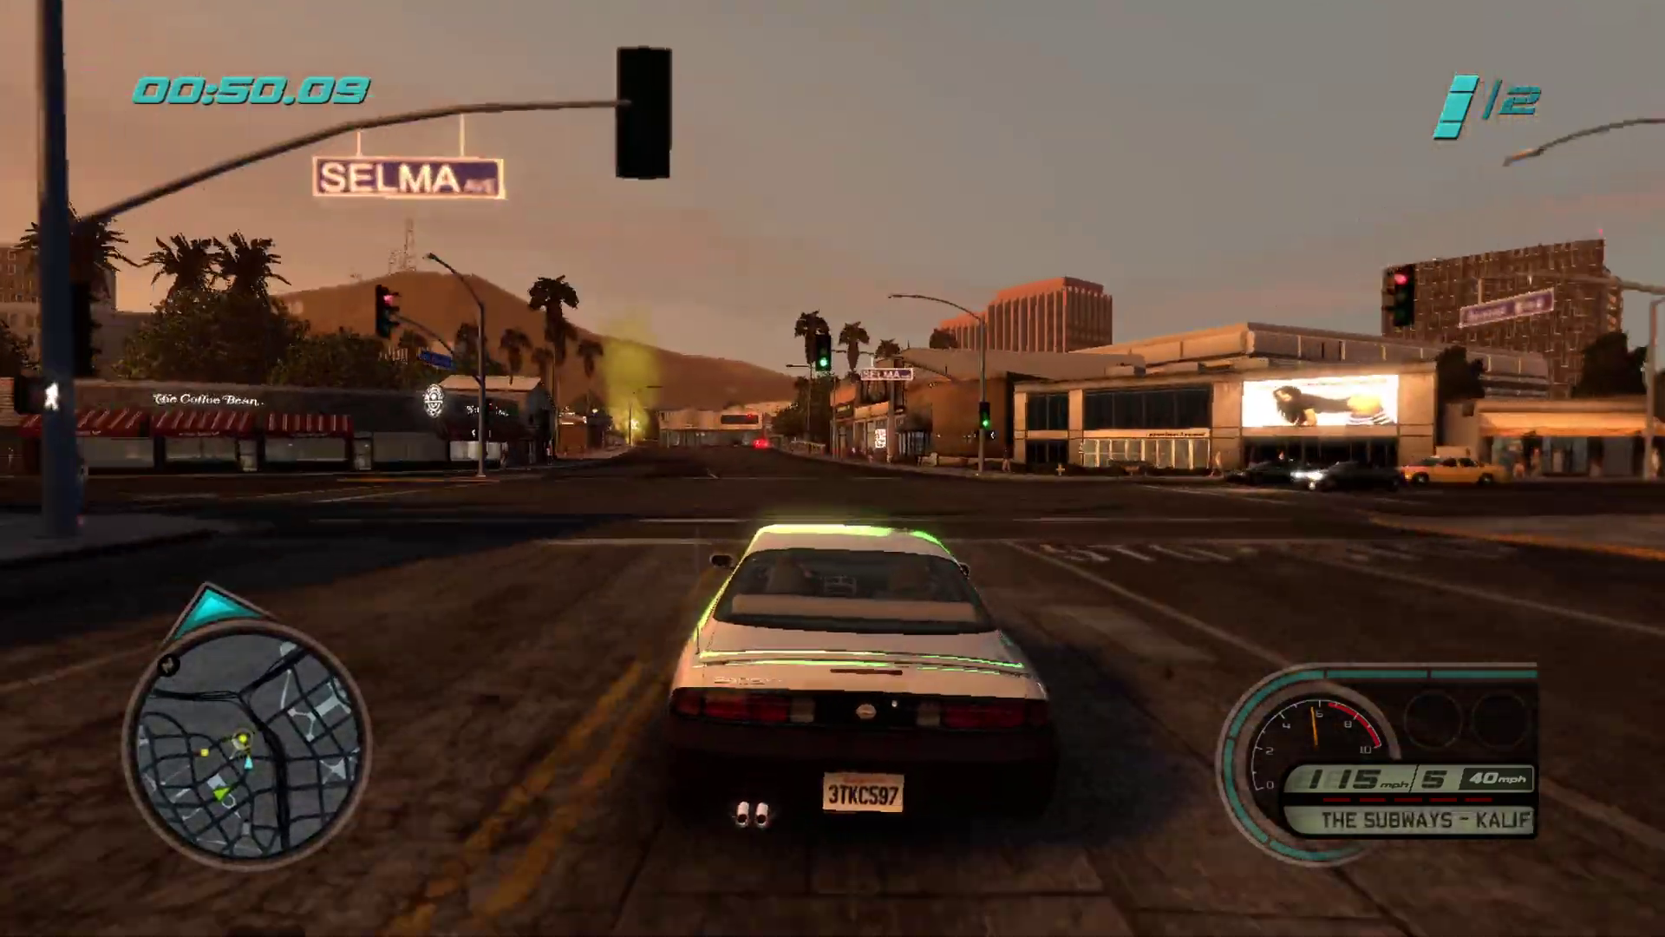
{"action": "key", "text": "Up"}
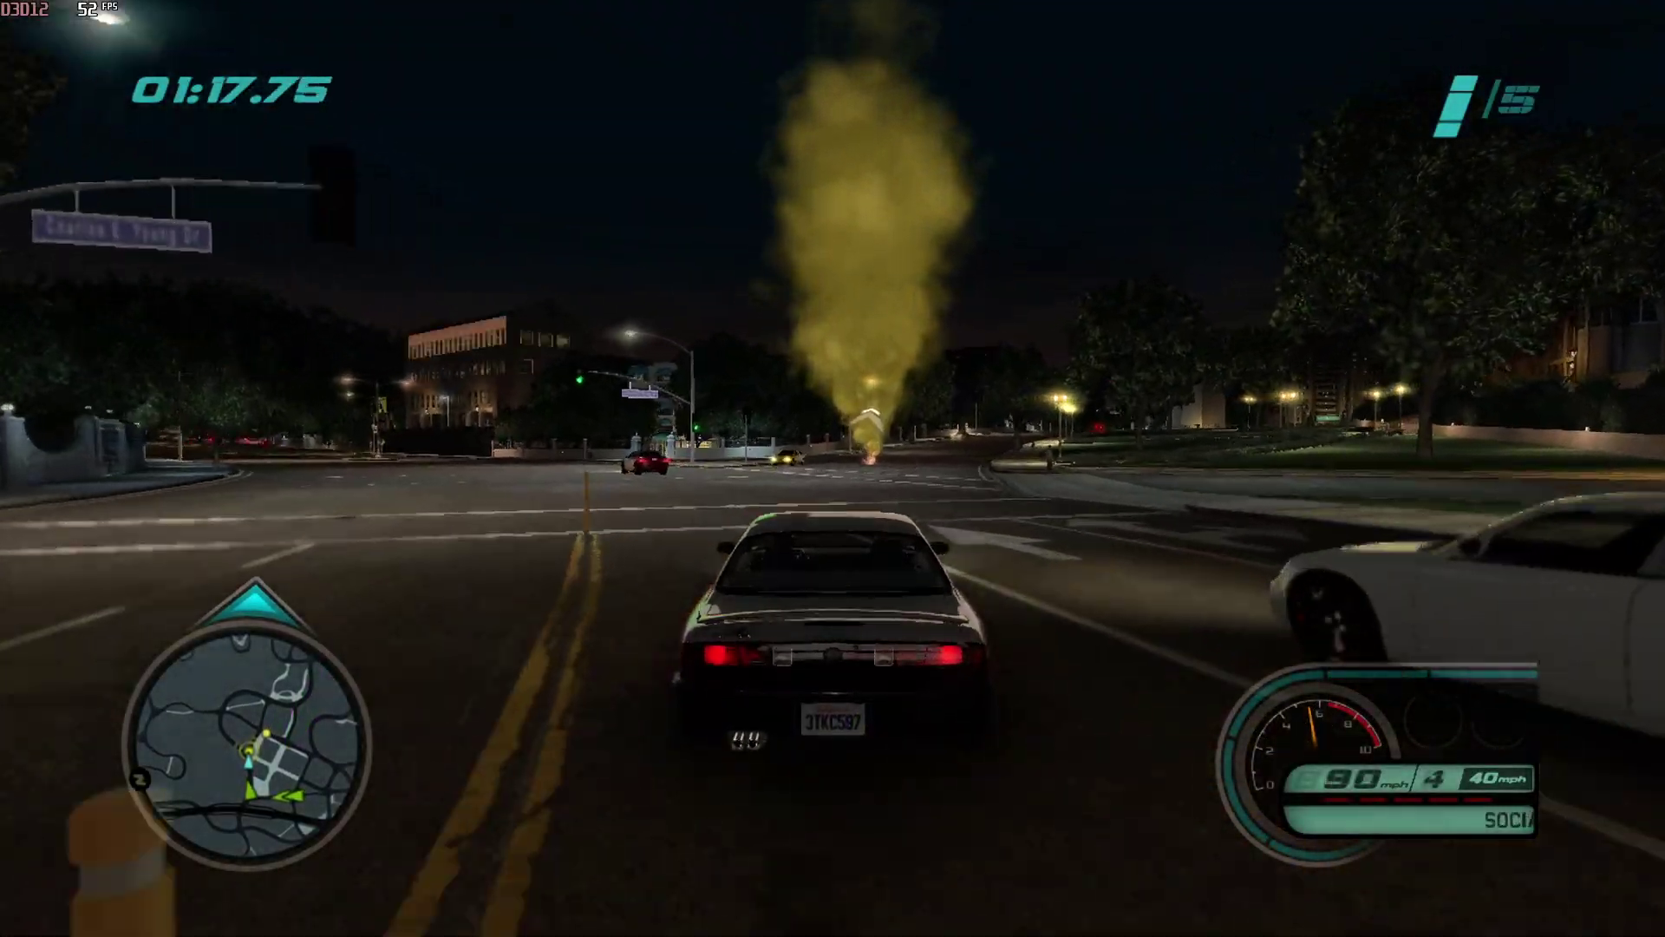
{"action": "key", "text": "Left"}
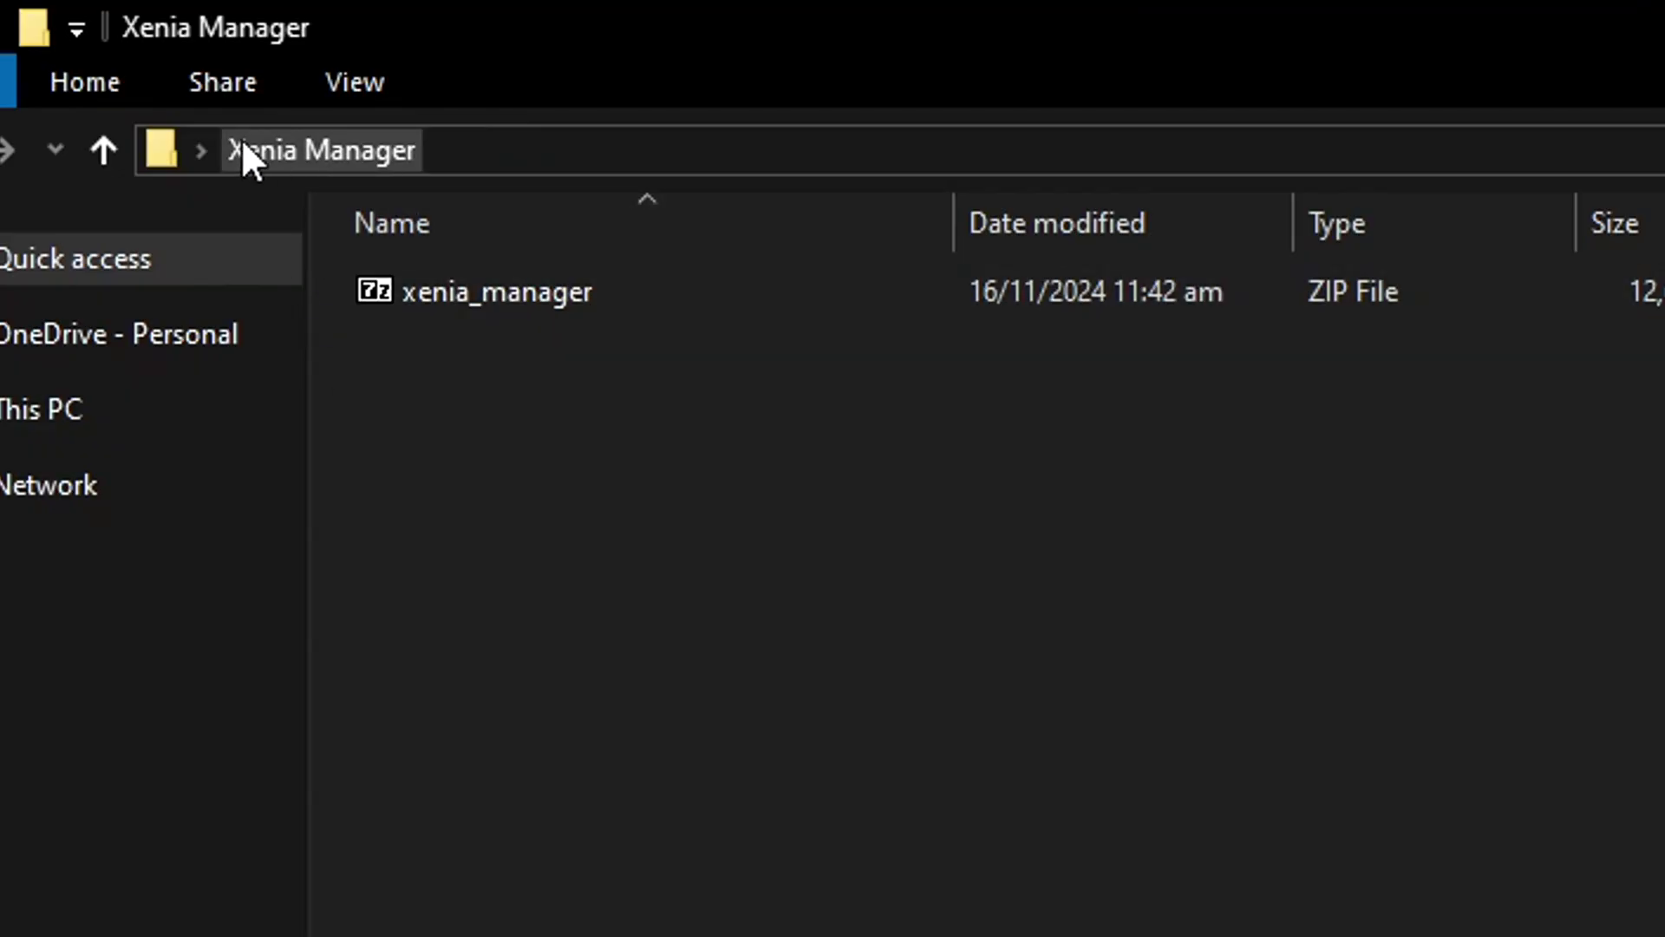
Extract the xenia_manager ZIP archive into its current folder with 7-Zip and delete the ZIP file.
{"action": "left_click", "coordinate": [574, 292]}
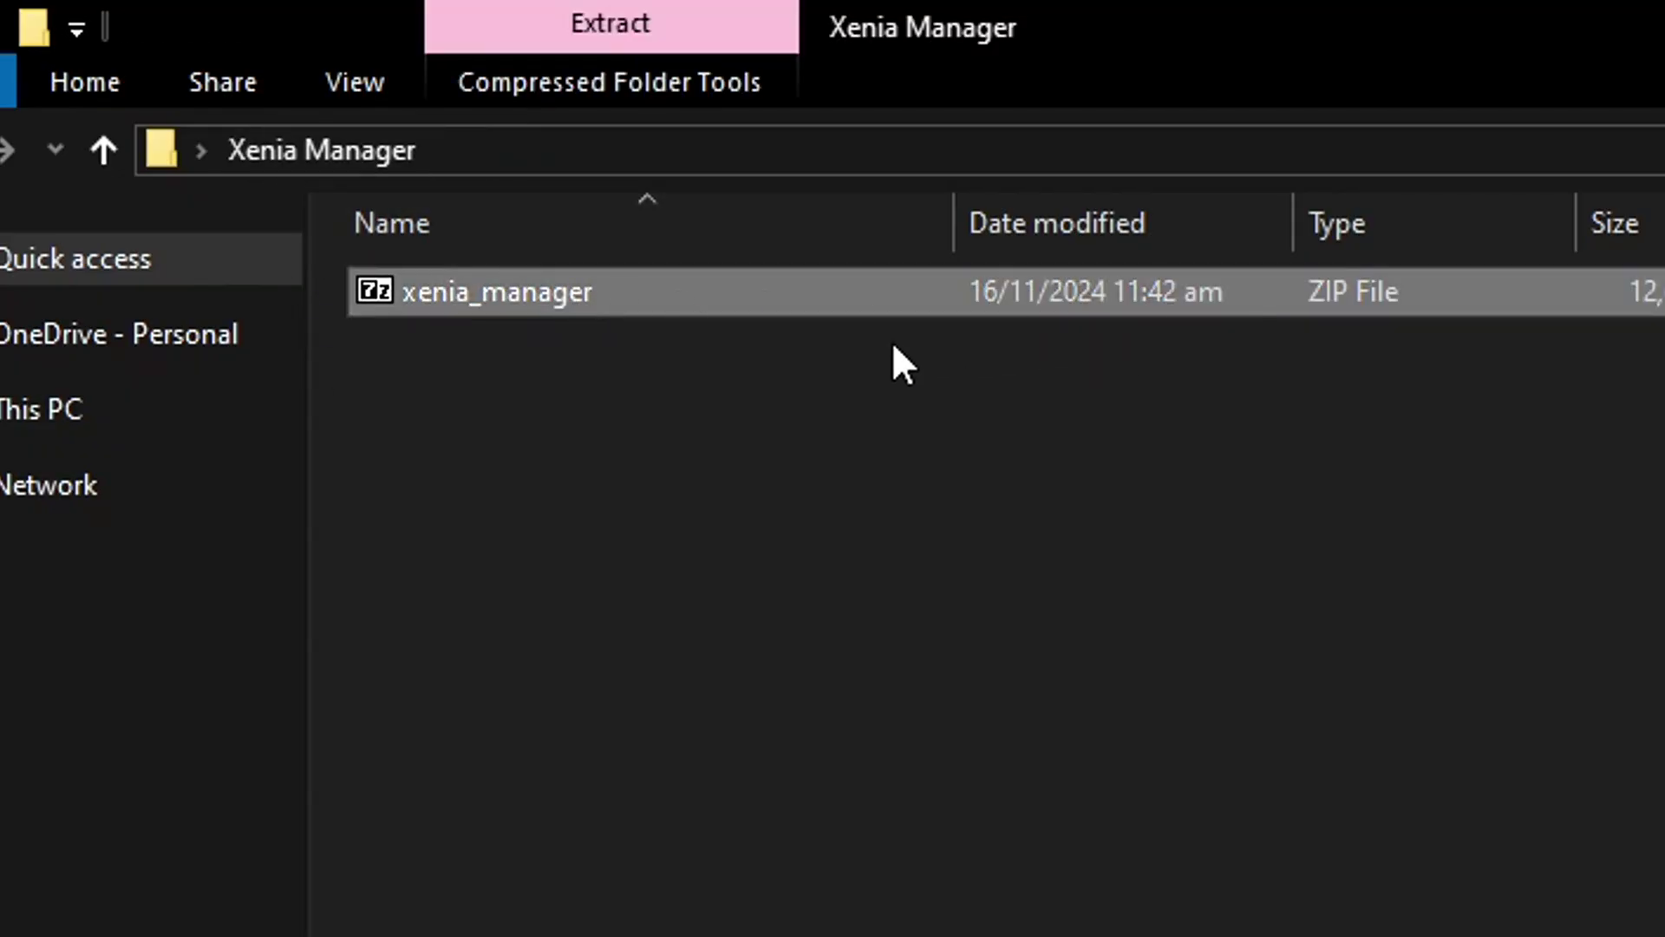
{"action": "left_click", "coordinate": [1231, 426]}
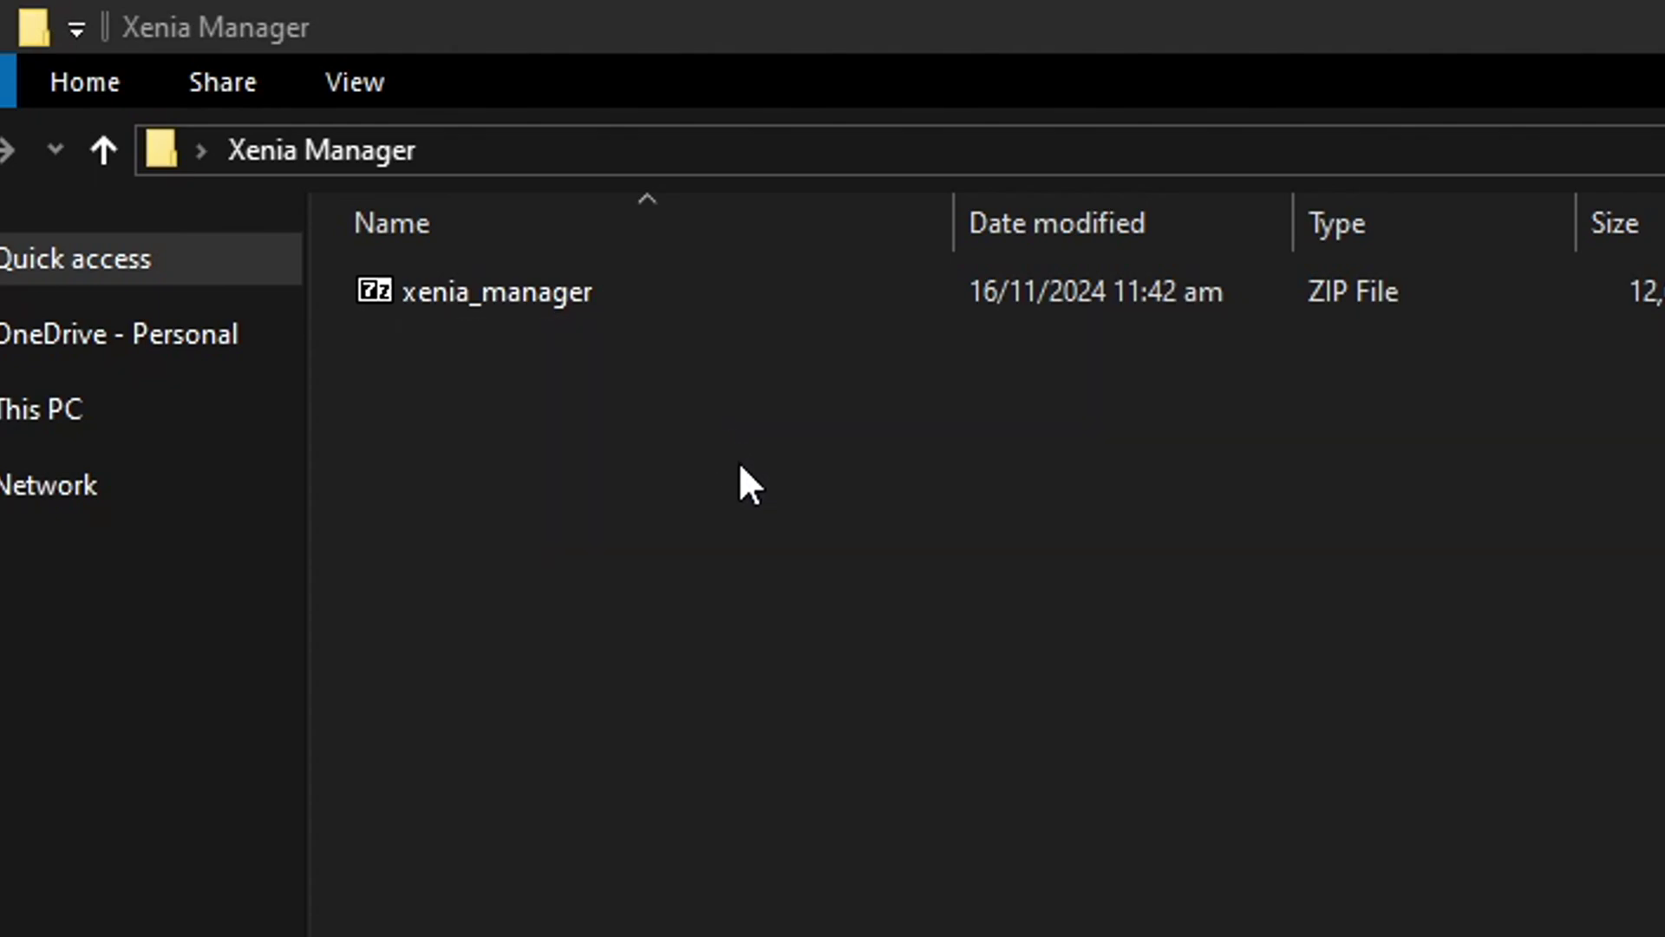
{"action": "left_click", "coordinate": [508, 295]}
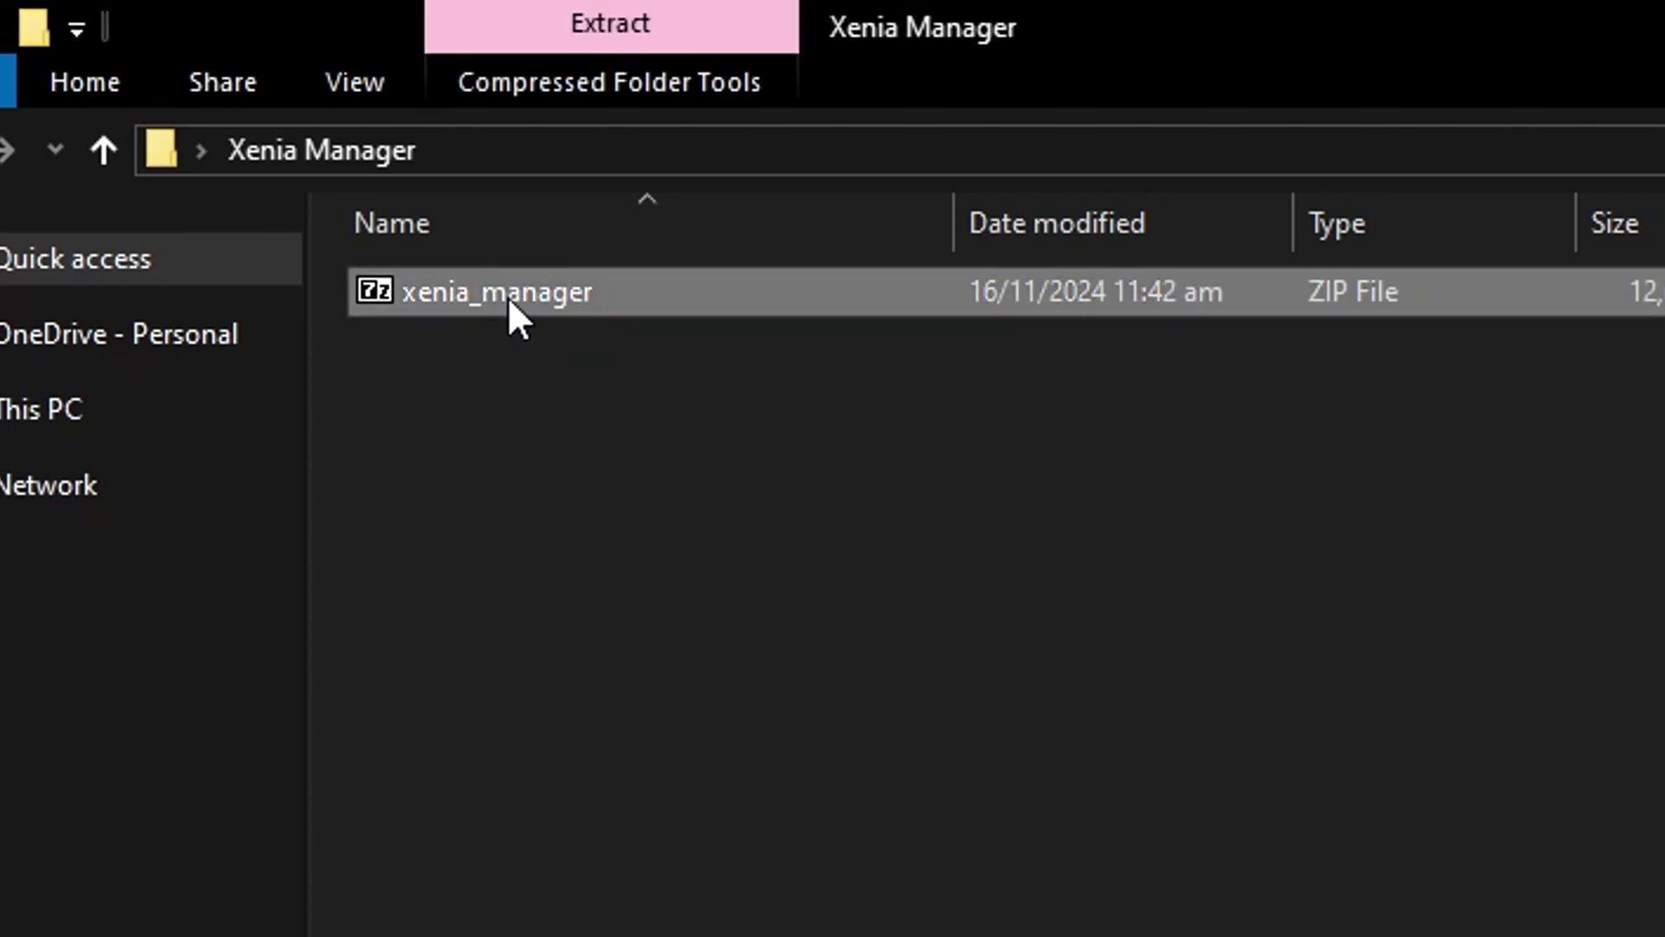
{"action": "right_click", "coordinate": [579, 298]}
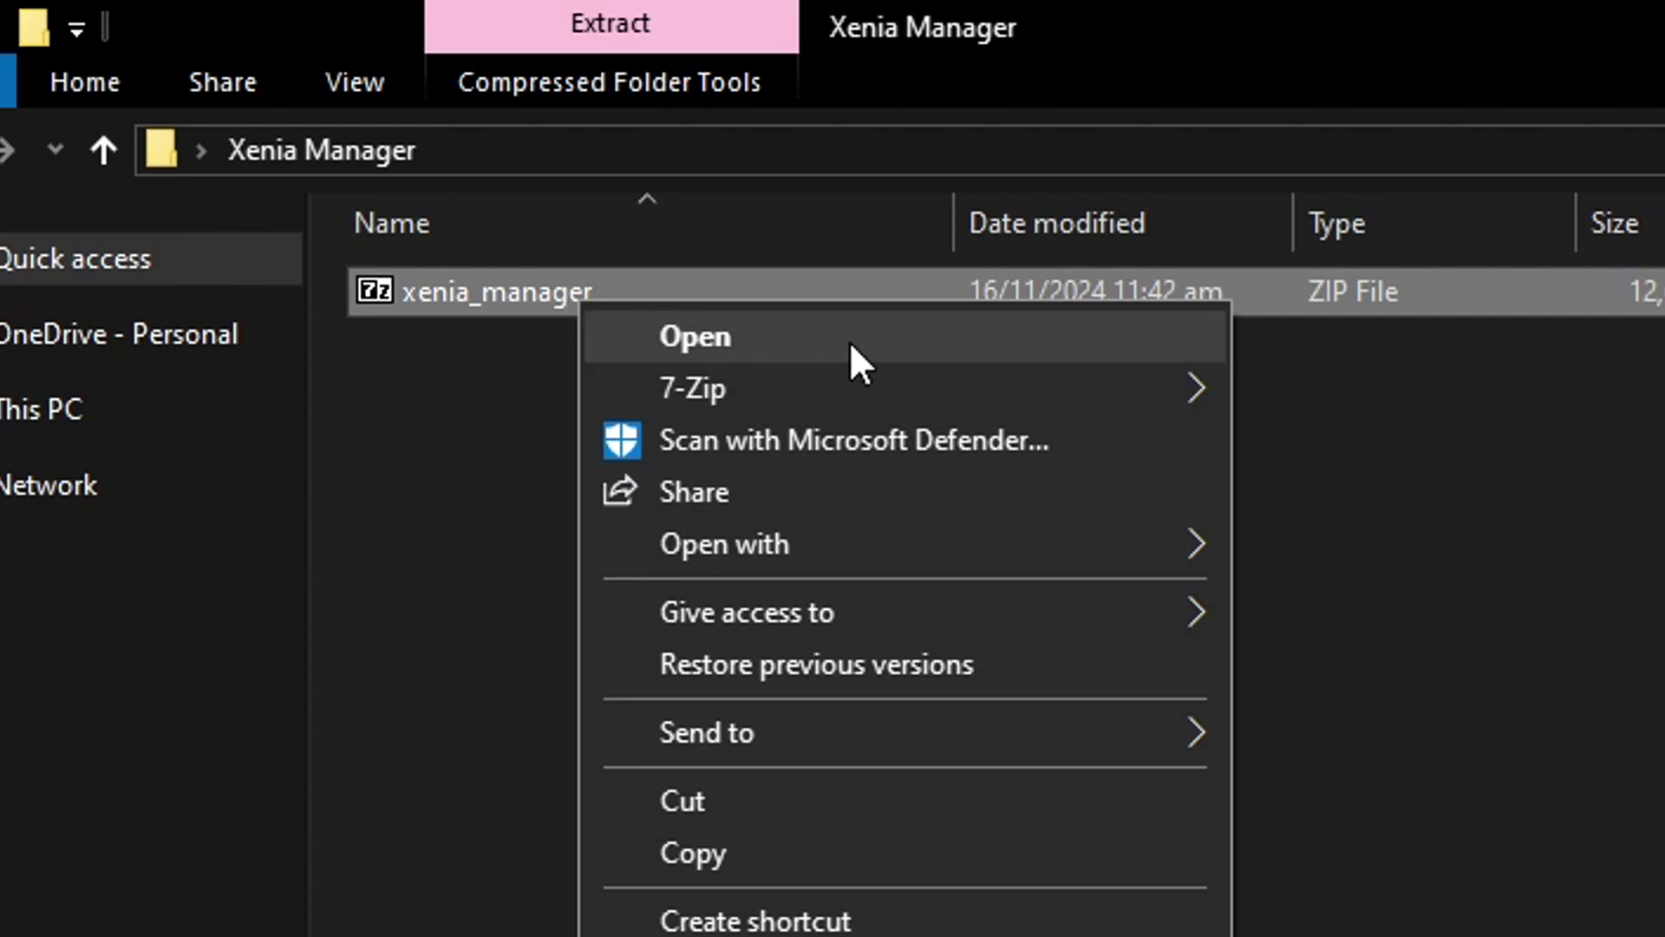
{"action": "mouse_move", "coordinate": [690, 399]}
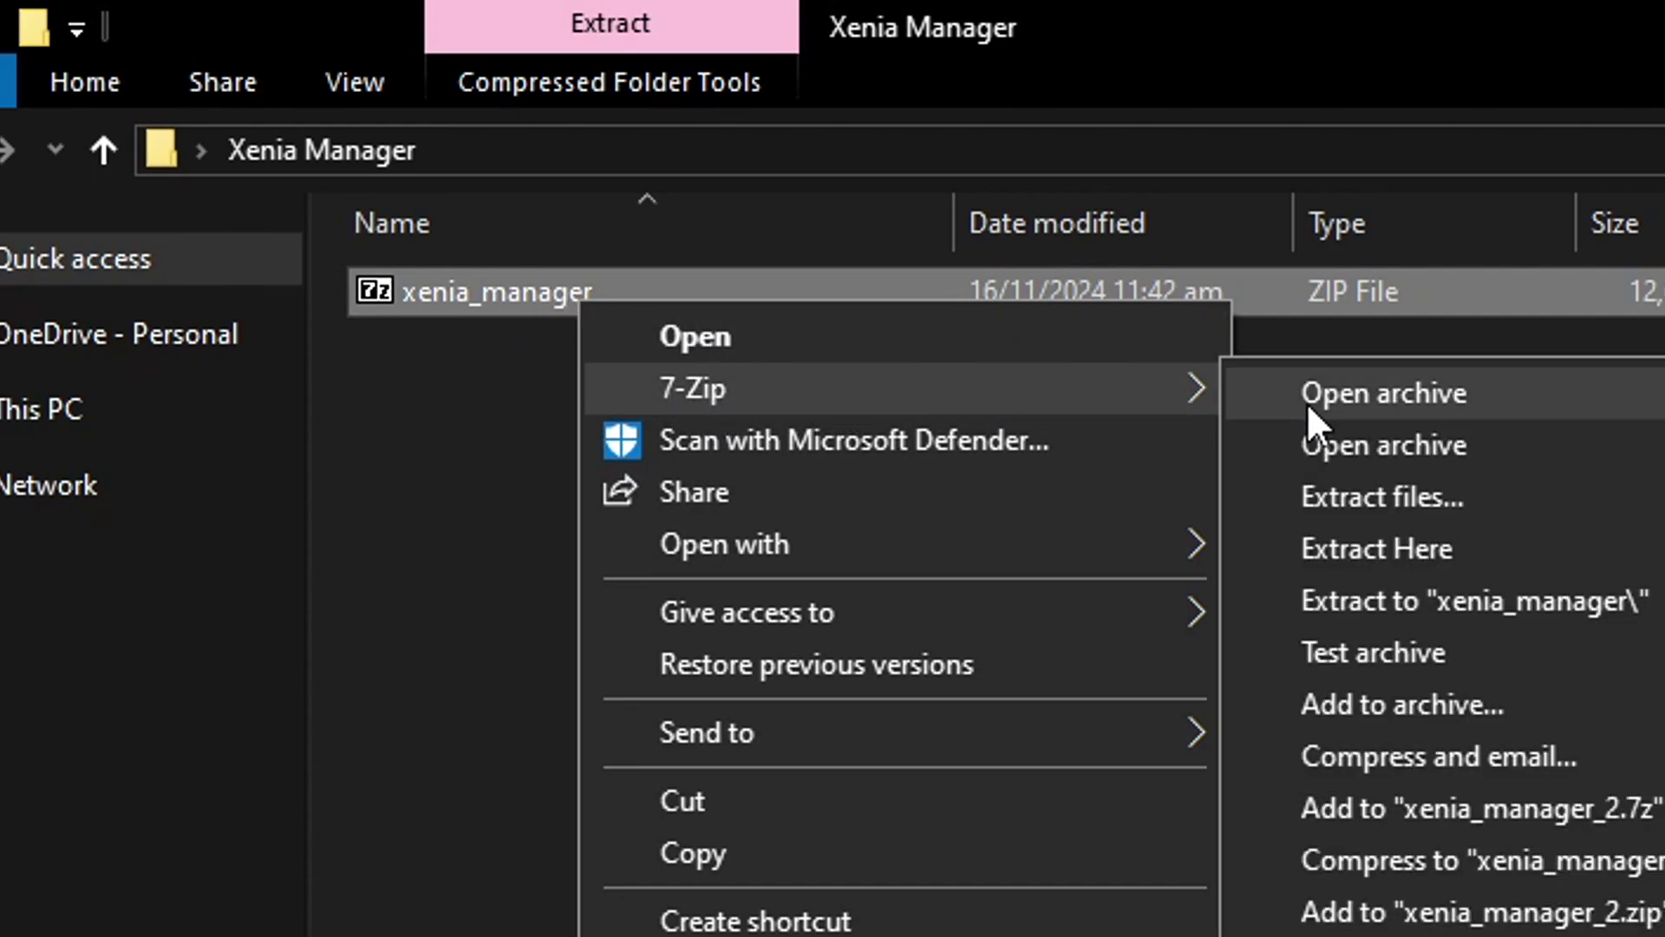
{"action": "left_click", "coordinate": [1403, 555]}
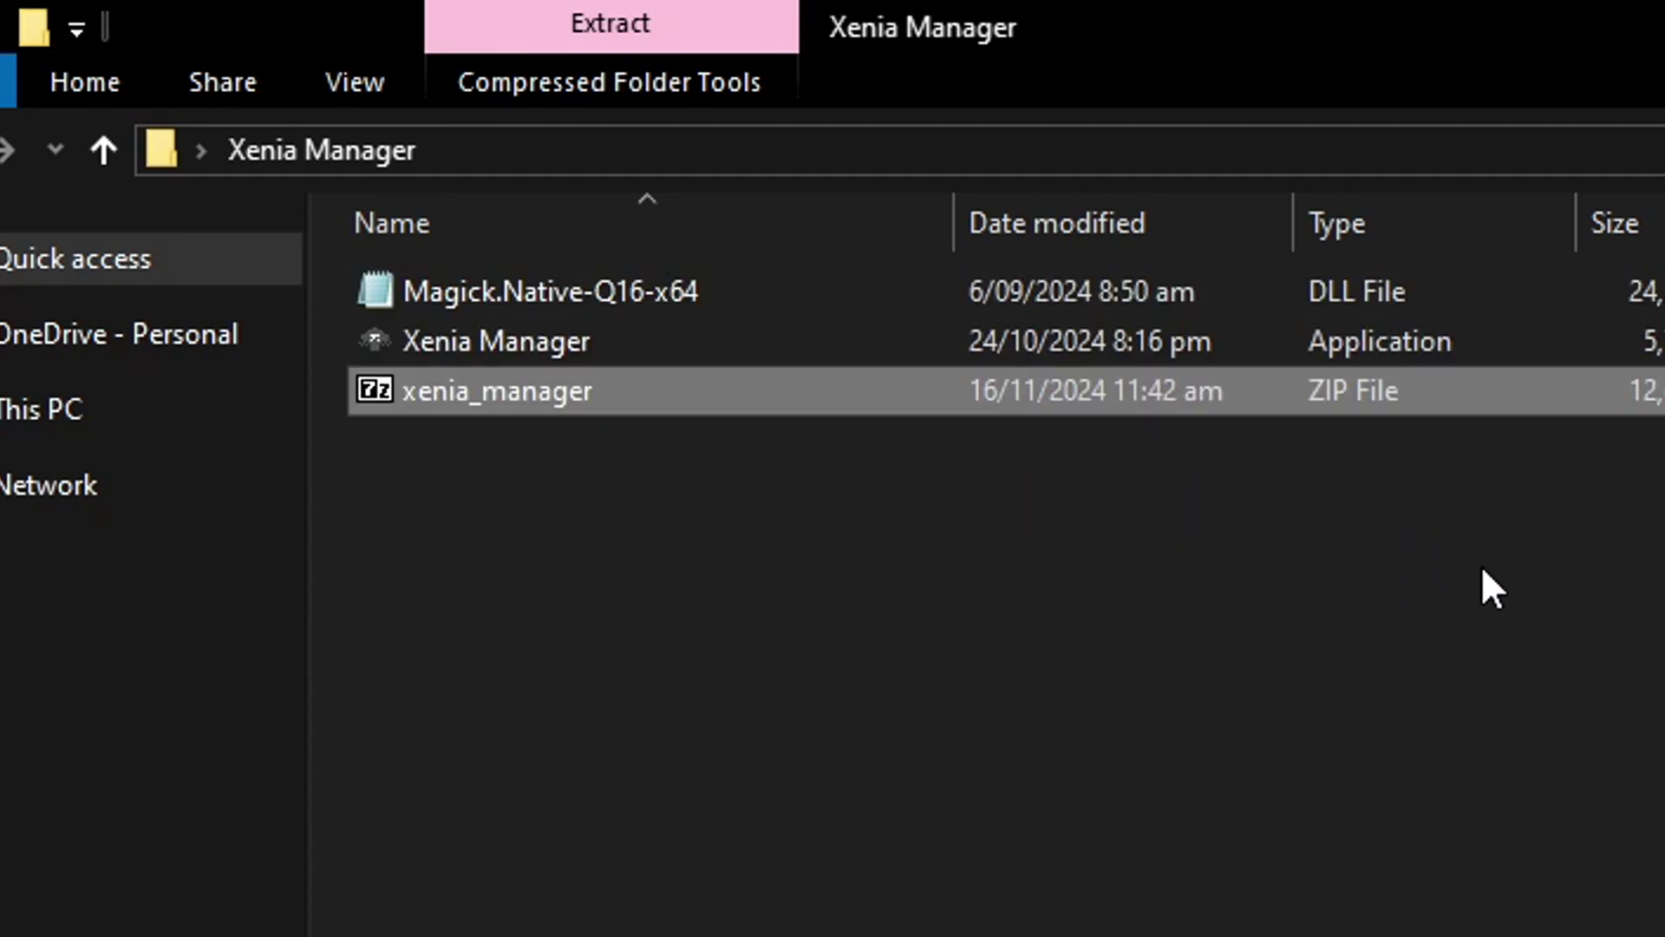
{"action": "left_click", "coordinate": [721, 484]}
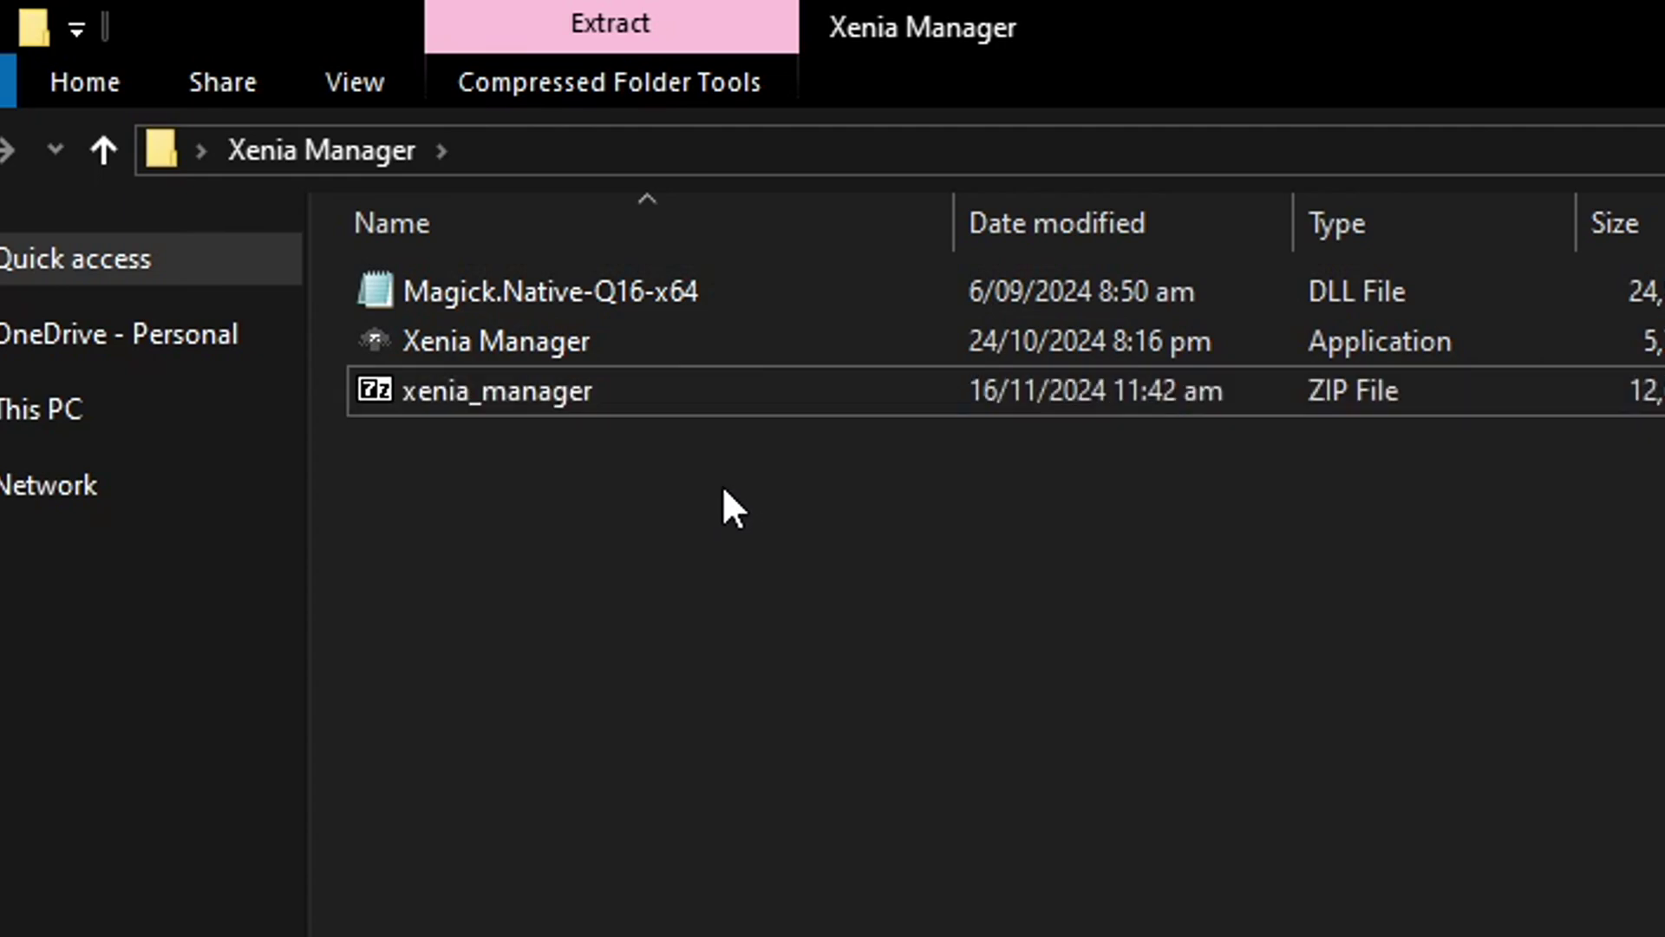
{"action": "left_click", "coordinate": [579, 408]}
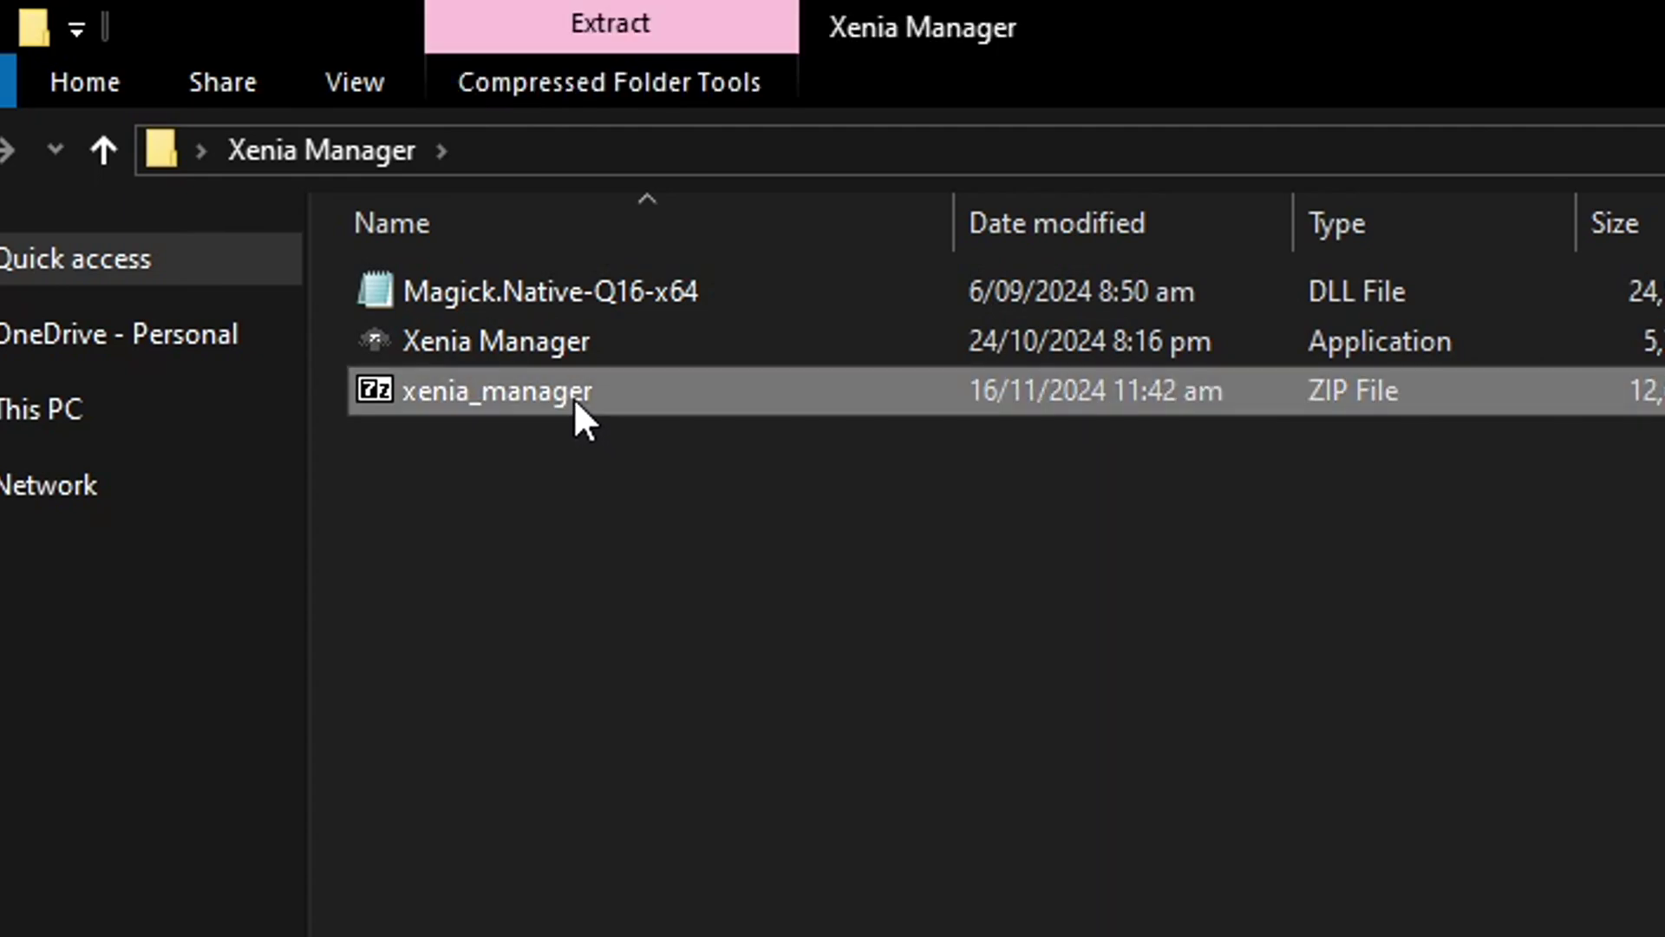
{"action": "key", "text": "Delete"}
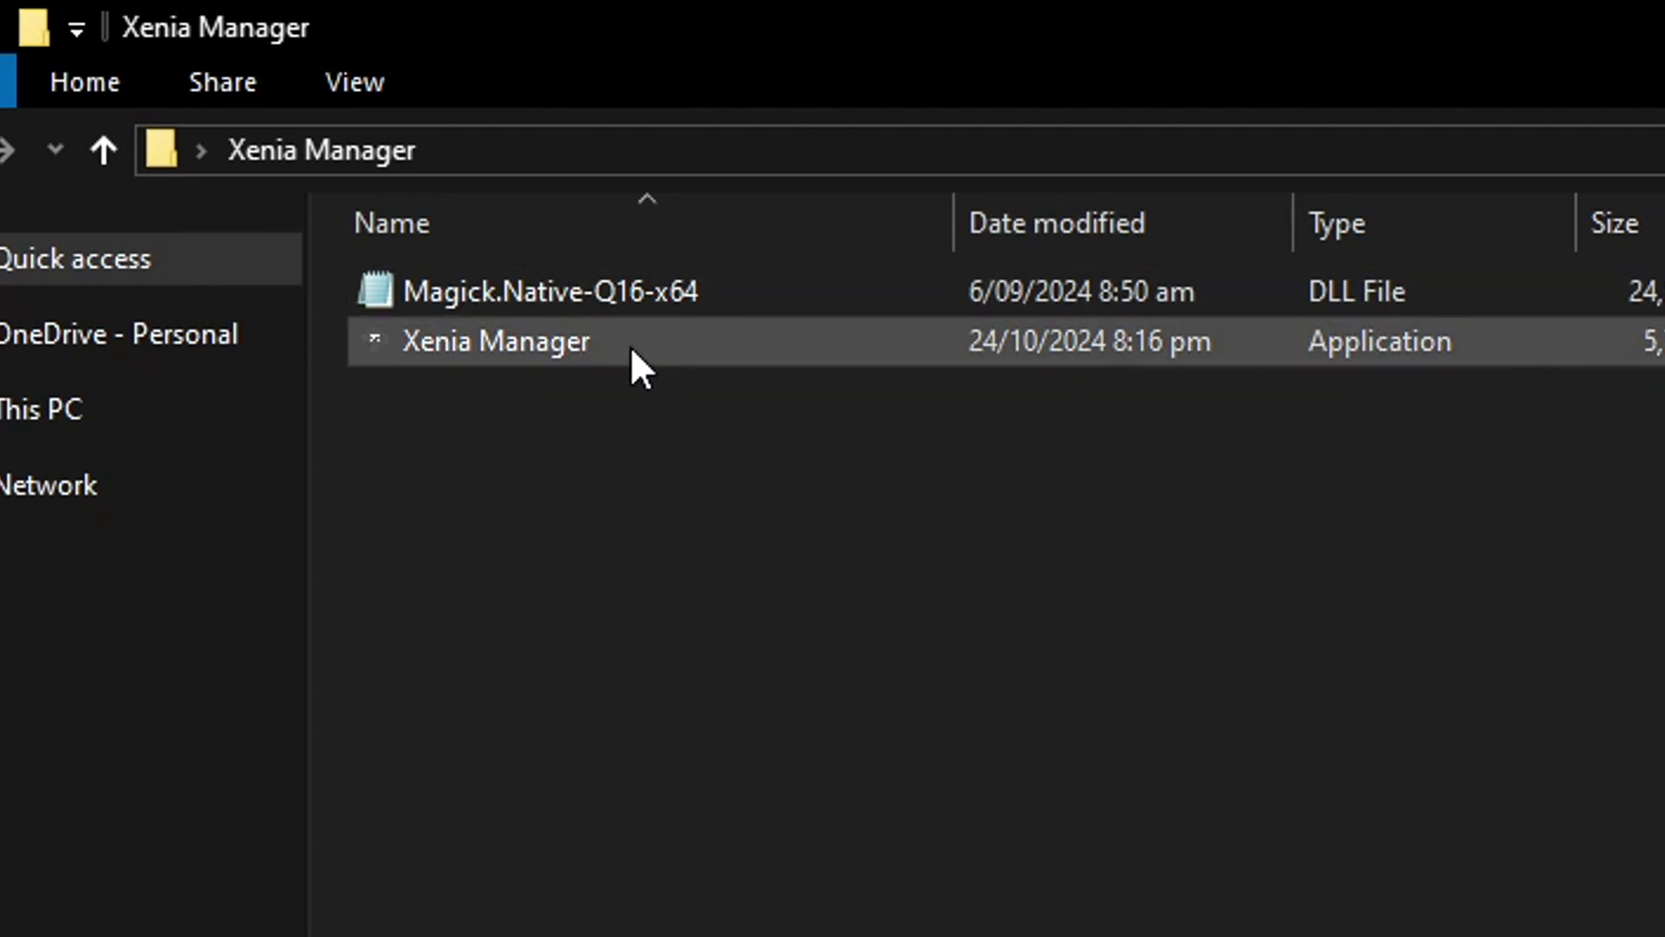
Launch the extracted Xenia Manager application and install Xenia Canary.
{"action": "double_click", "coordinate": [629, 345]}
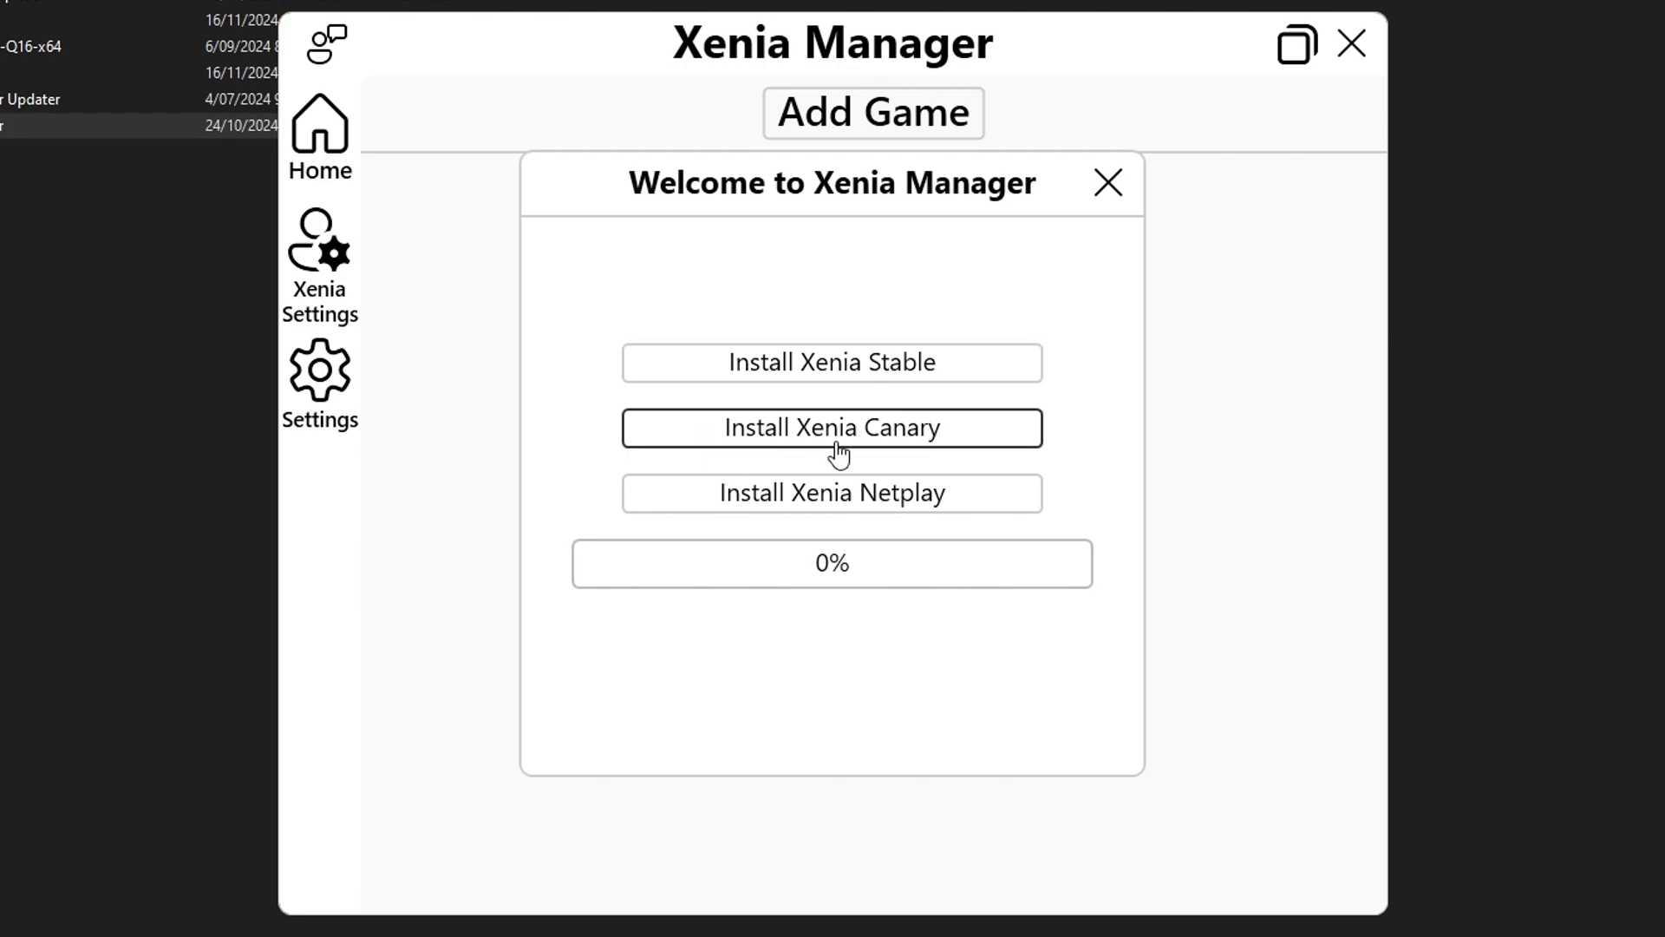
{"action": "left_click", "coordinate": [1022, 427]}
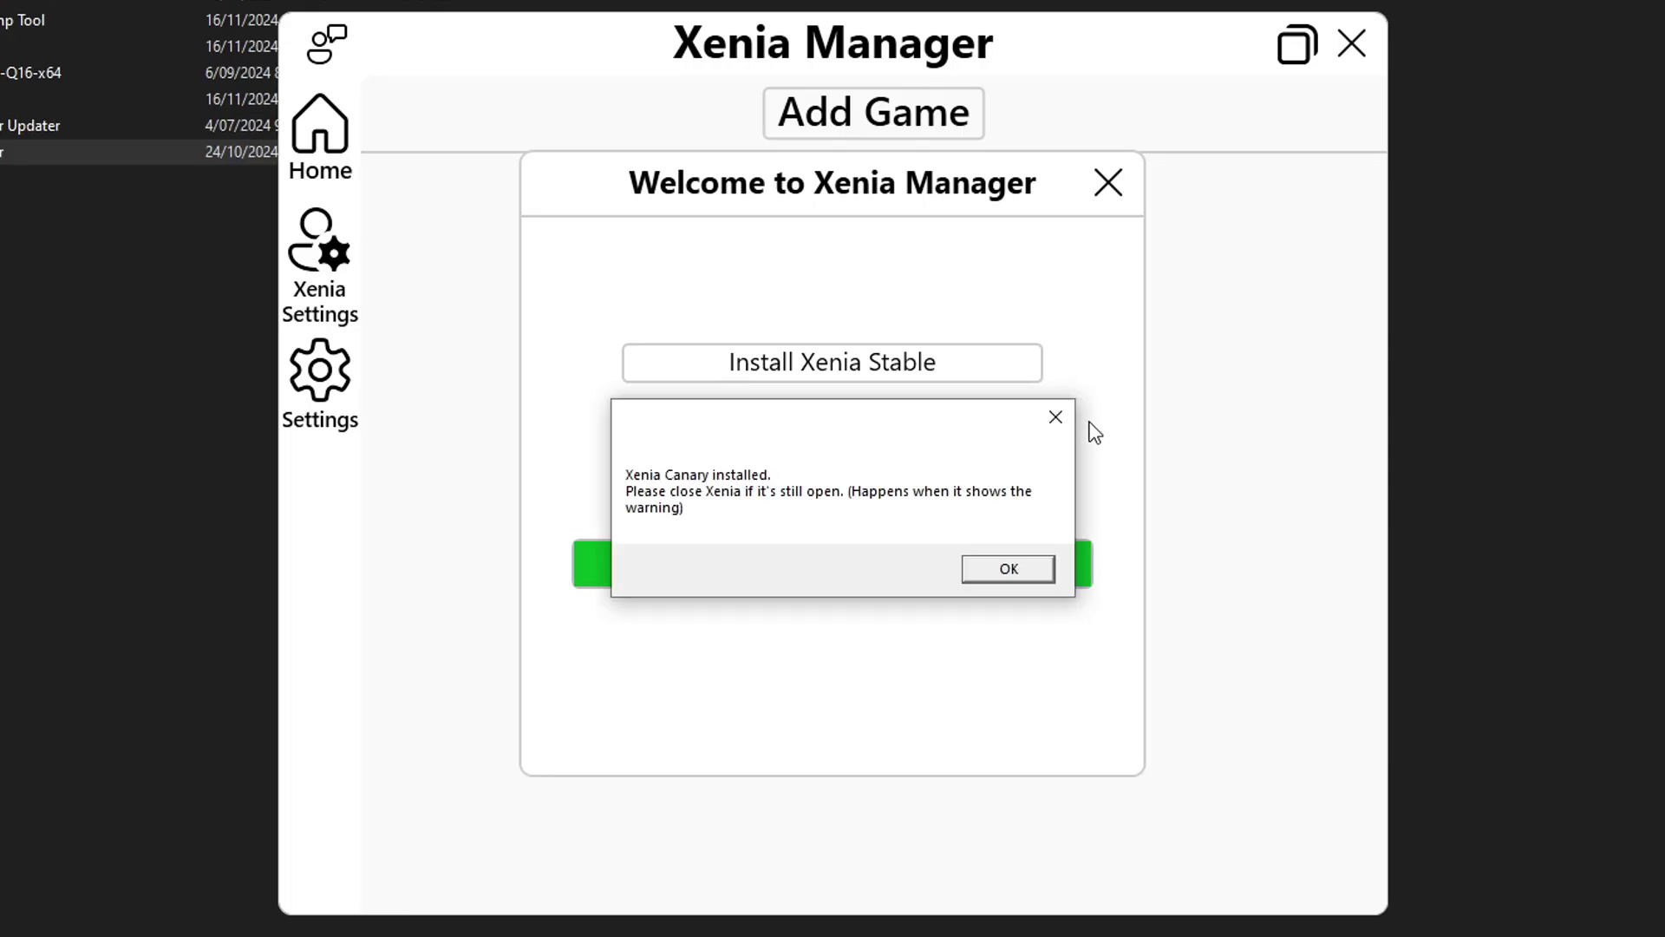
{"action": "left_click", "coordinate": [1010, 570]}
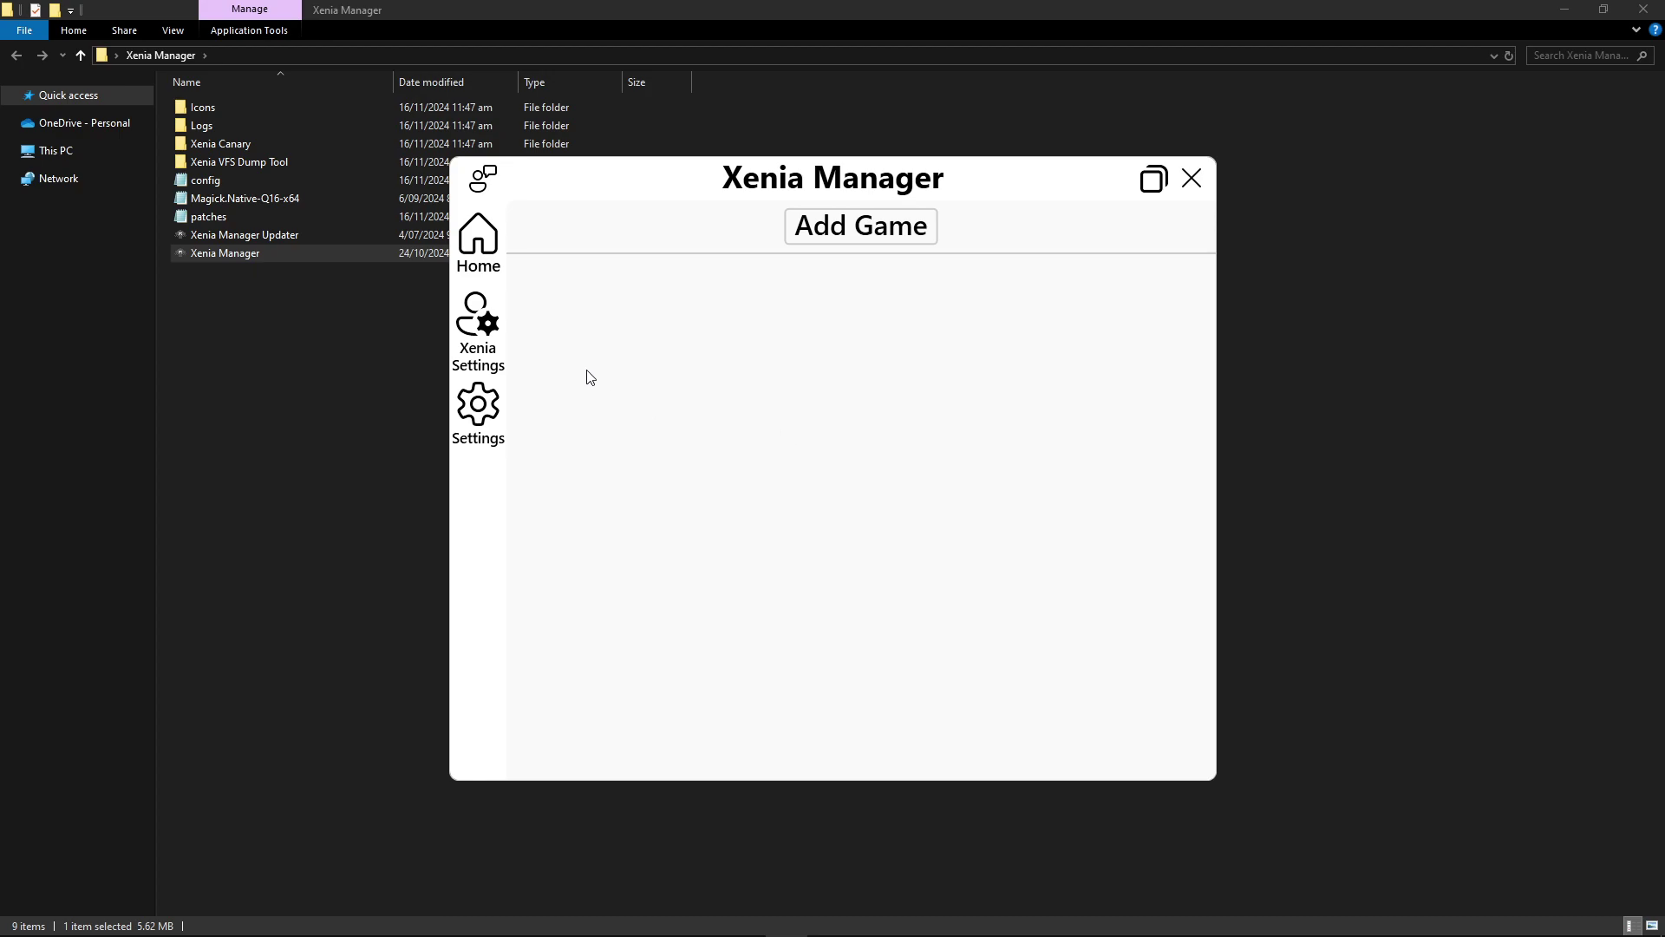
{"action": "left_click", "coordinate": [322, 347]}
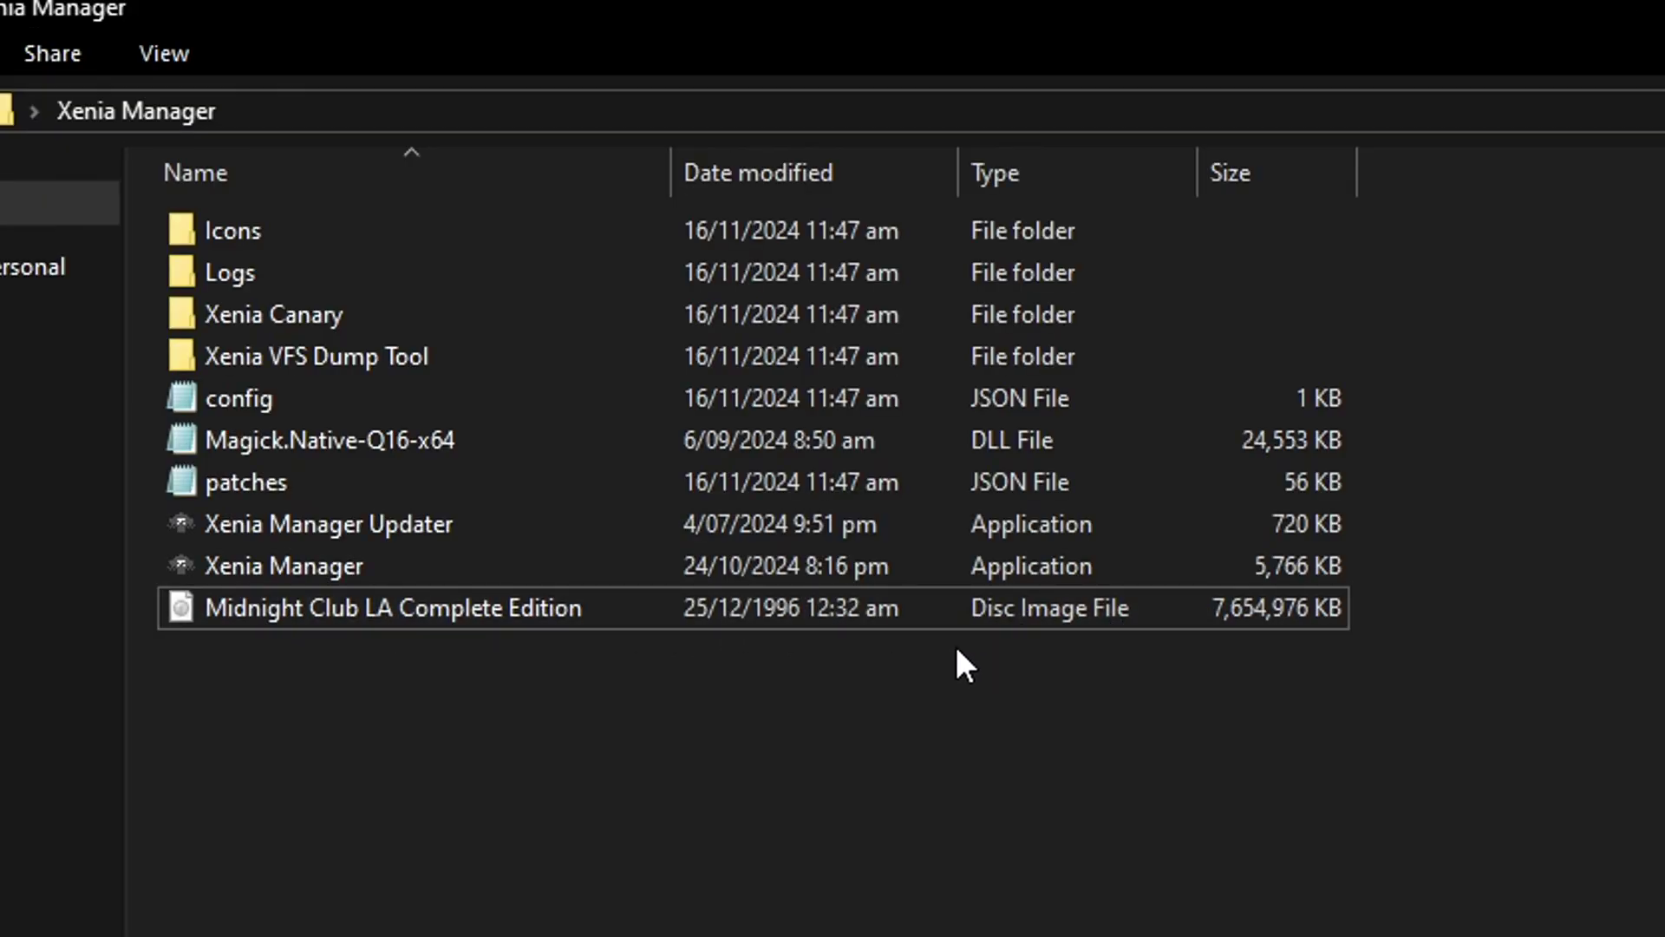
{"action": "left_click", "coordinate": [364, 612]}
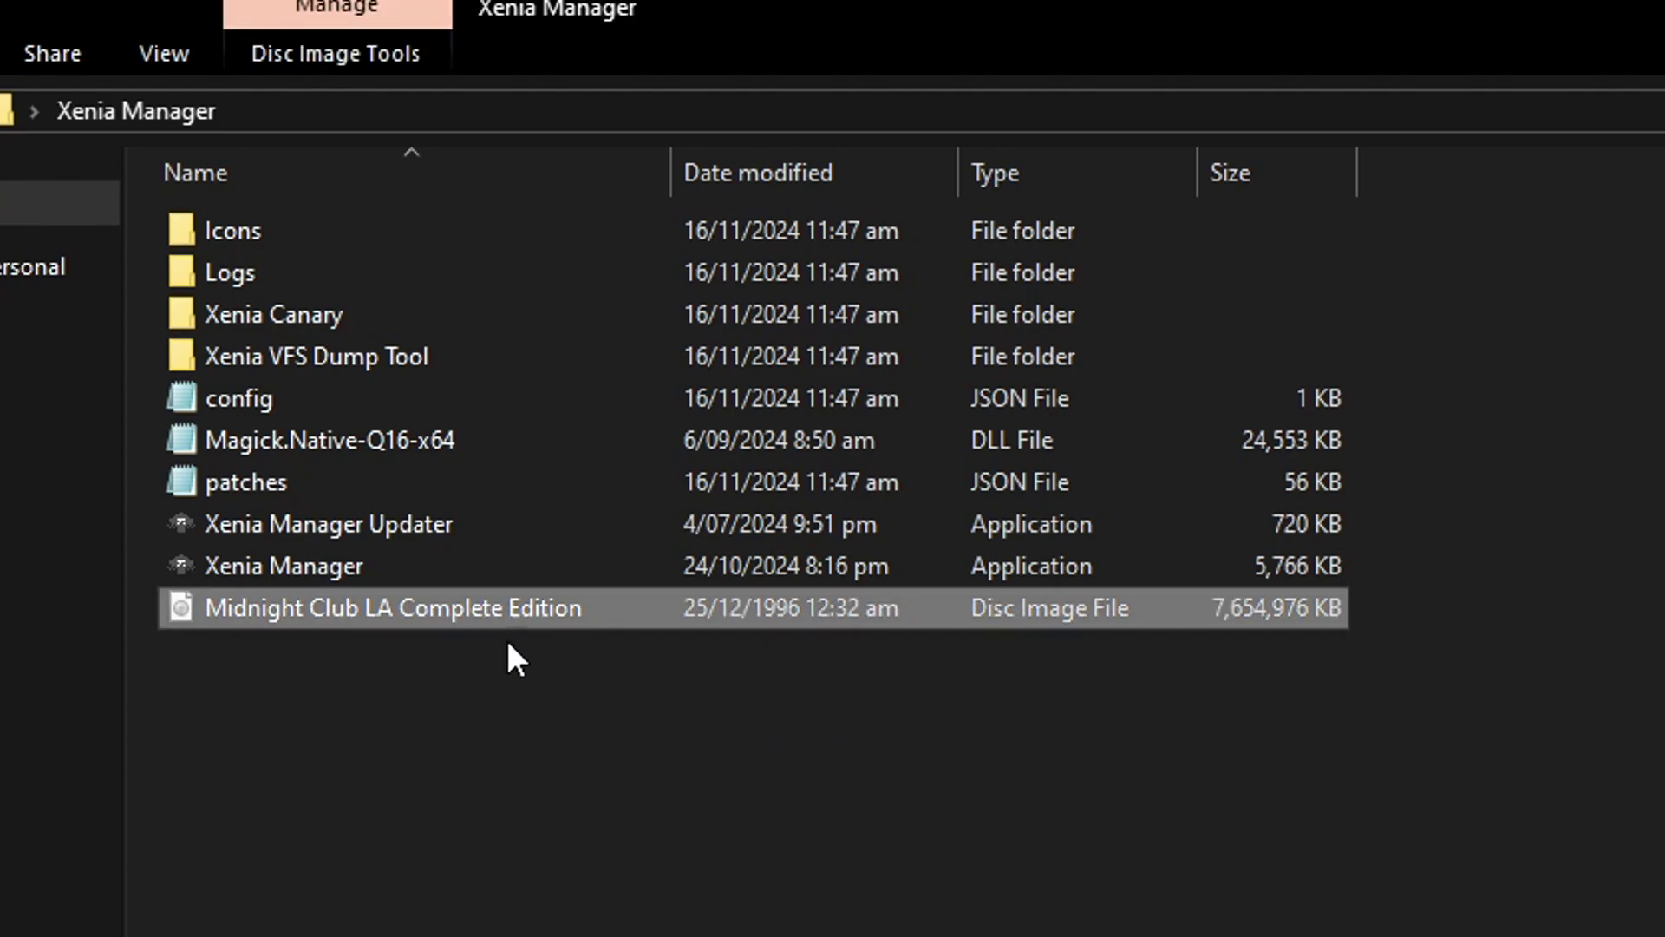
{"action": "left_click", "coordinate": [698, 788]}
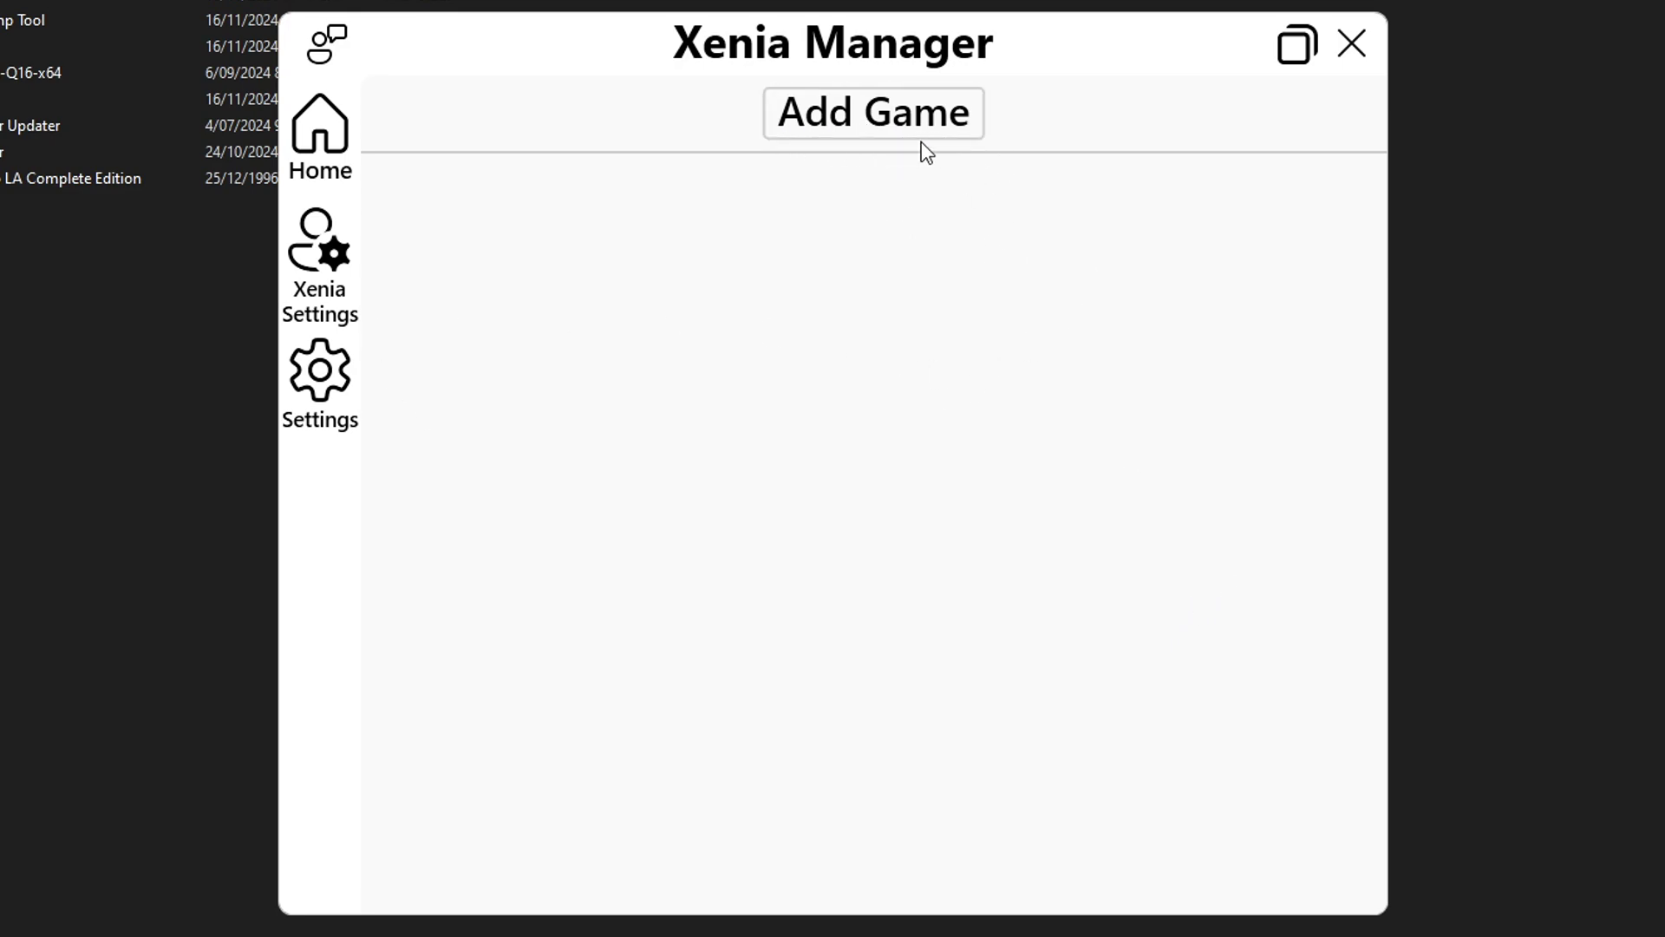
Add the Midnight Club LA Complete Edition disc image as a game, matching it to Midnight Club: Los Angeles from Xbox Marketplace.
{"action": "left_click", "coordinate": [889, 143]}
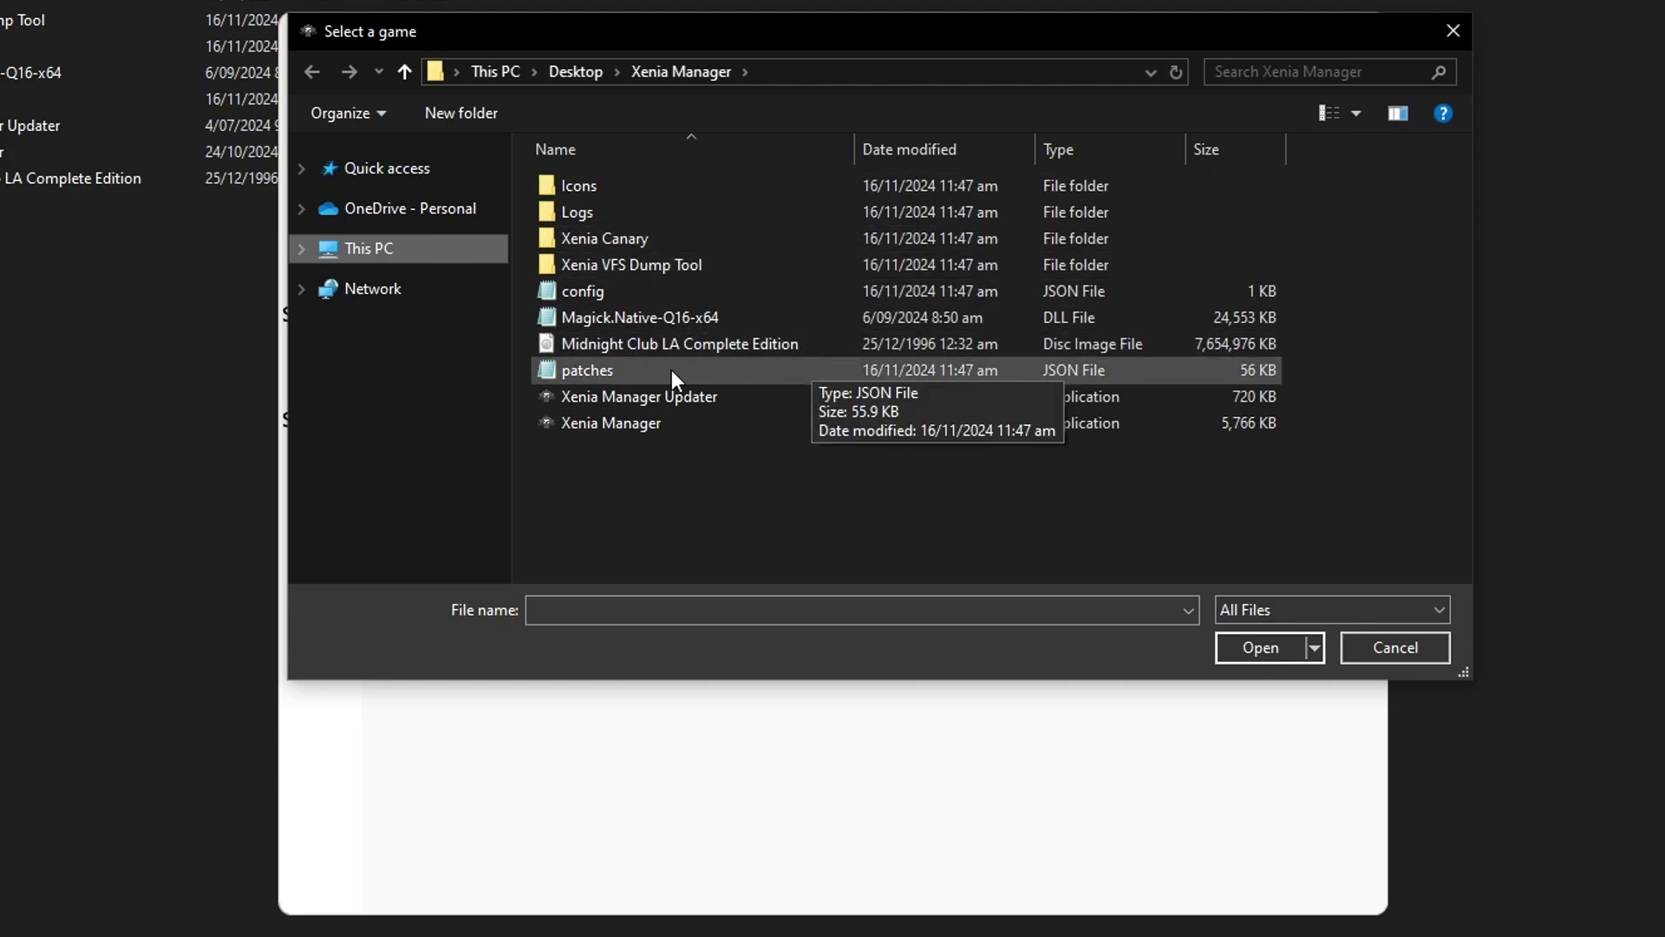
{"action": "left_click", "coordinate": [616, 348]}
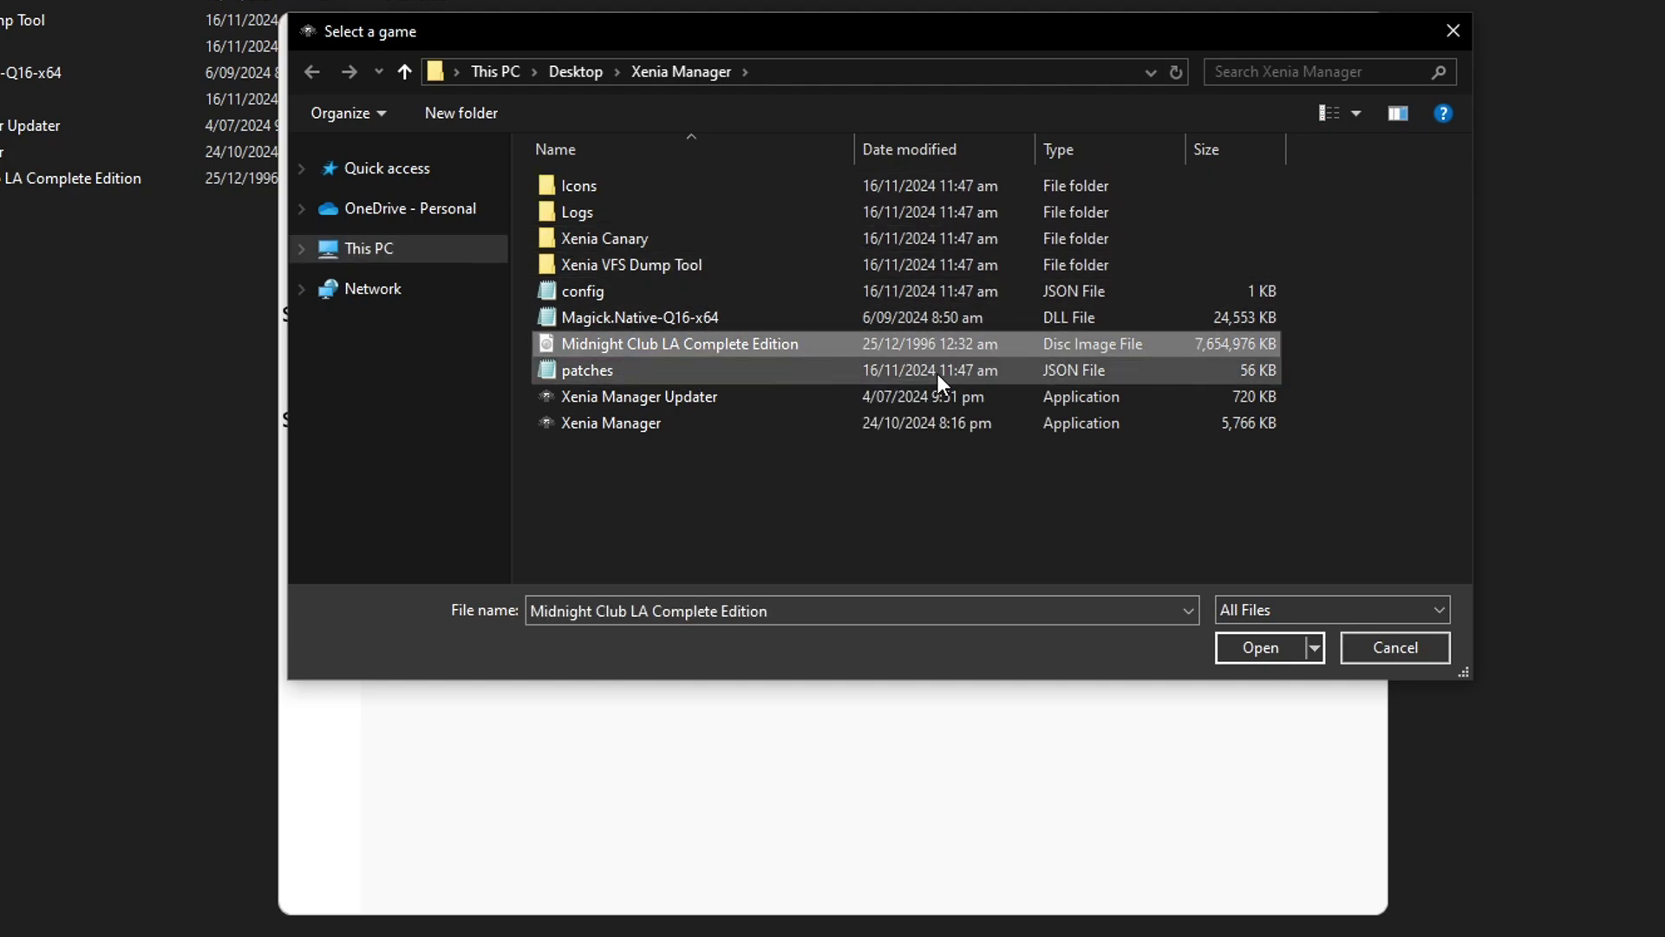
{"action": "double_click", "coordinate": [700, 347]}
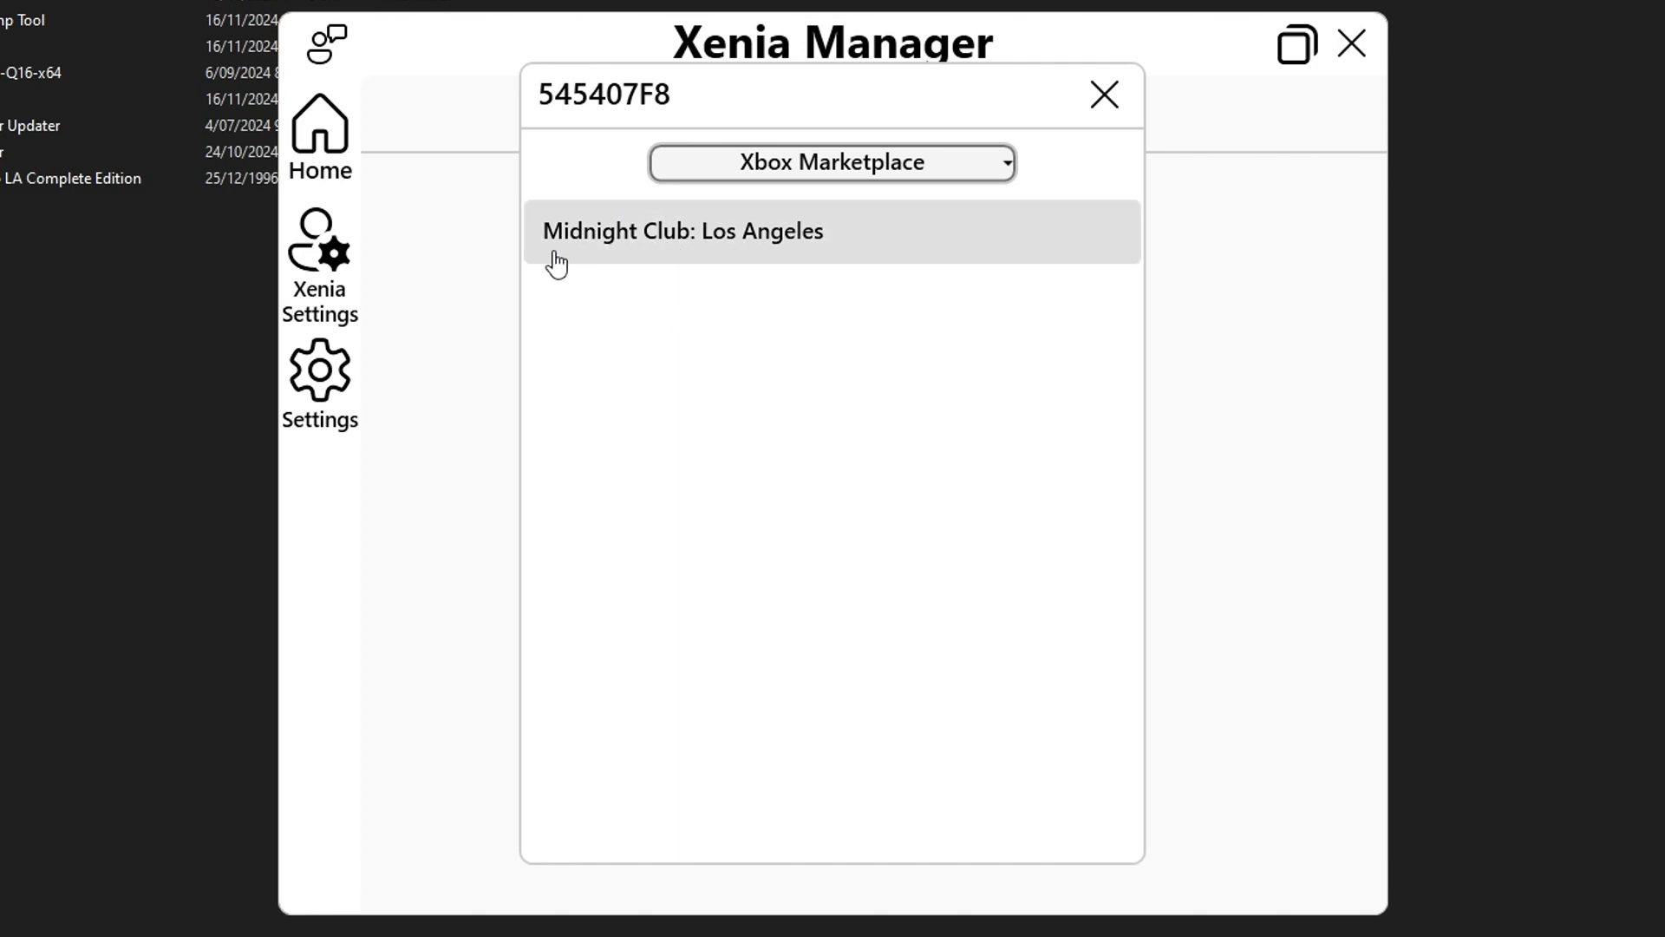
{"action": "left_click", "coordinate": [751, 248]}
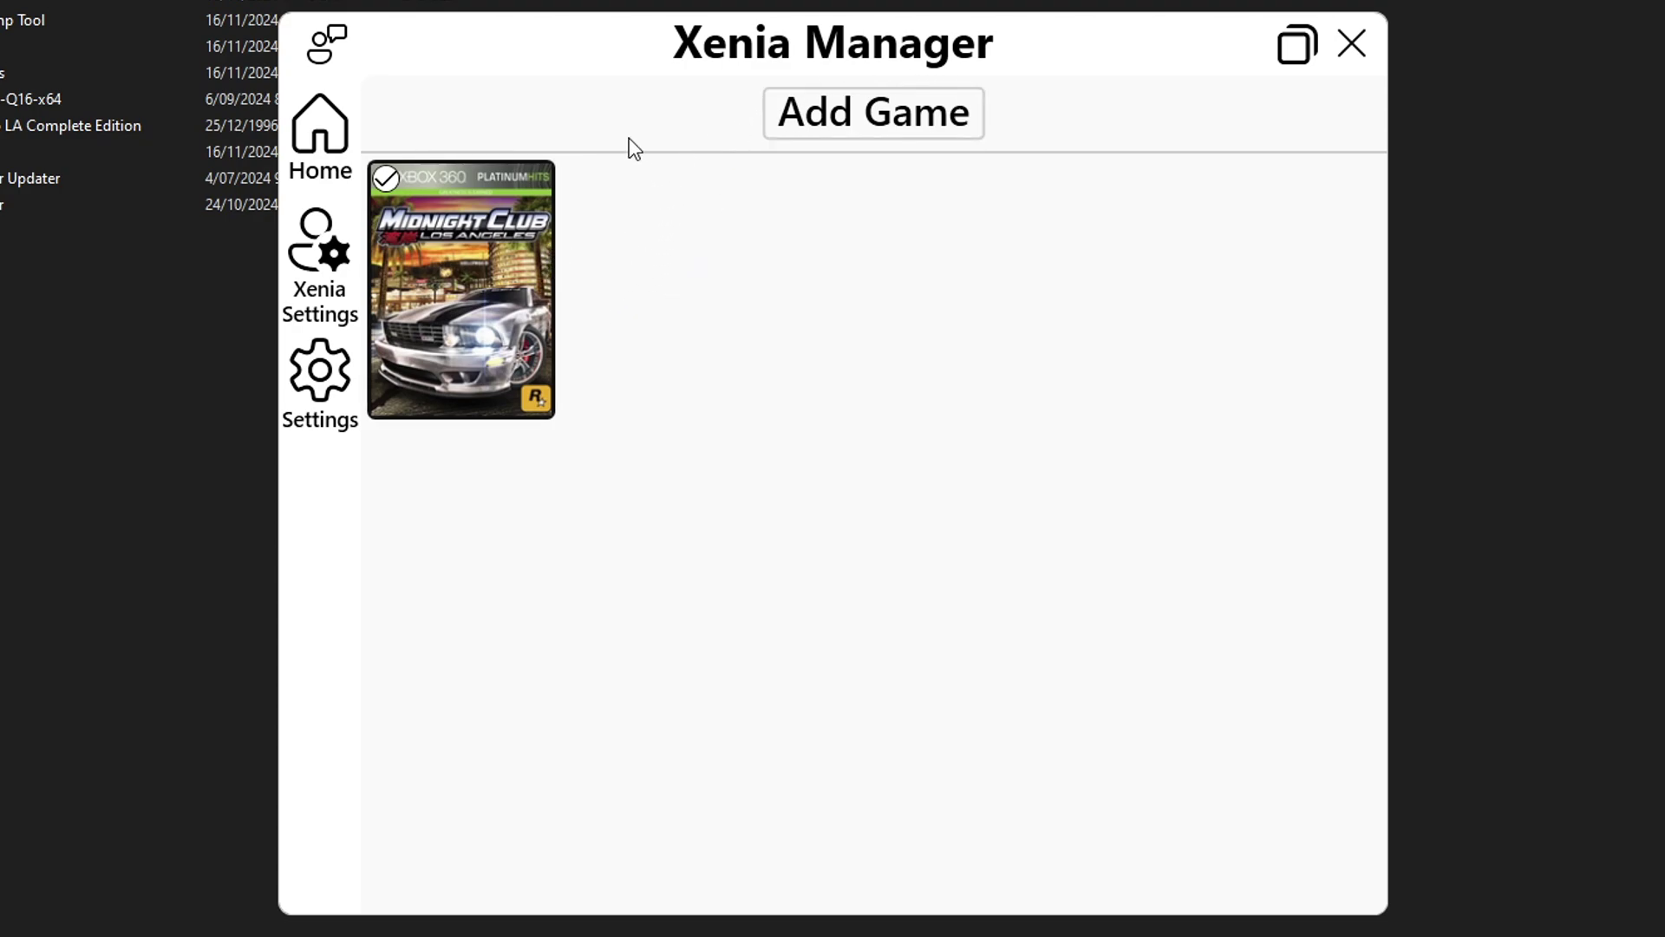
Download and apply the Midnight Club Los Angeles (Complete Edition) patch to the game, answering that no local patch file exists.
{"action": "right_click", "coordinate": [478, 293]}
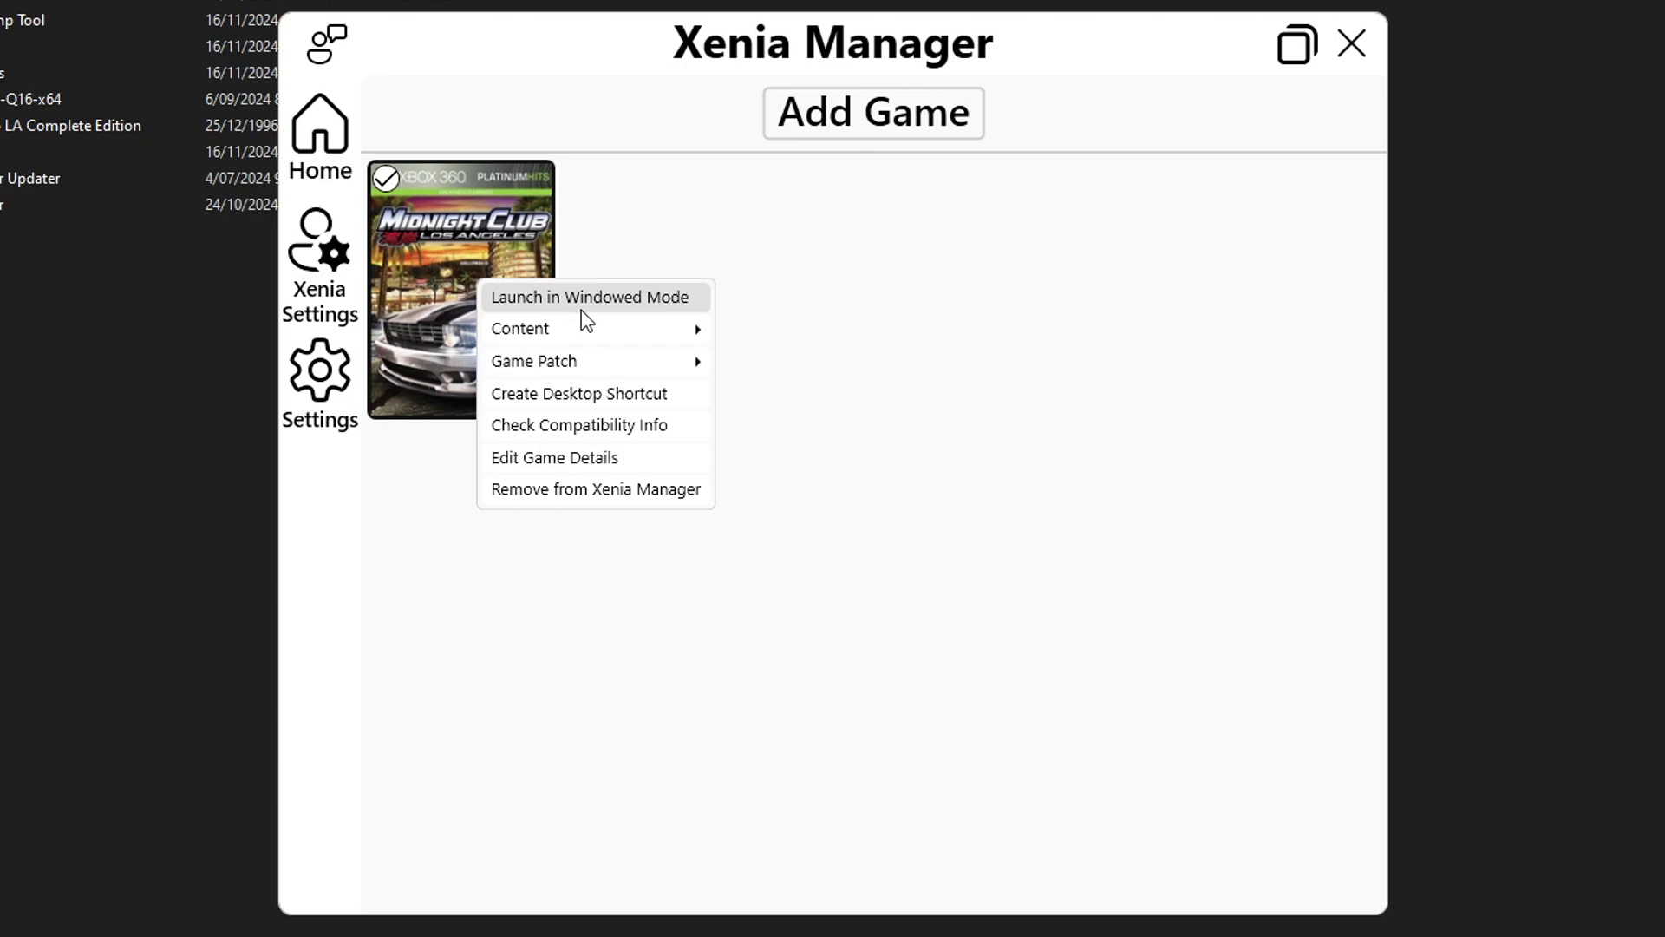
{"action": "mouse_move", "coordinate": [567, 357]}
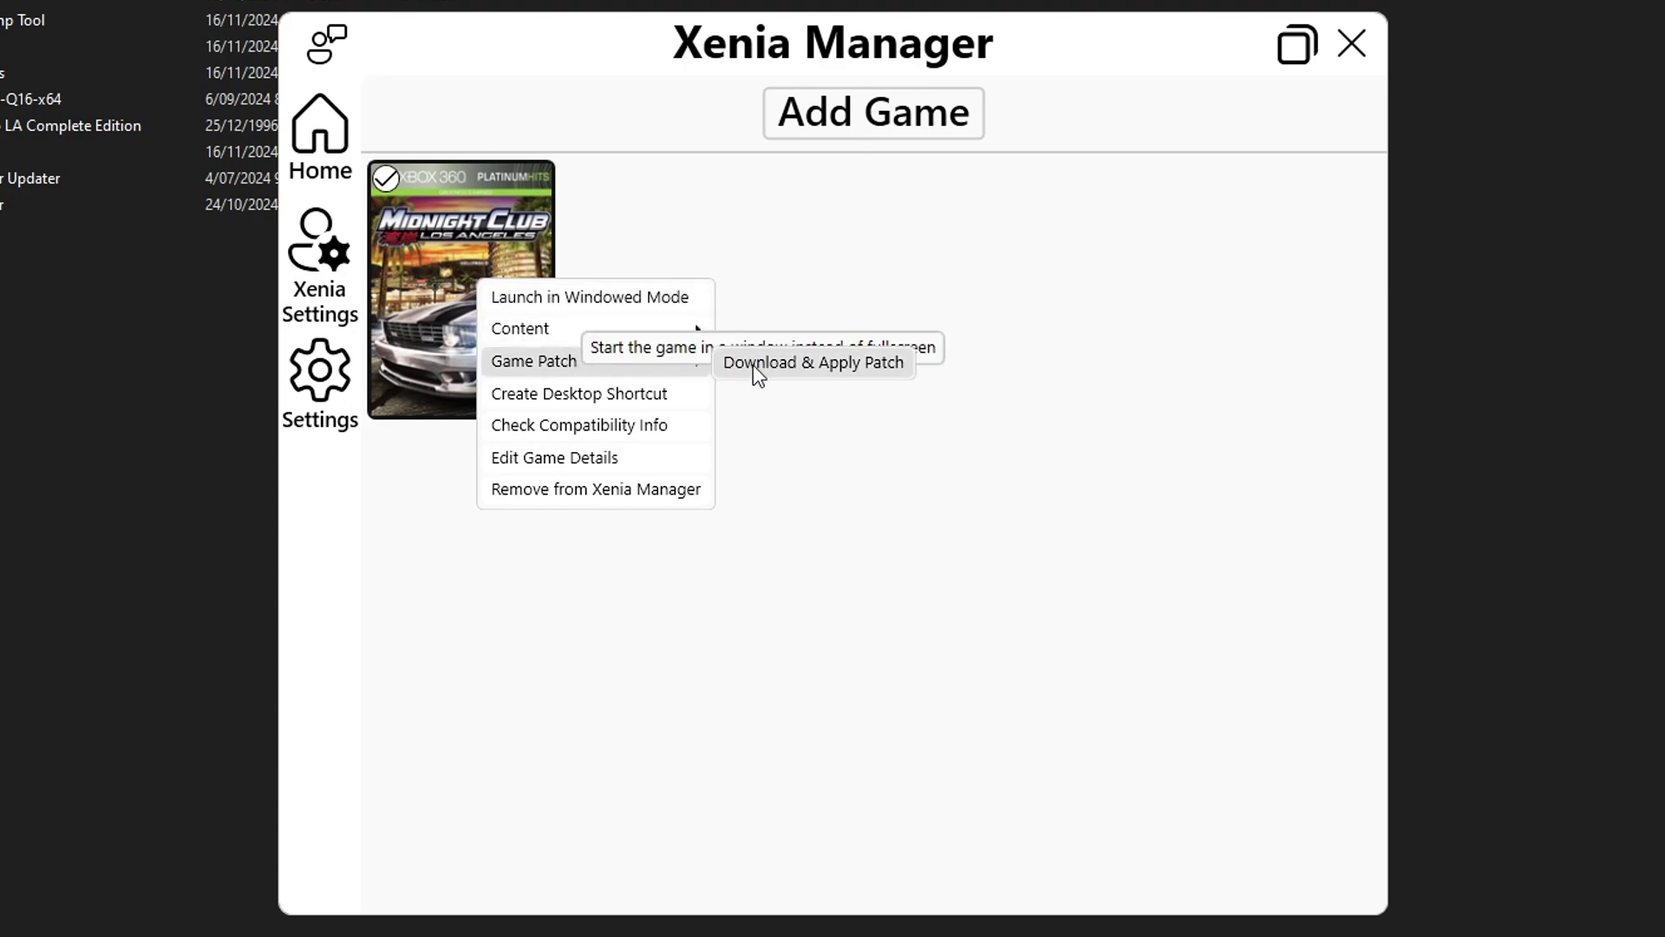
{"action": "left_click", "coordinate": [855, 364]}
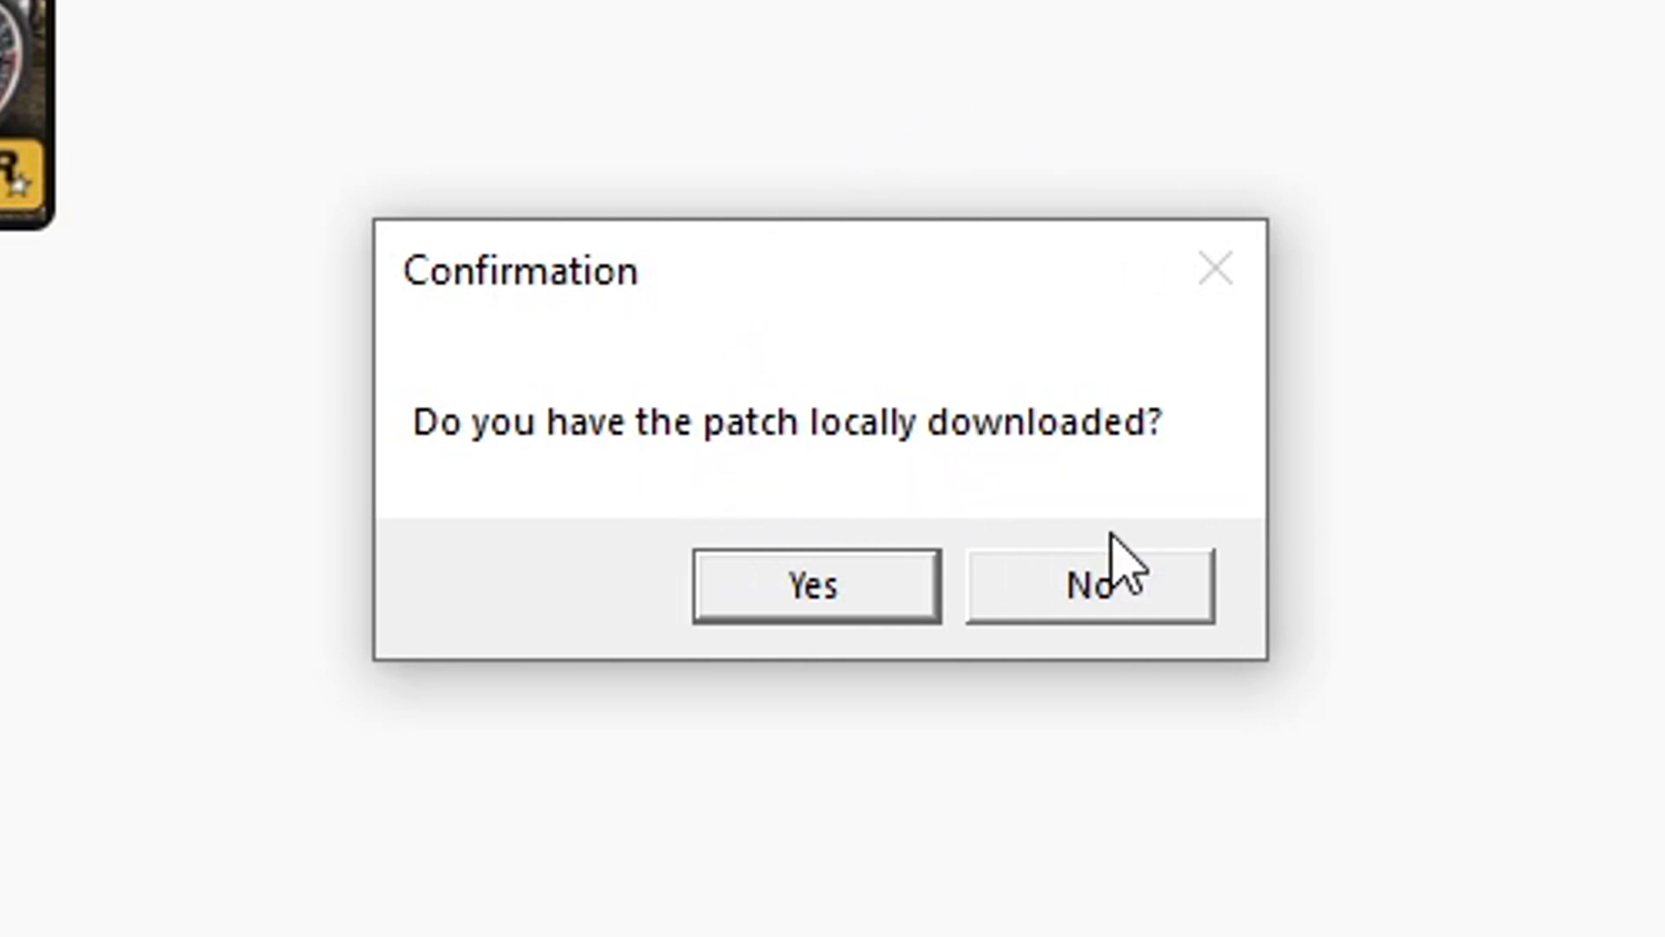
{"action": "left_click", "coordinate": [1101, 576]}
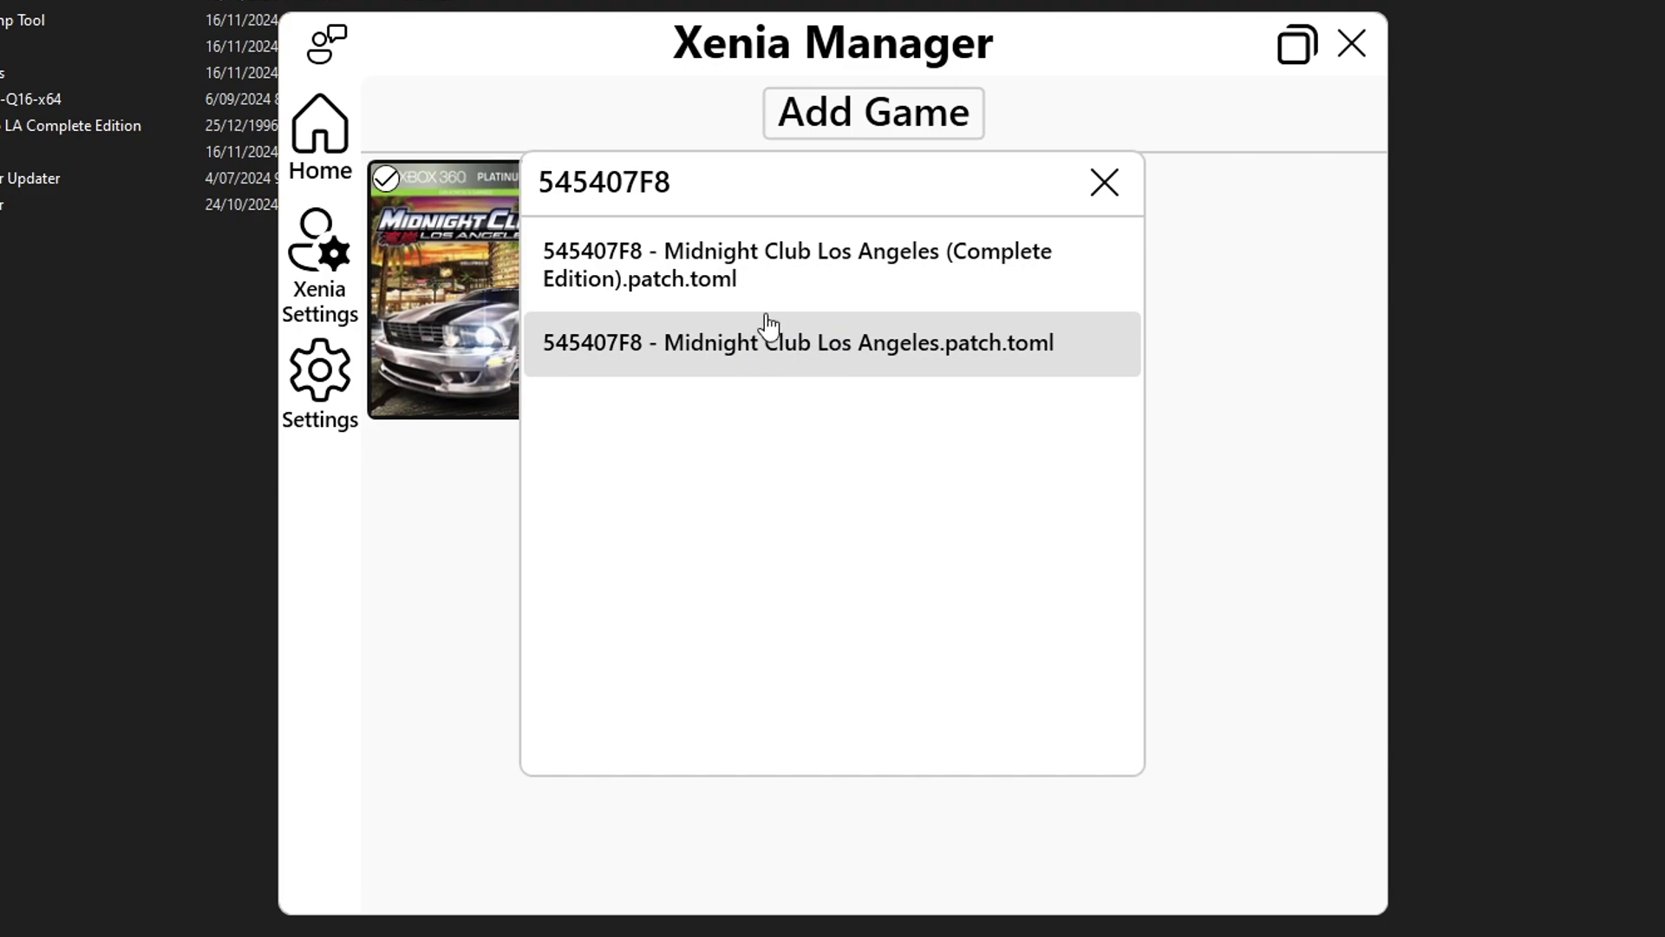
{"action": "left_click", "coordinate": [727, 273]}
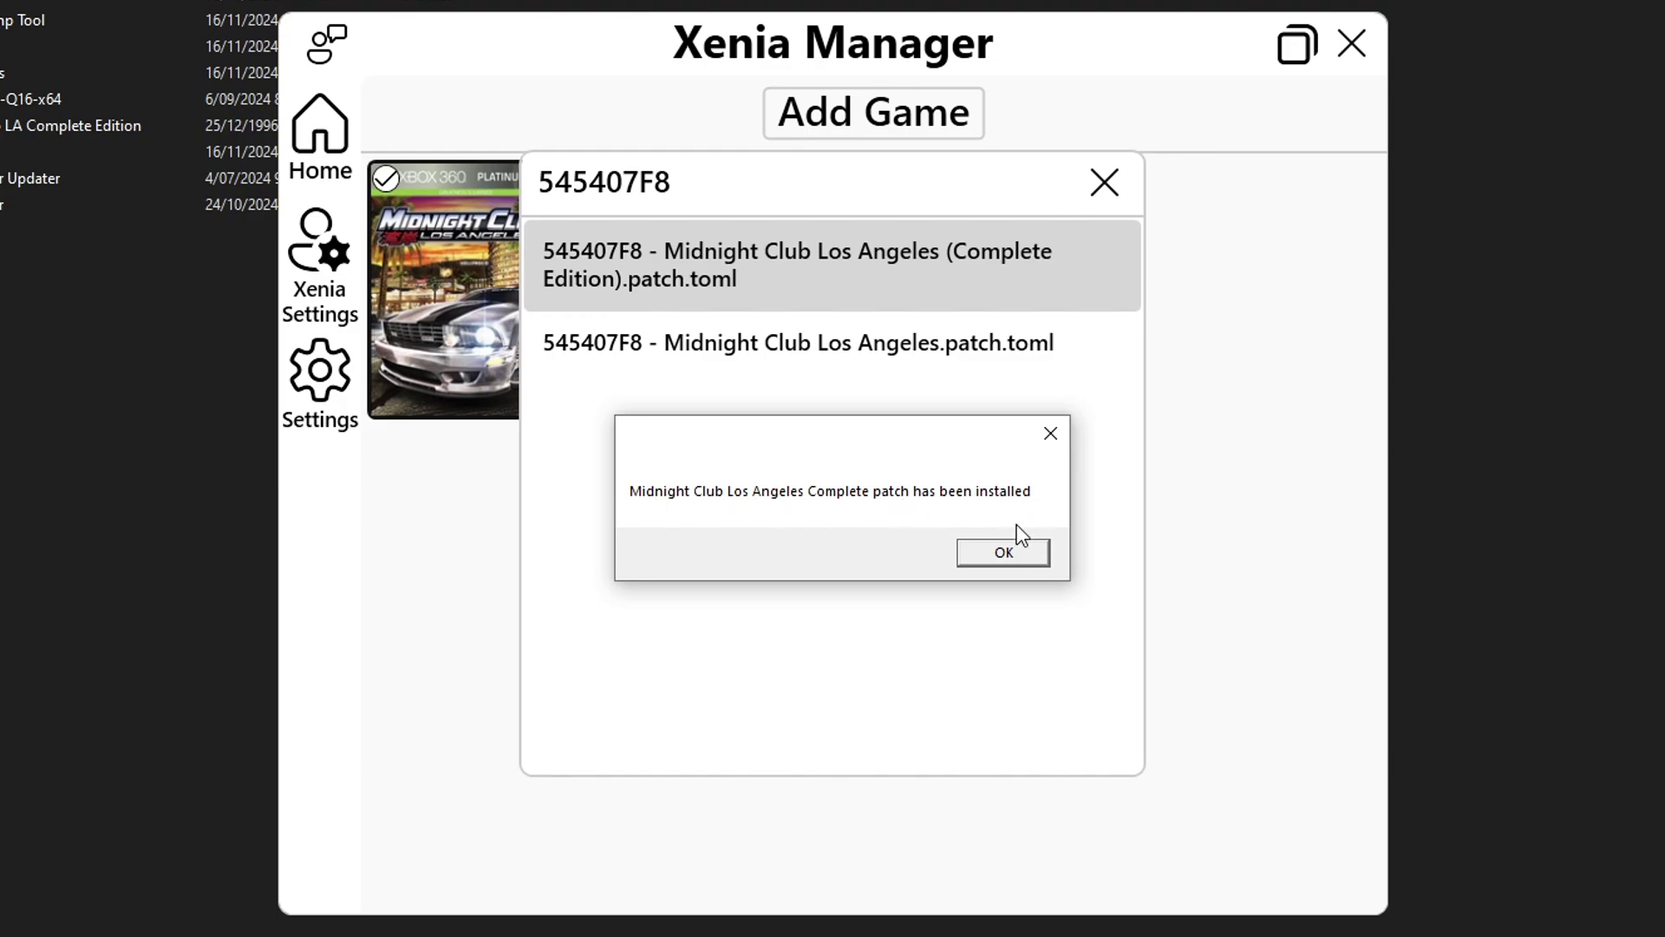
{"action": "left_click", "coordinate": [1001, 553]}
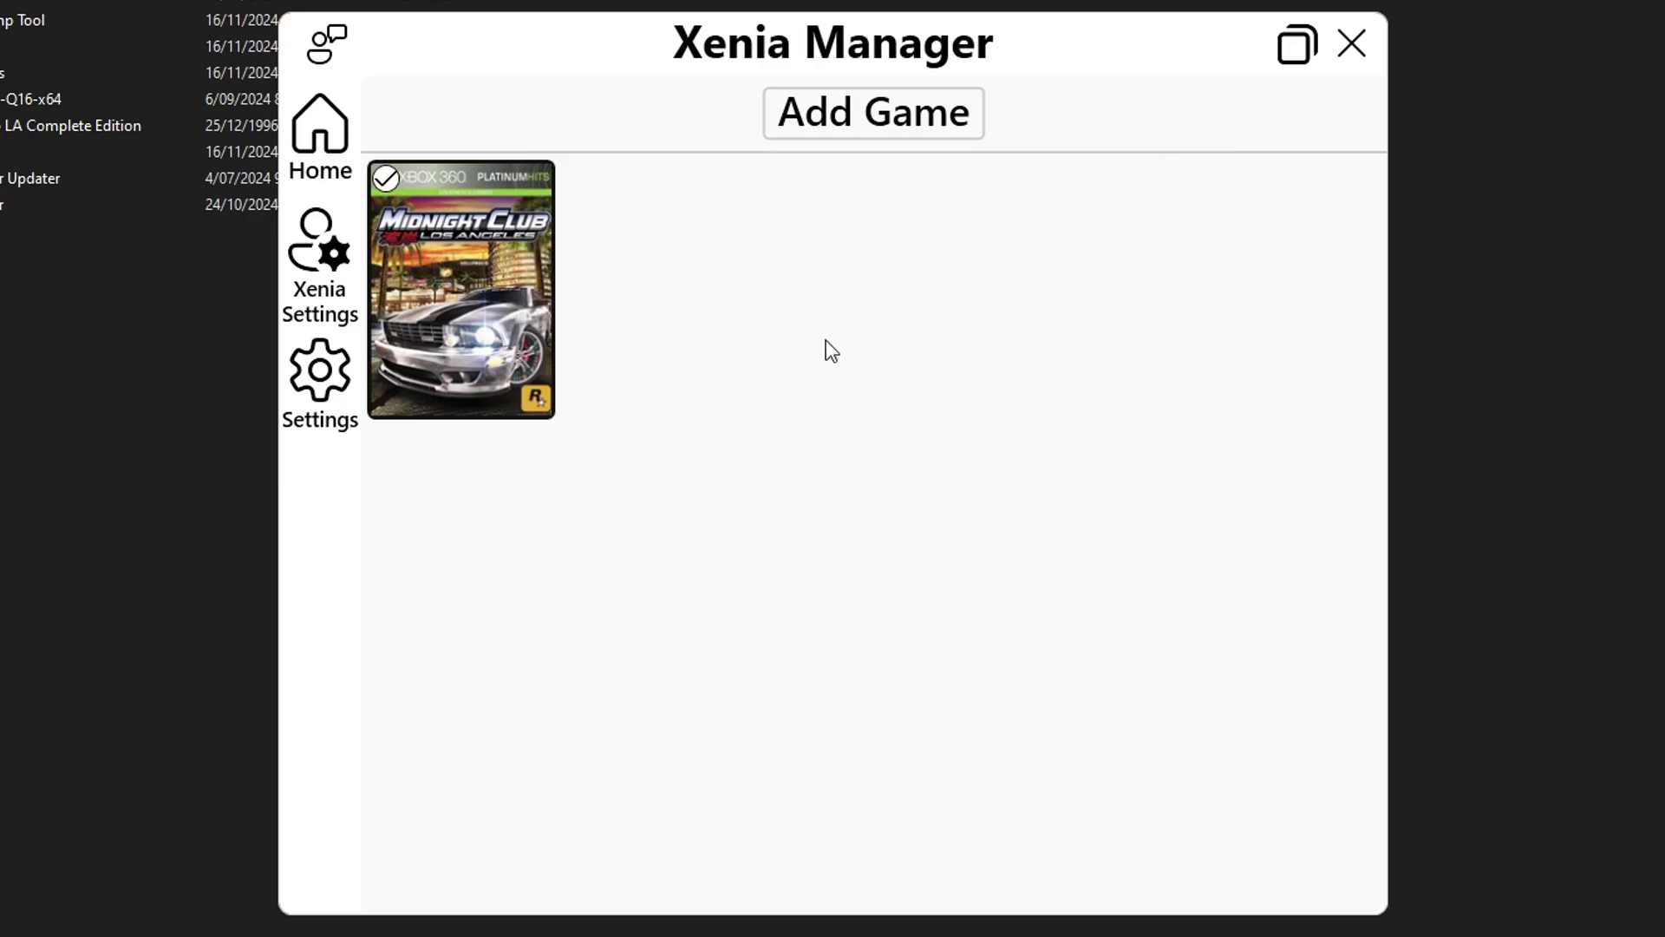
Turn on the game's patches 60 FPS - Game Speed Fix, Disable Motion Blur, Disable Imposter Shadows - Performance Mode and Disable MSAA.
{"action": "right_click", "coordinate": [484, 274]}
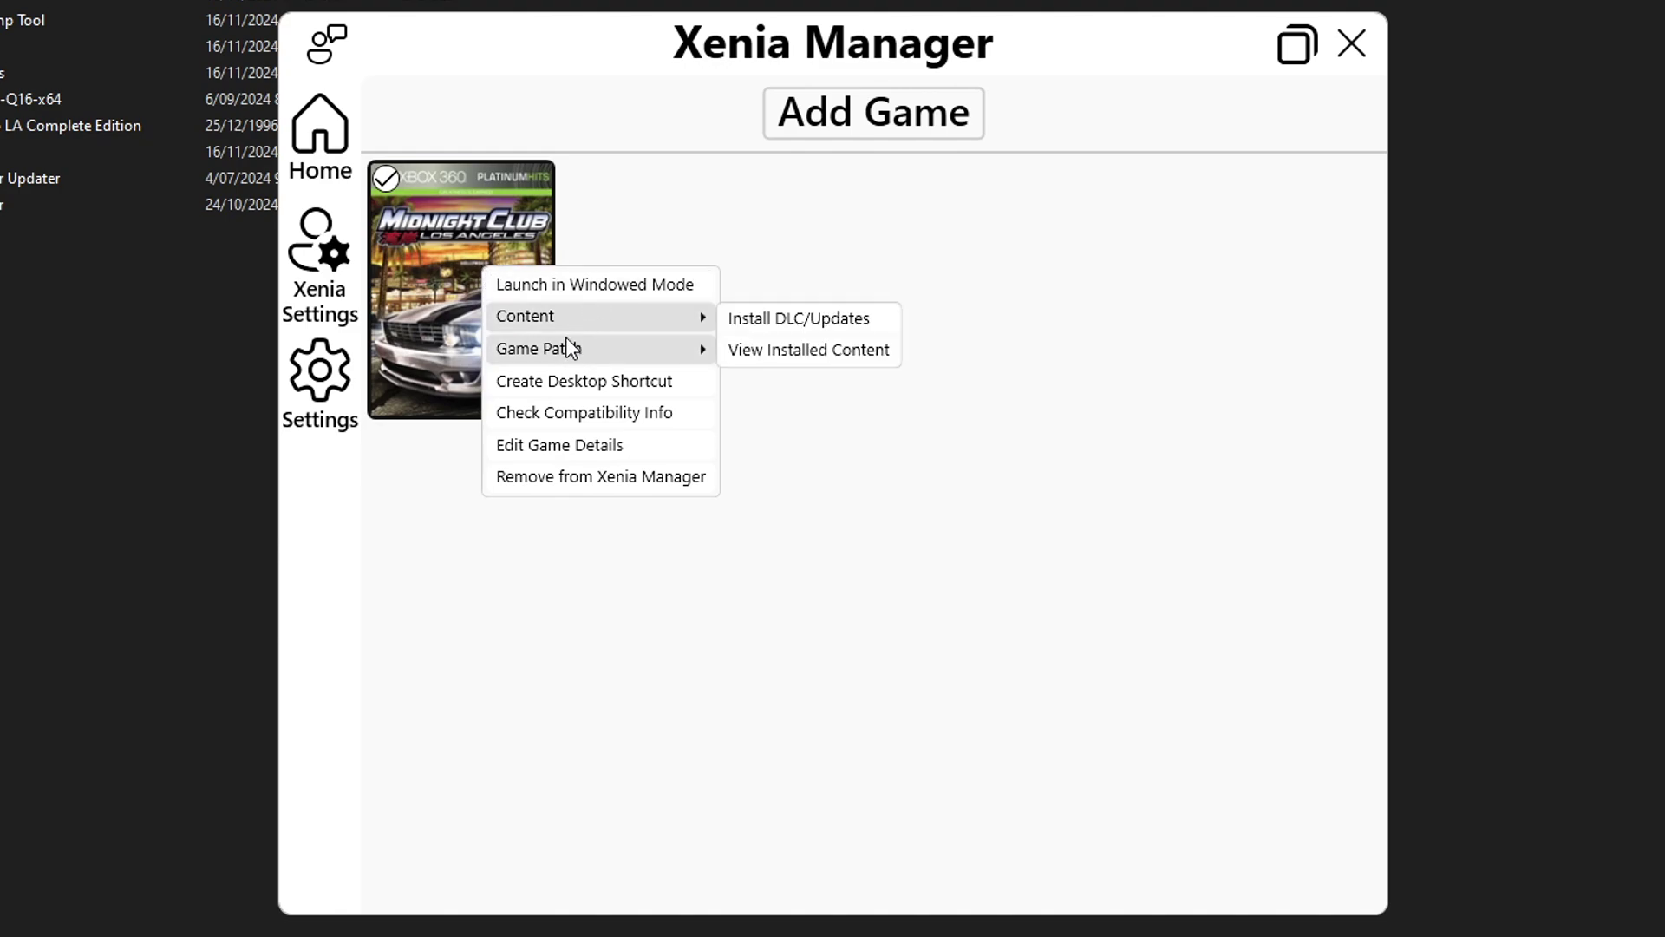
{"action": "mouse_move", "coordinate": [558, 349]}
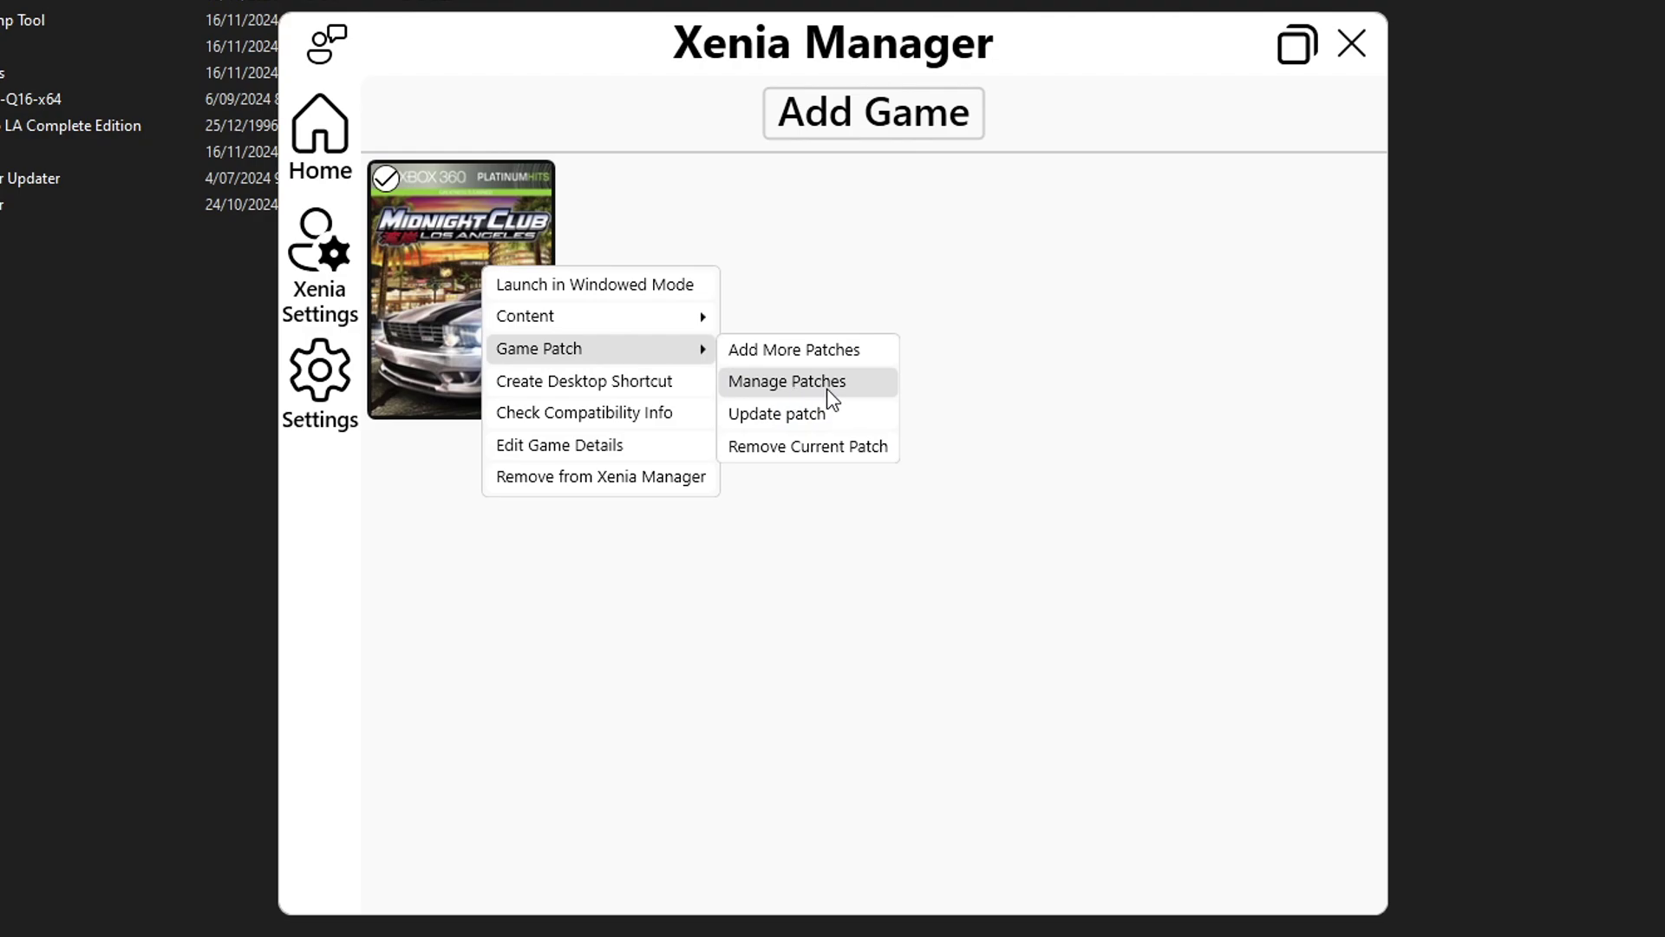
{"action": "left_click", "coordinate": [848, 384]}
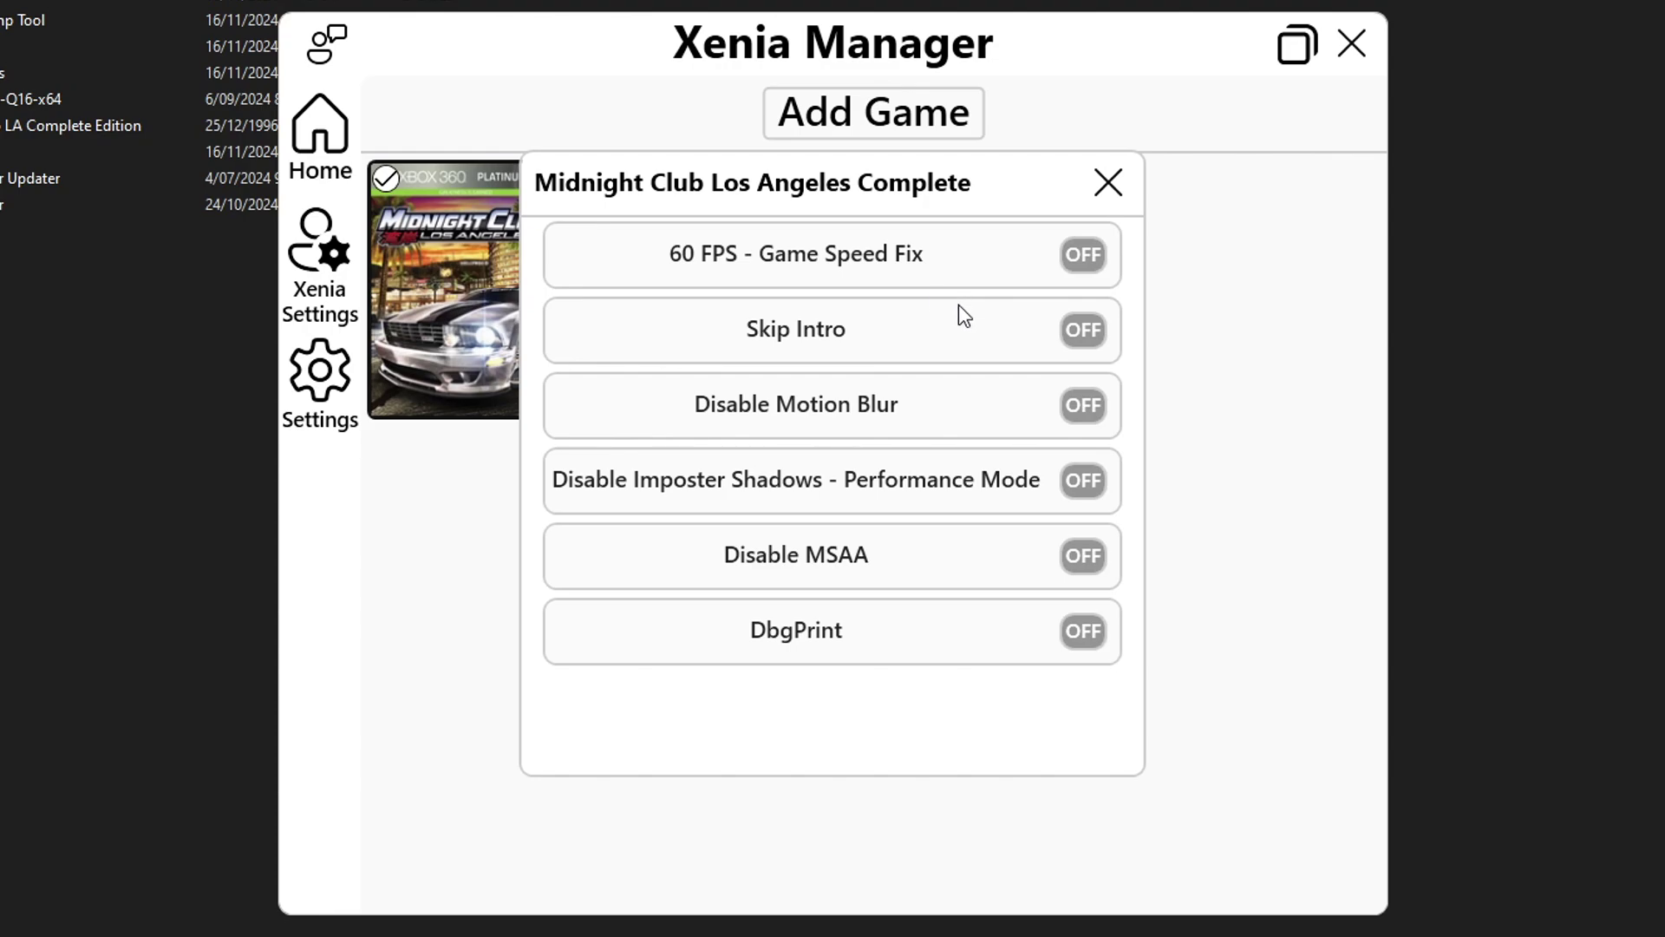
{"action": "left_click", "coordinate": [1081, 260]}
{"action": "left_click", "coordinate": [1086, 410]}
{"action": "left_click", "coordinate": [1083, 481]}
{"action": "left_click", "coordinate": [1082, 556]}
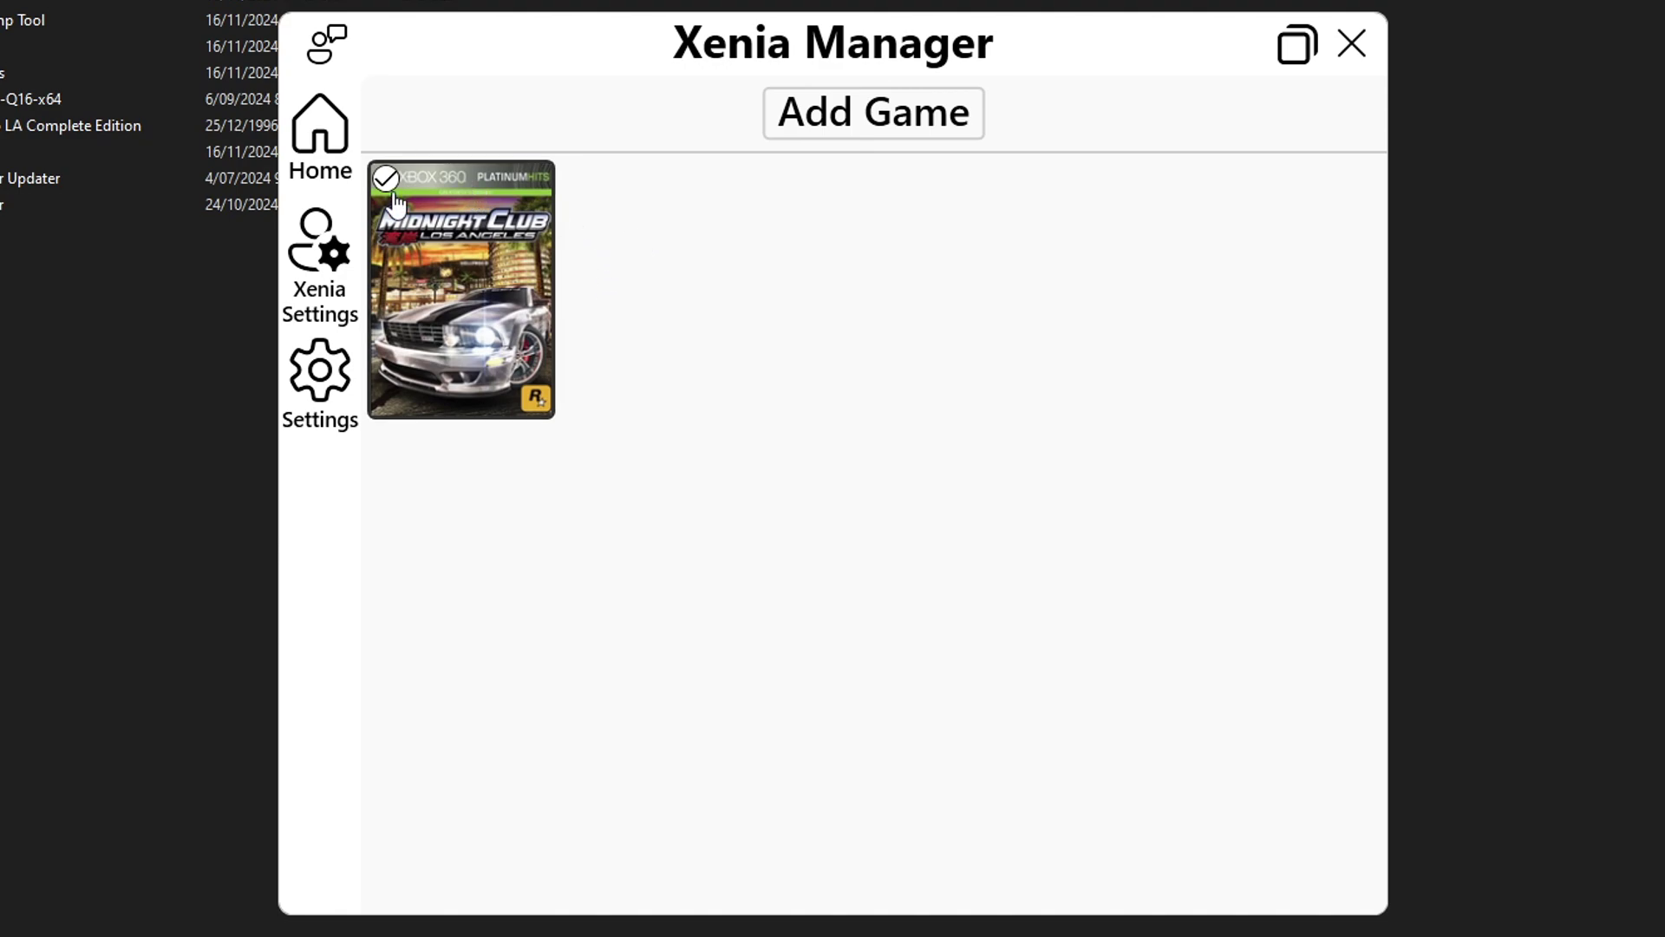
Set Max Queued Frames to 16 in the Xenia settings profile for Midnight Club Los Angeles Complete.
{"action": "left_click", "coordinate": [332, 283]}
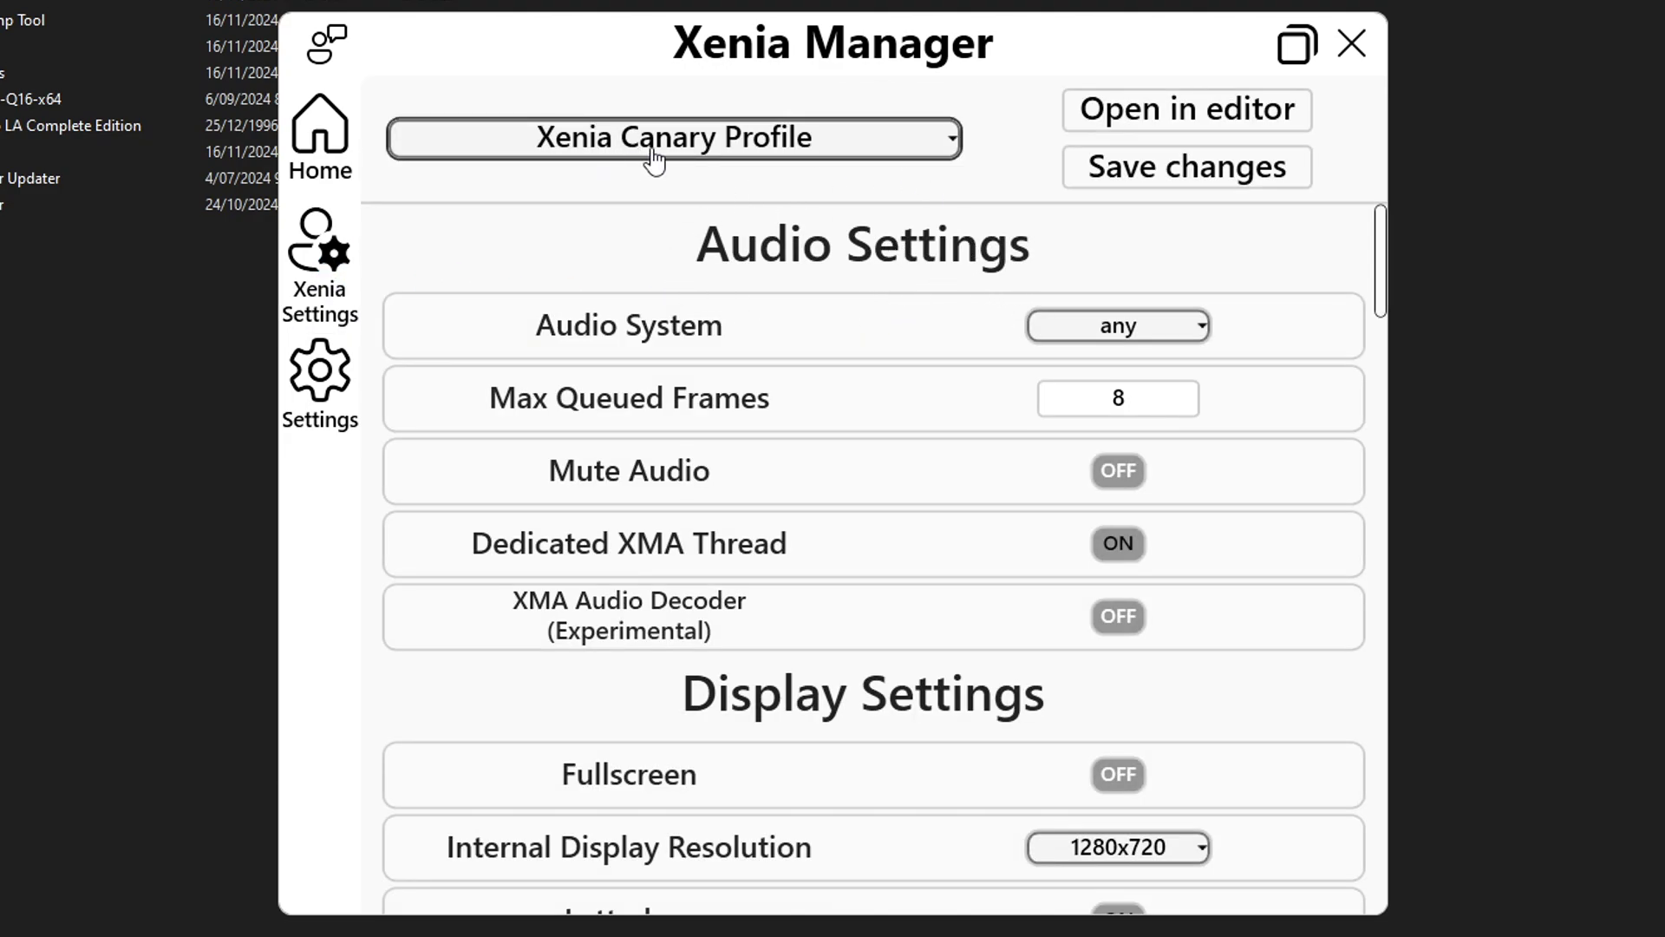
{"action": "left_click", "coordinate": [715, 158]}
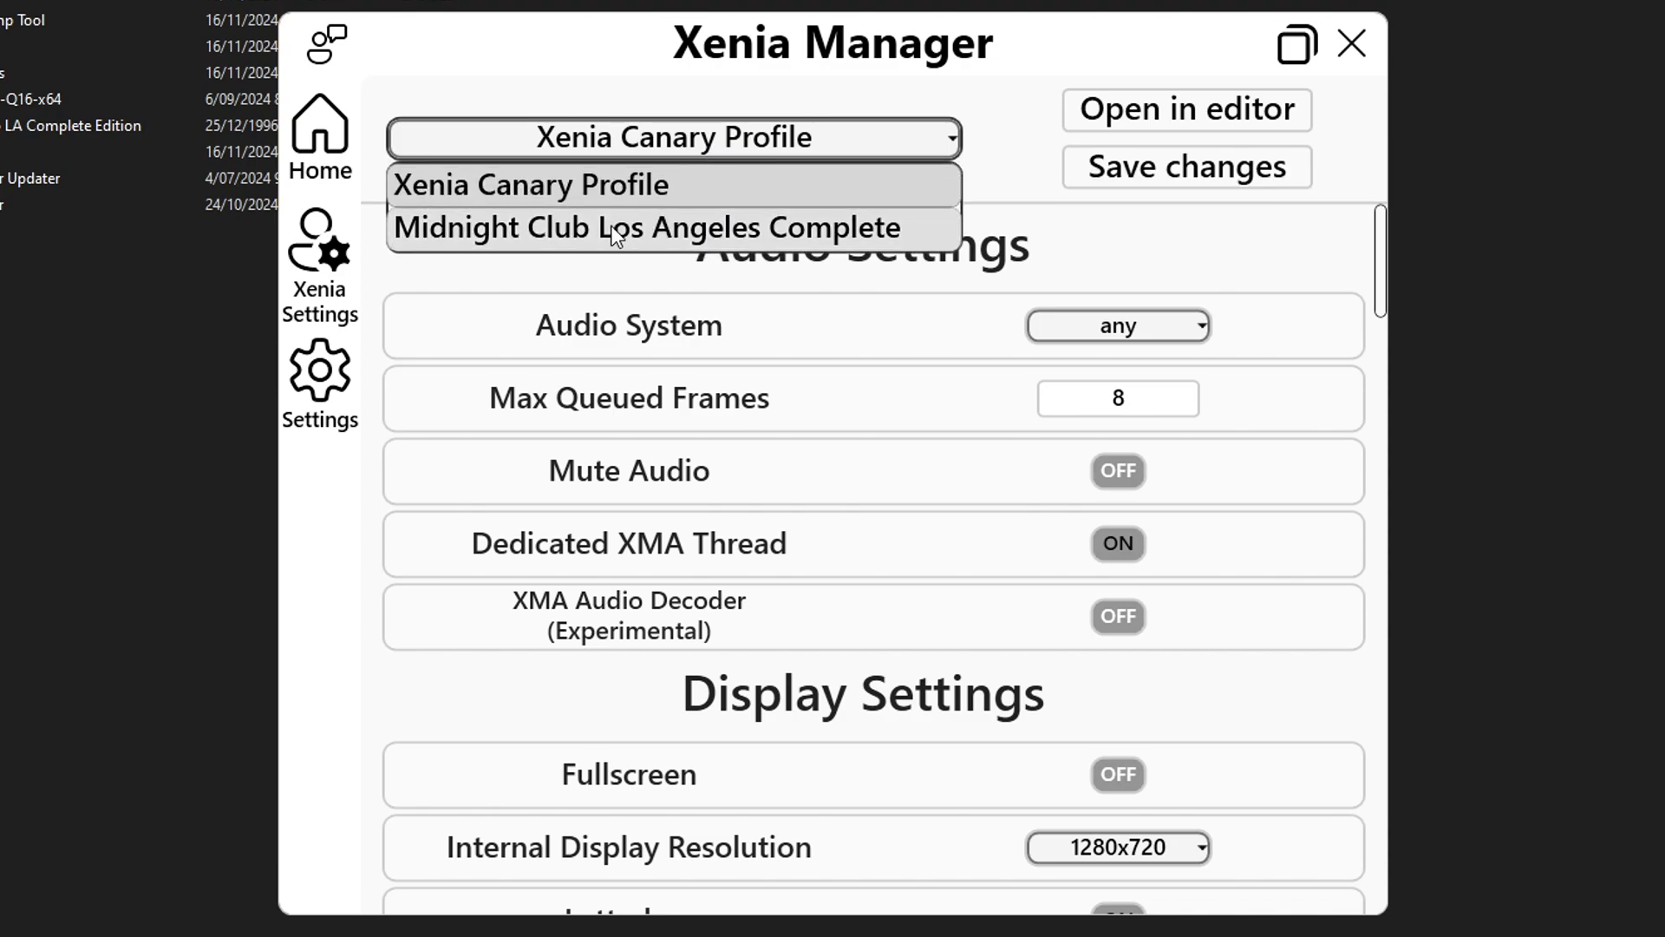
{"action": "left_click", "coordinate": [718, 245]}
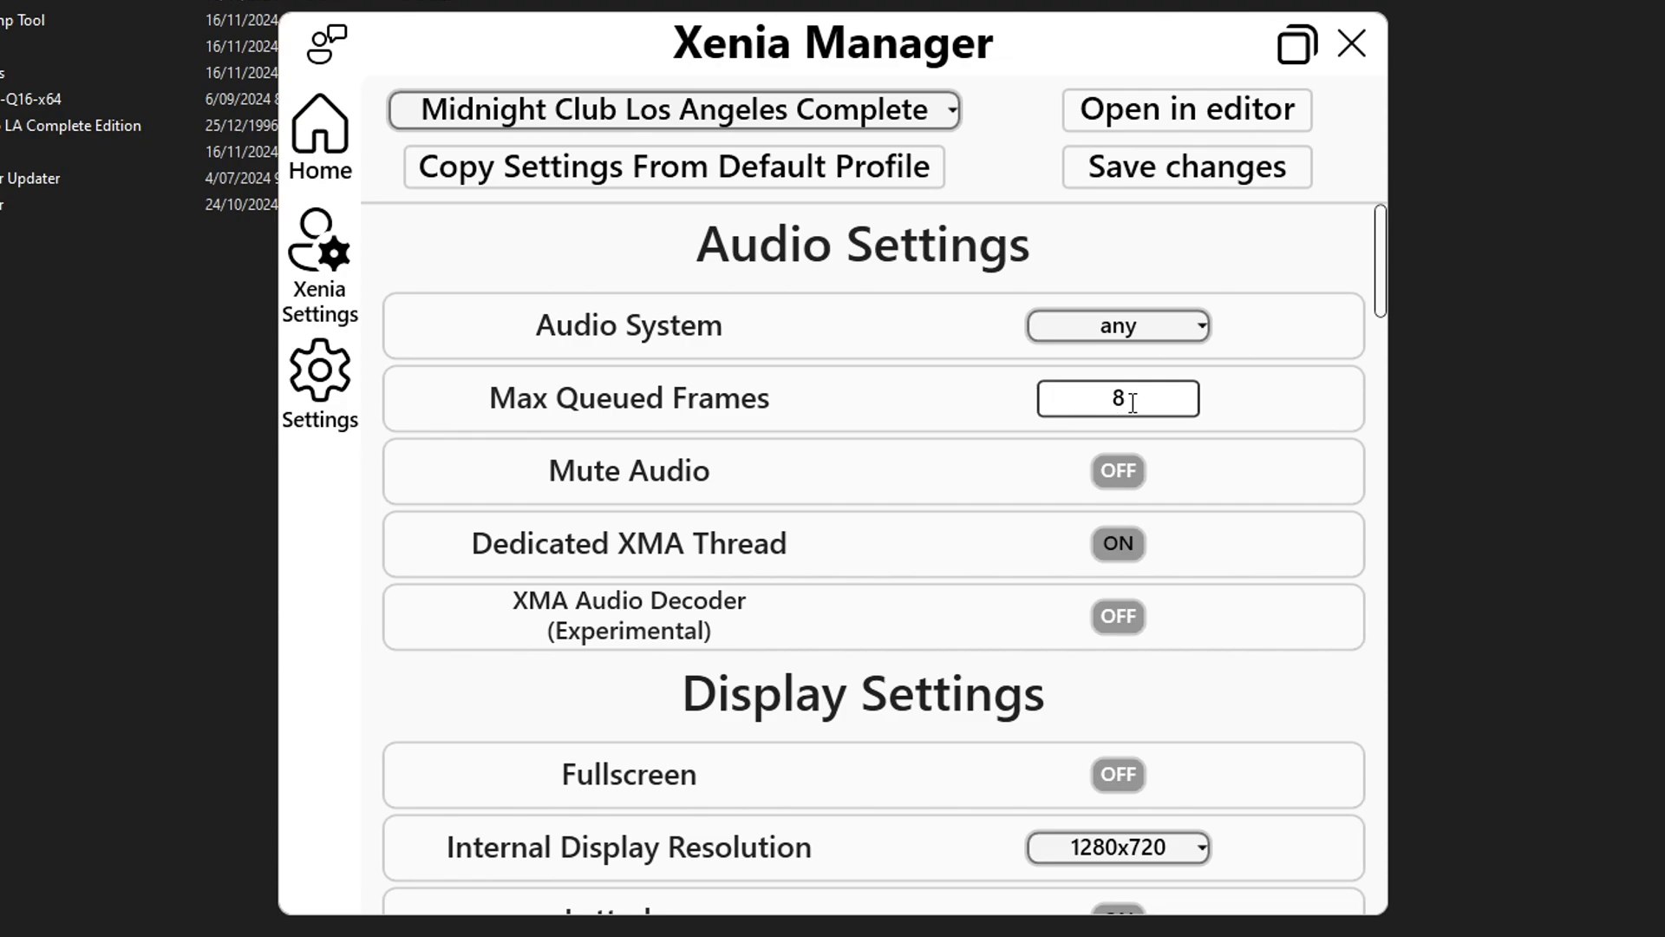
{"action": "left_click", "coordinate": [1160, 401]}
{"action": "type", "text": "16"}
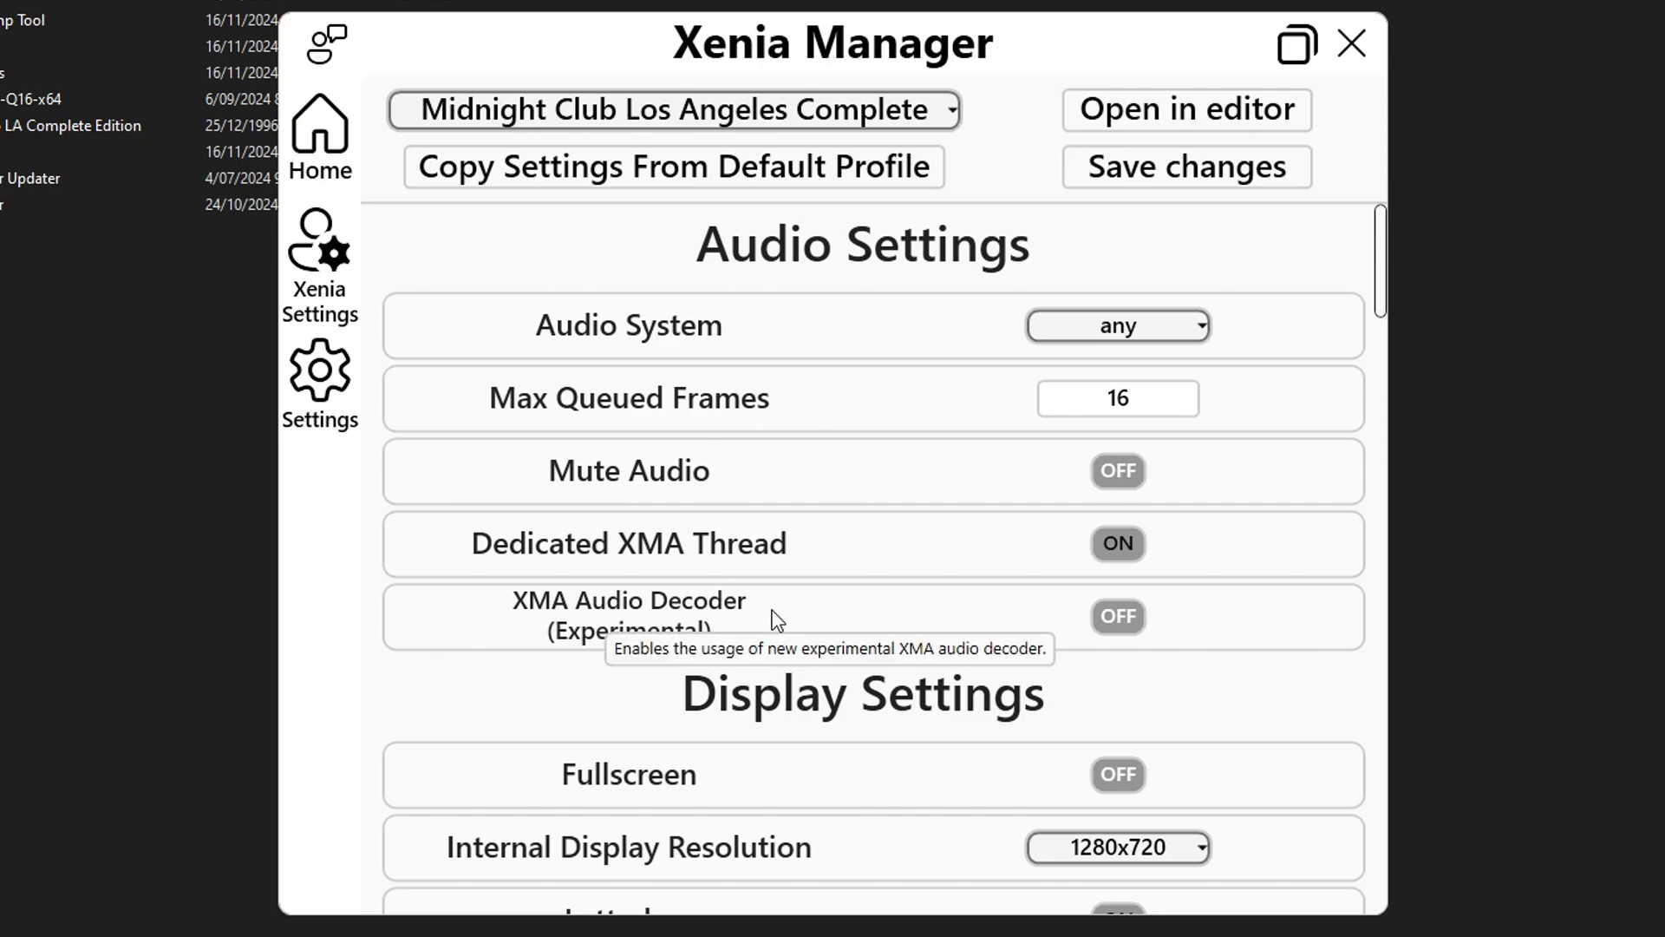
Turn on the experimental XMA Audio Decoder and set the display Framerate Limit to 30 FPS.
{"action": "left_click", "coordinate": [1124, 630]}
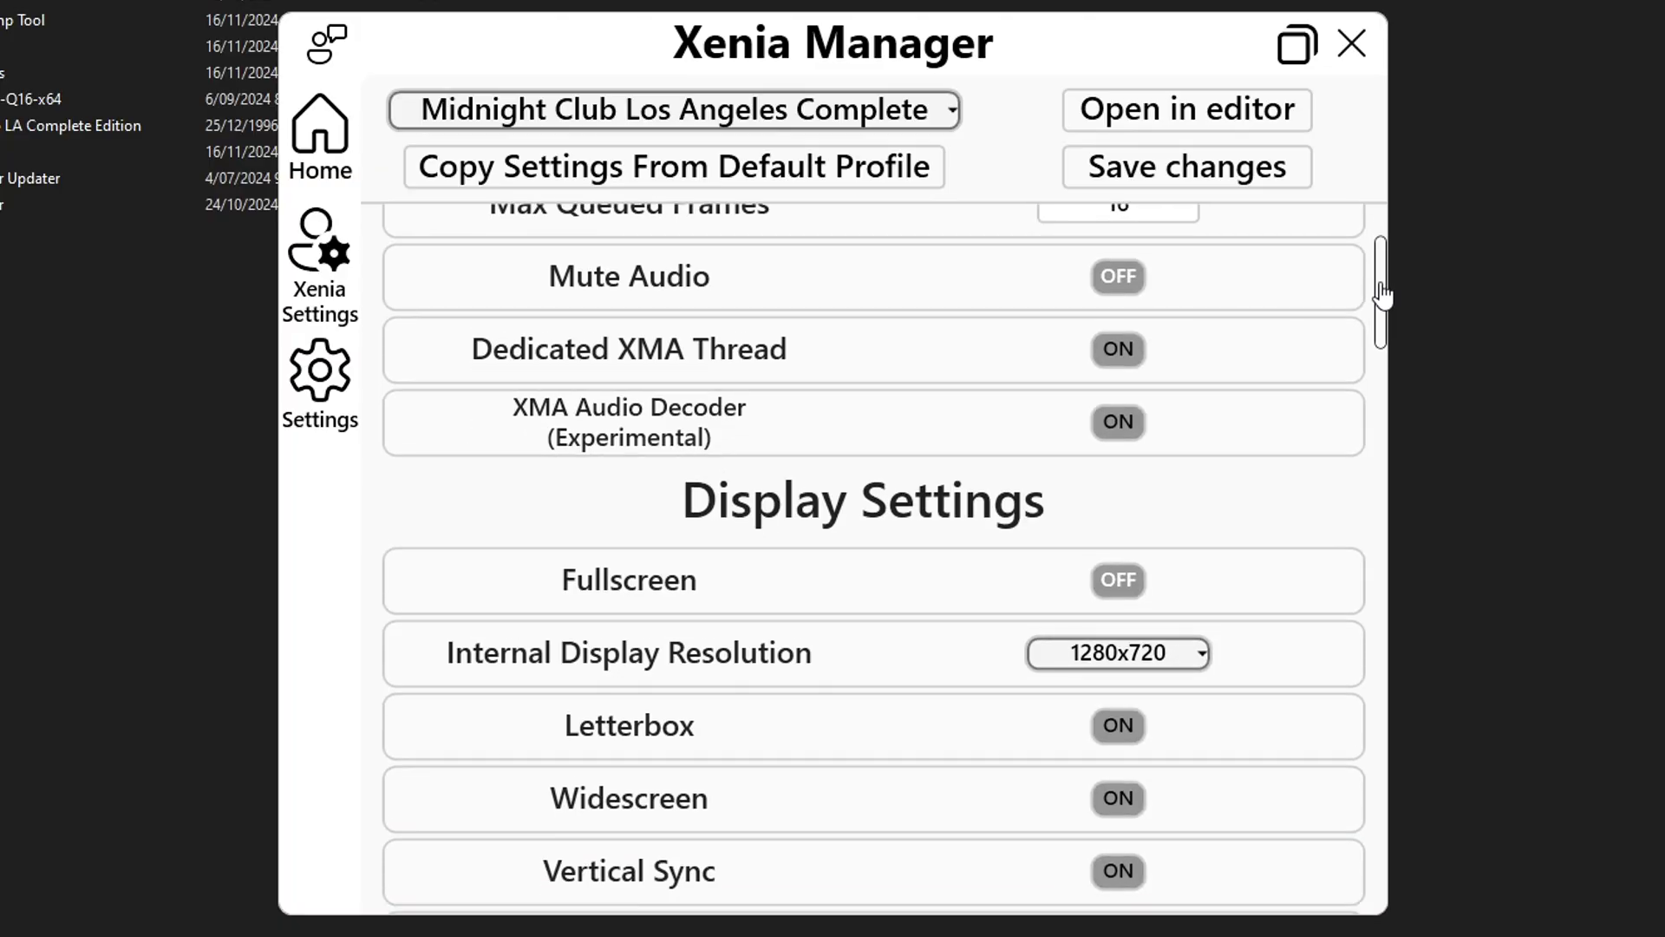
{"action": "scroll", "coordinate": [1383, 327], "scroll_direction": "down", "scroll_amount": 3}
{"action": "scroll", "coordinate": [1382, 329], "scroll_direction": "down", "scroll_amount": 1}
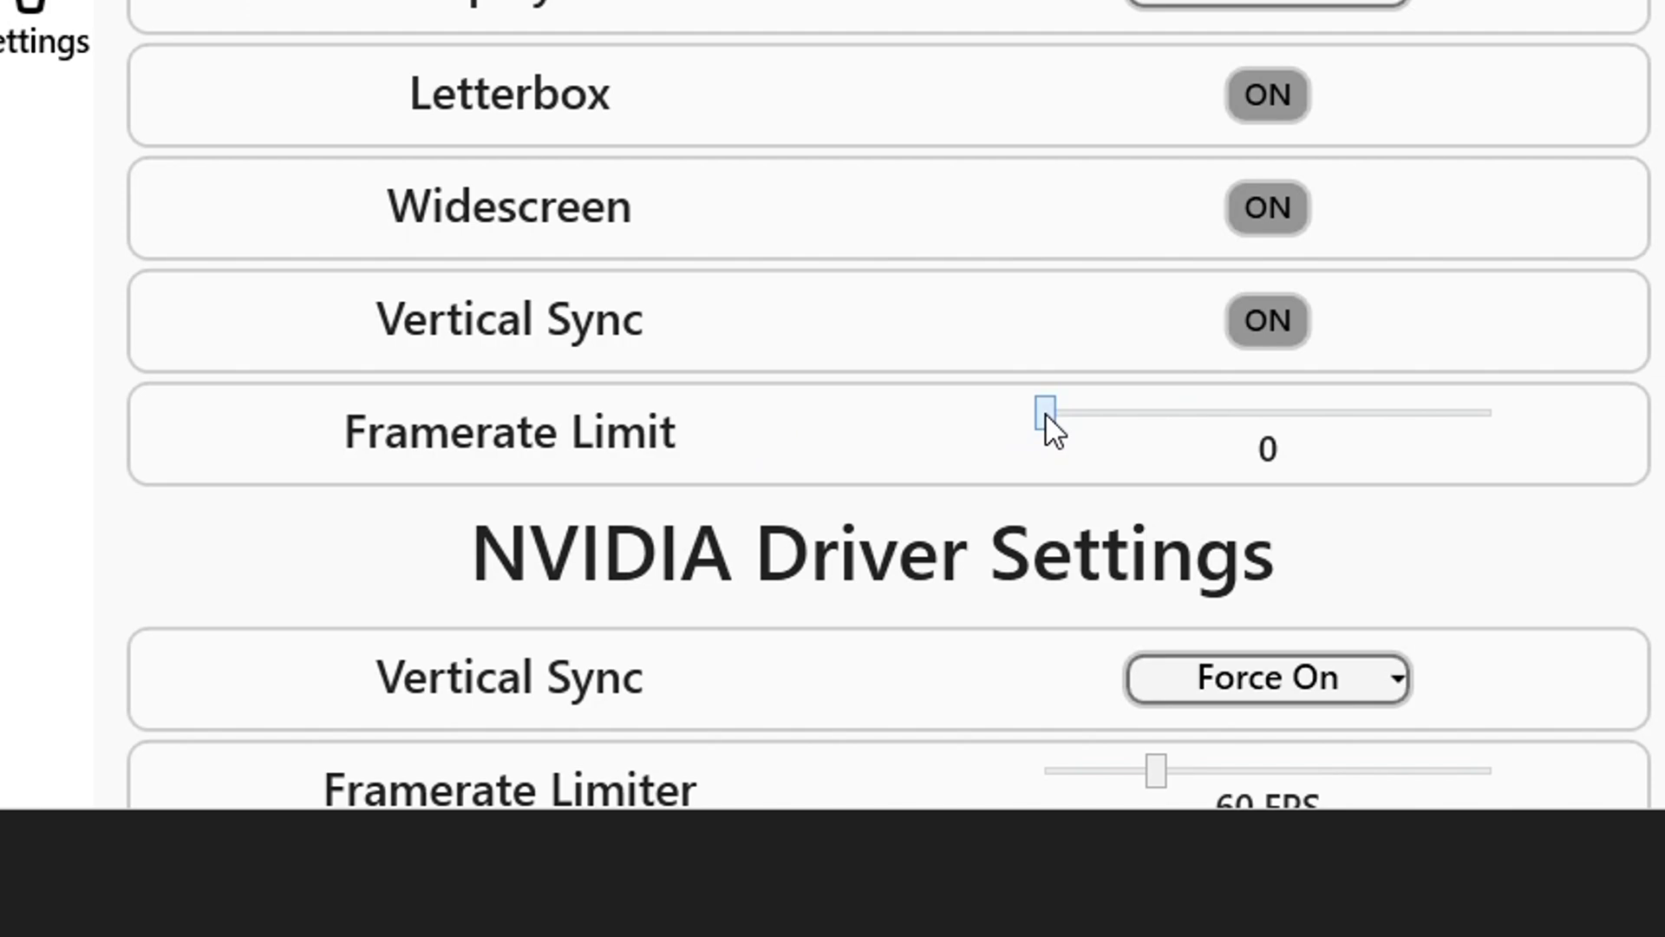
{"action": "left_click_drag", "start_coordinate": [1046, 414], "coordinate": [1230, 416]}
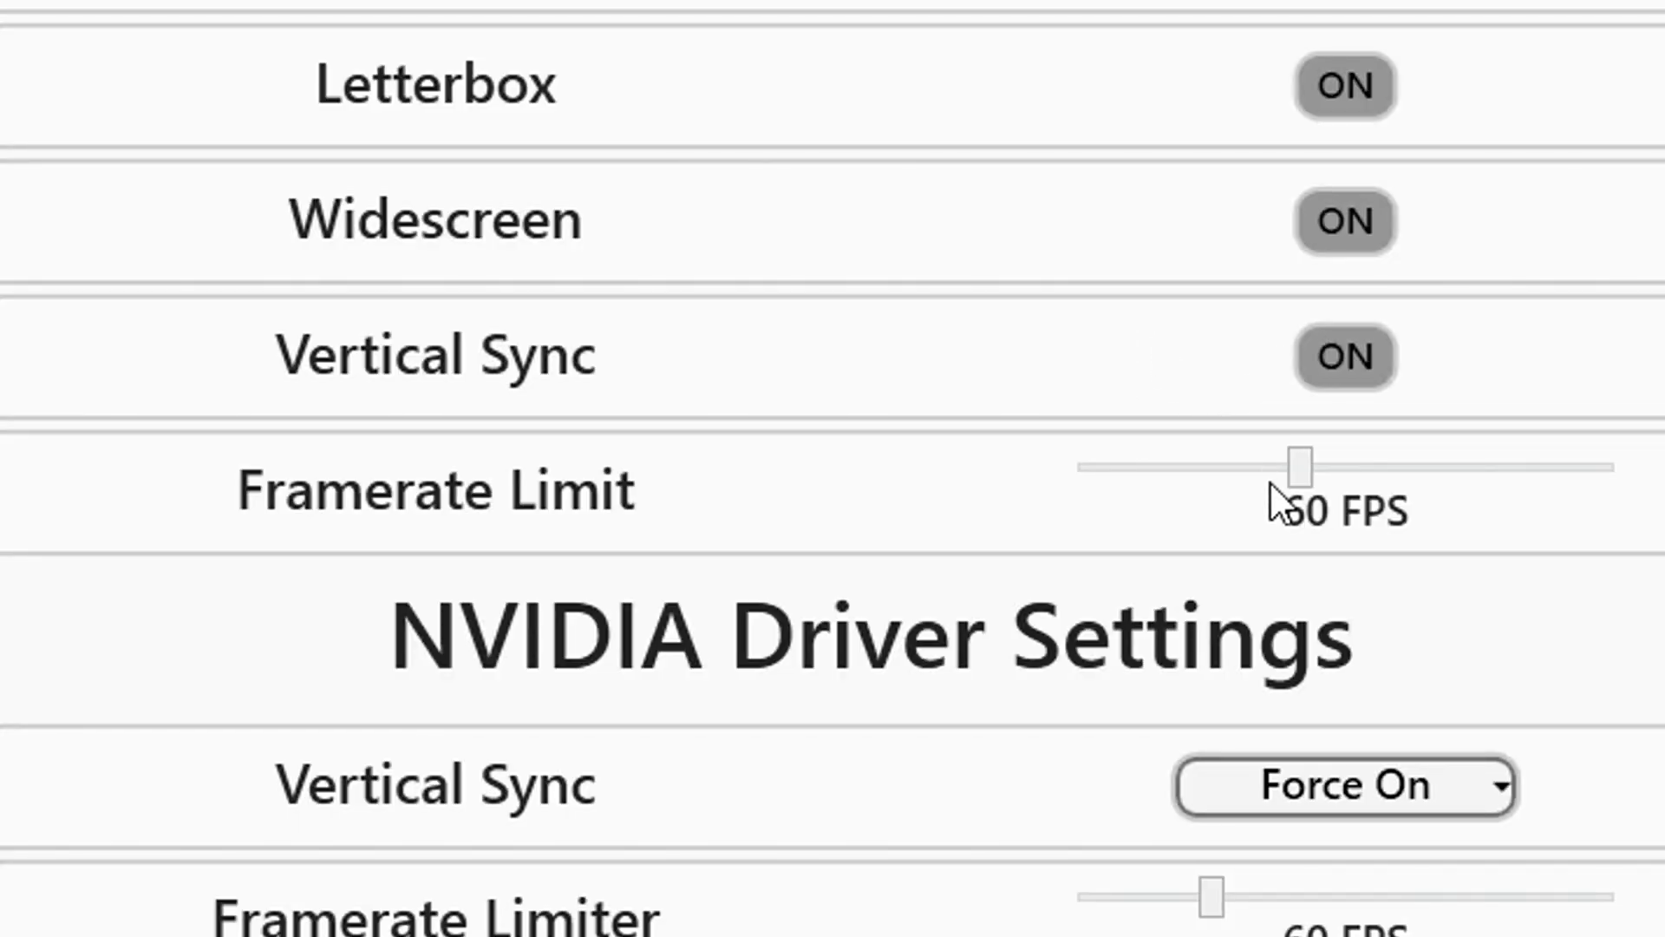
{"action": "left_click_drag", "start_coordinate": [1301, 470], "coordinate": [1189, 477]}
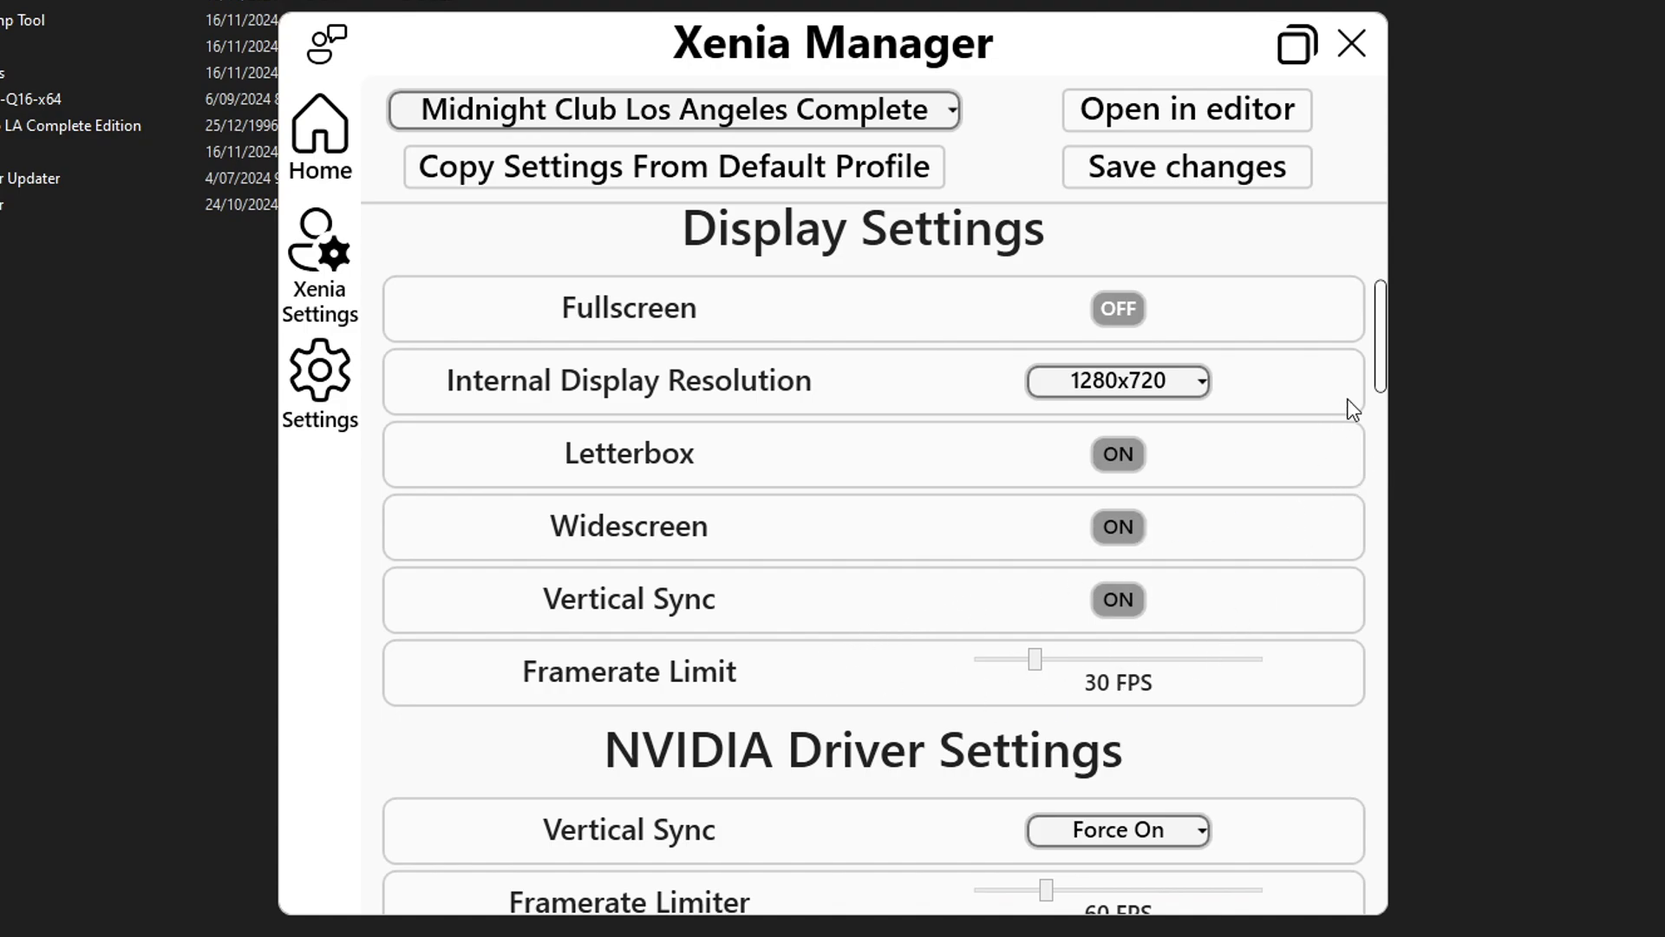
Set the NVIDIA driver Framerate Limiter to 30 FPS and choose D3D12 as the Graphics API.
{"action": "left_click_drag", "start_coordinate": [1382, 332], "coordinate": [1385, 367]}
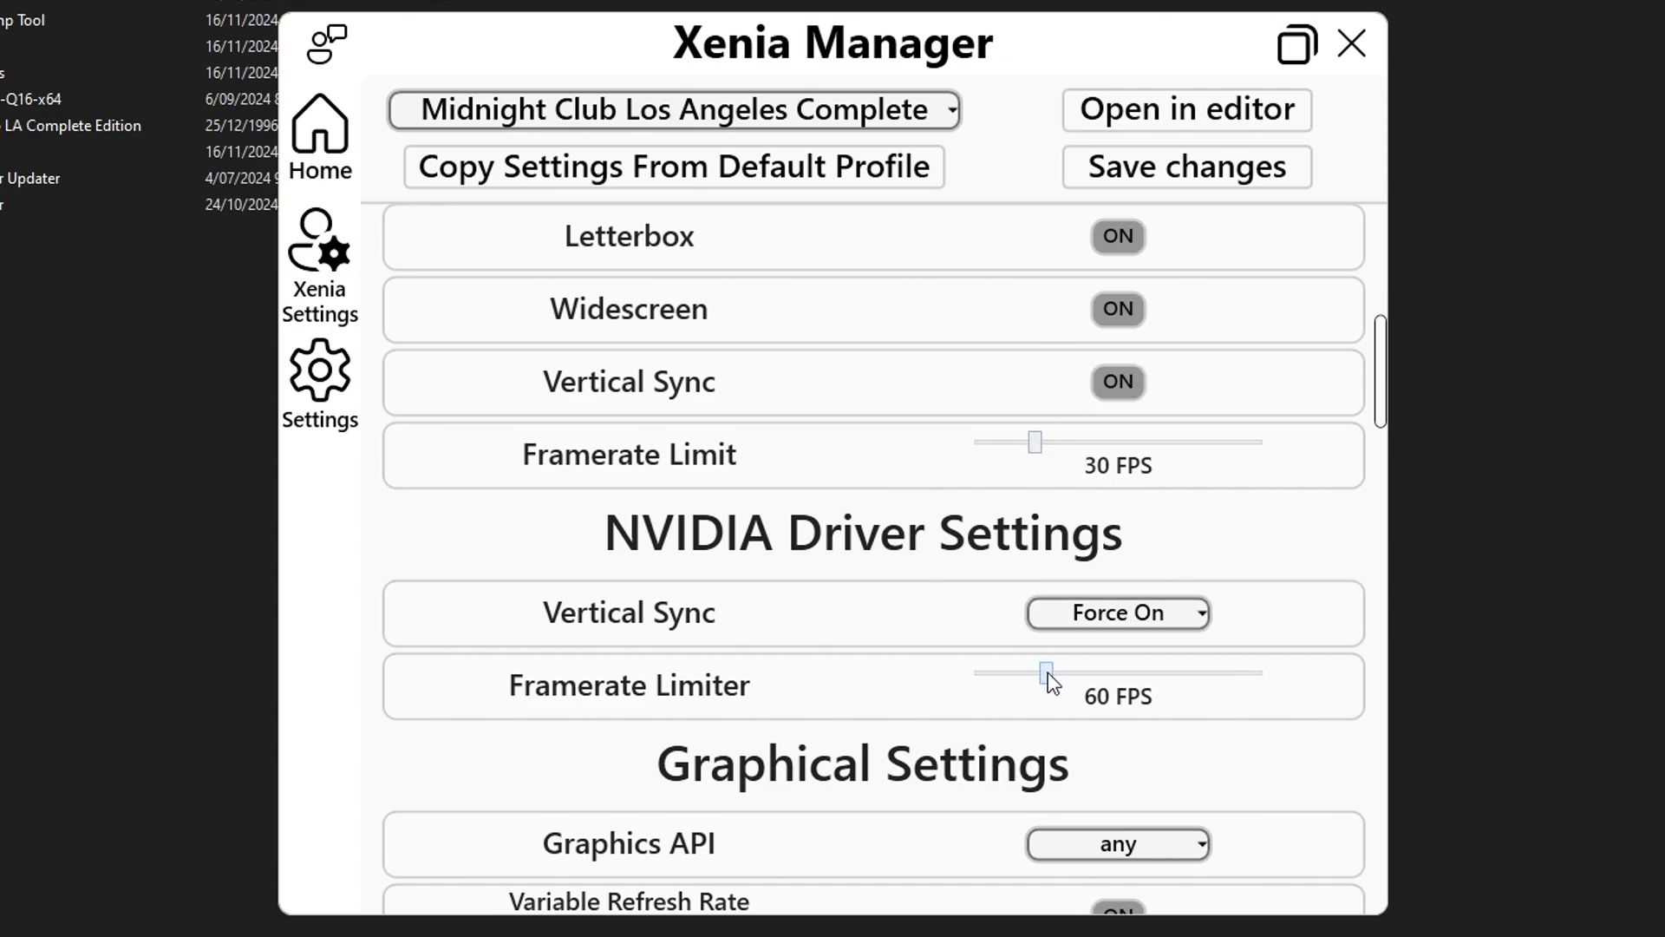
{"action": "left_click_drag", "start_coordinate": [1047, 673], "coordinate": [1014, 675]}
{"action": "left_click_drag", "start_coordinate": [1380, 342], "coordinate": [1382, 415]}
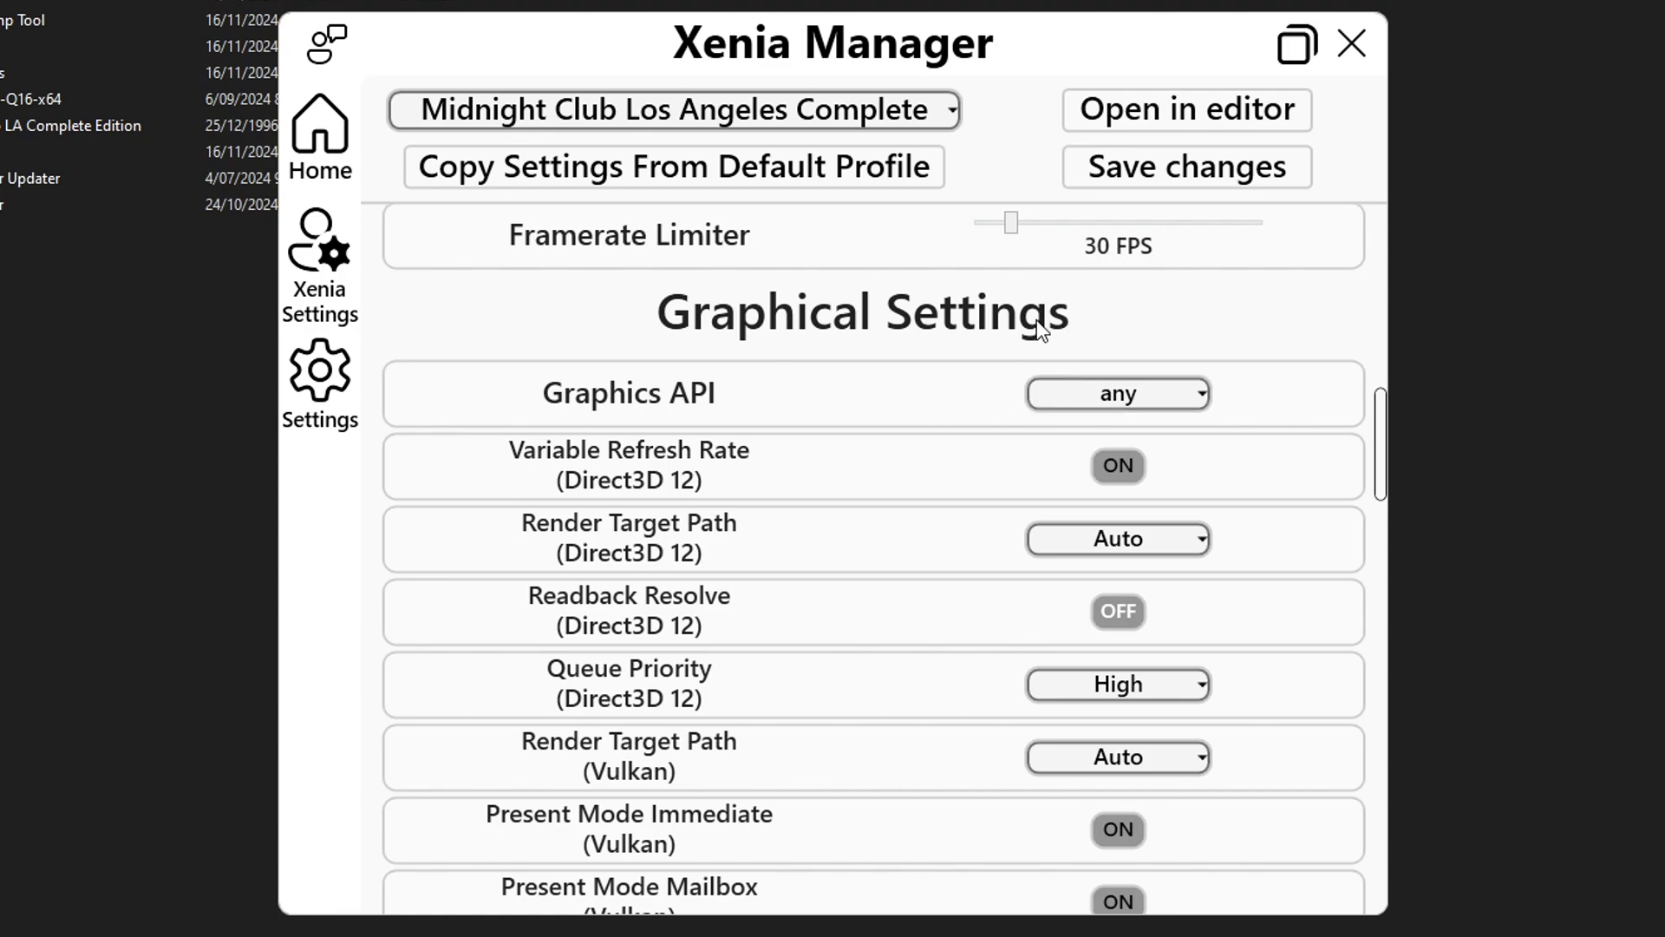
{"action": "left_click", "coordinate": [1139, 406]}
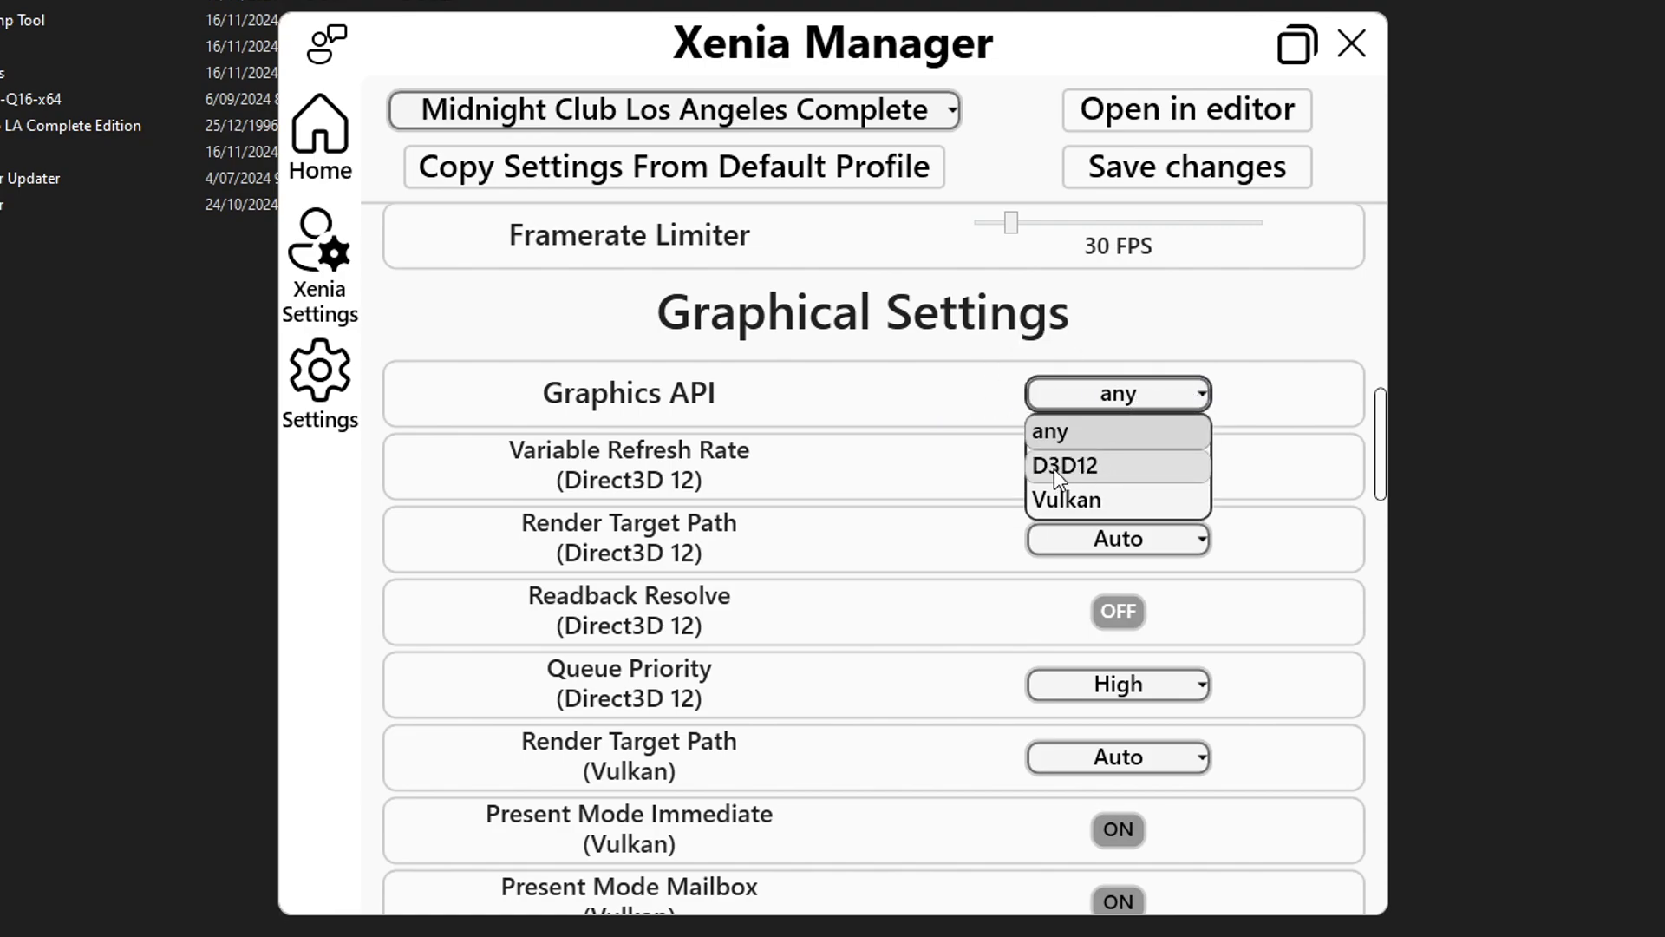
{"action": "left_click", "coordinate": [1110, 468]}
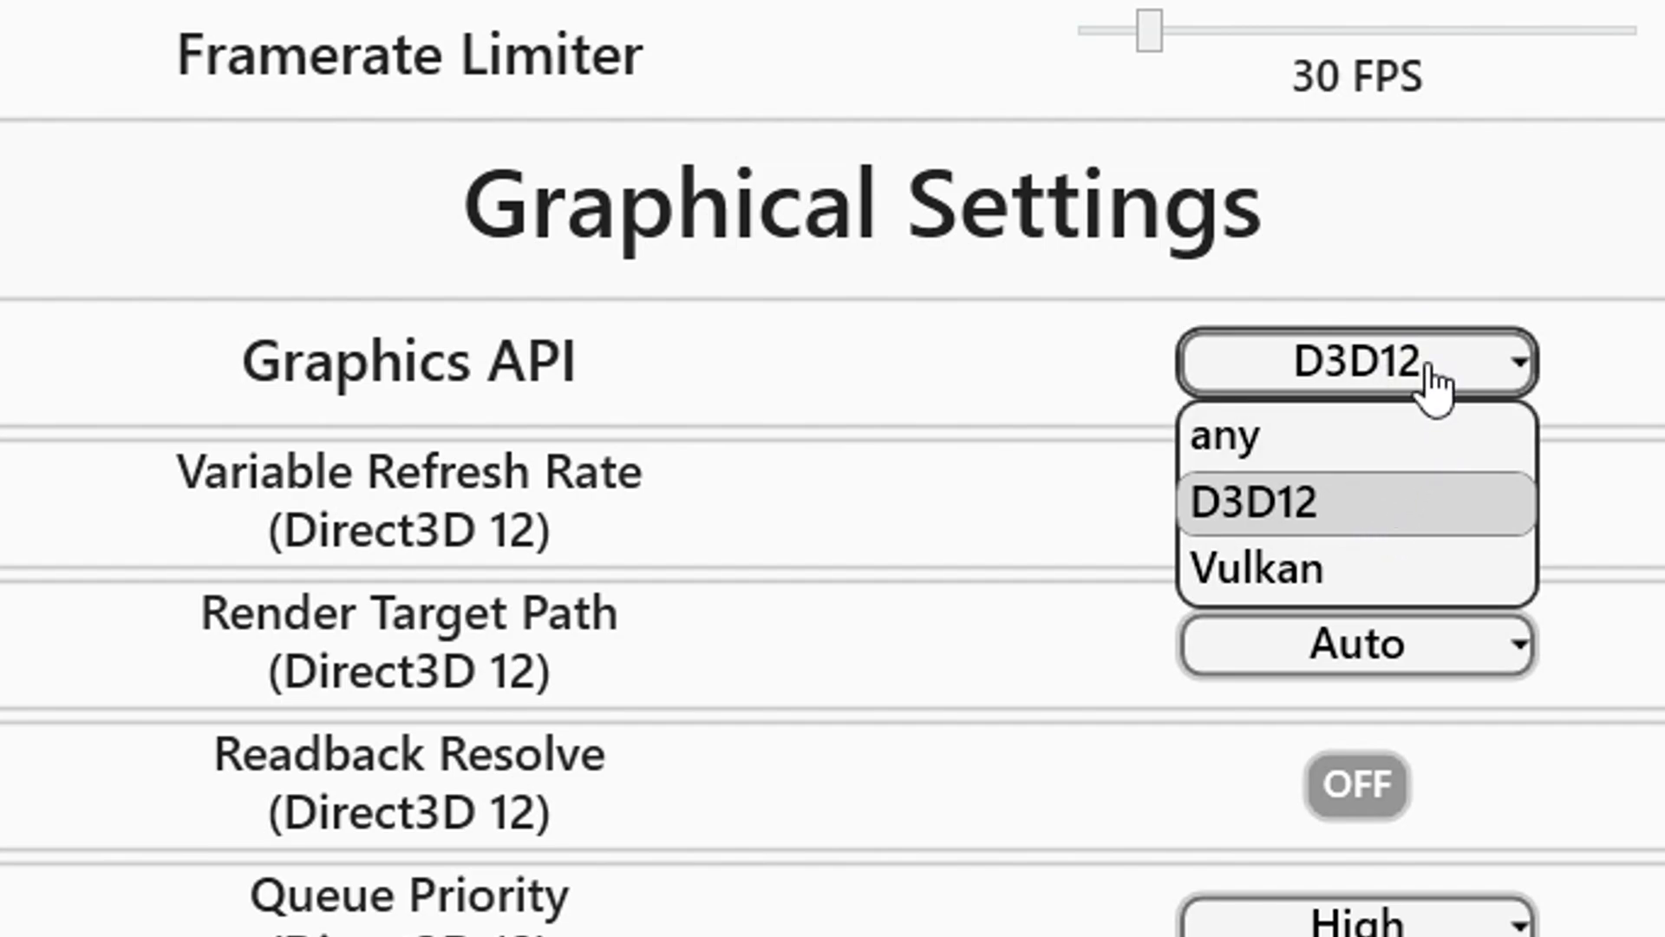
{"action": "left_click", "coordinate": [1427, 372]}
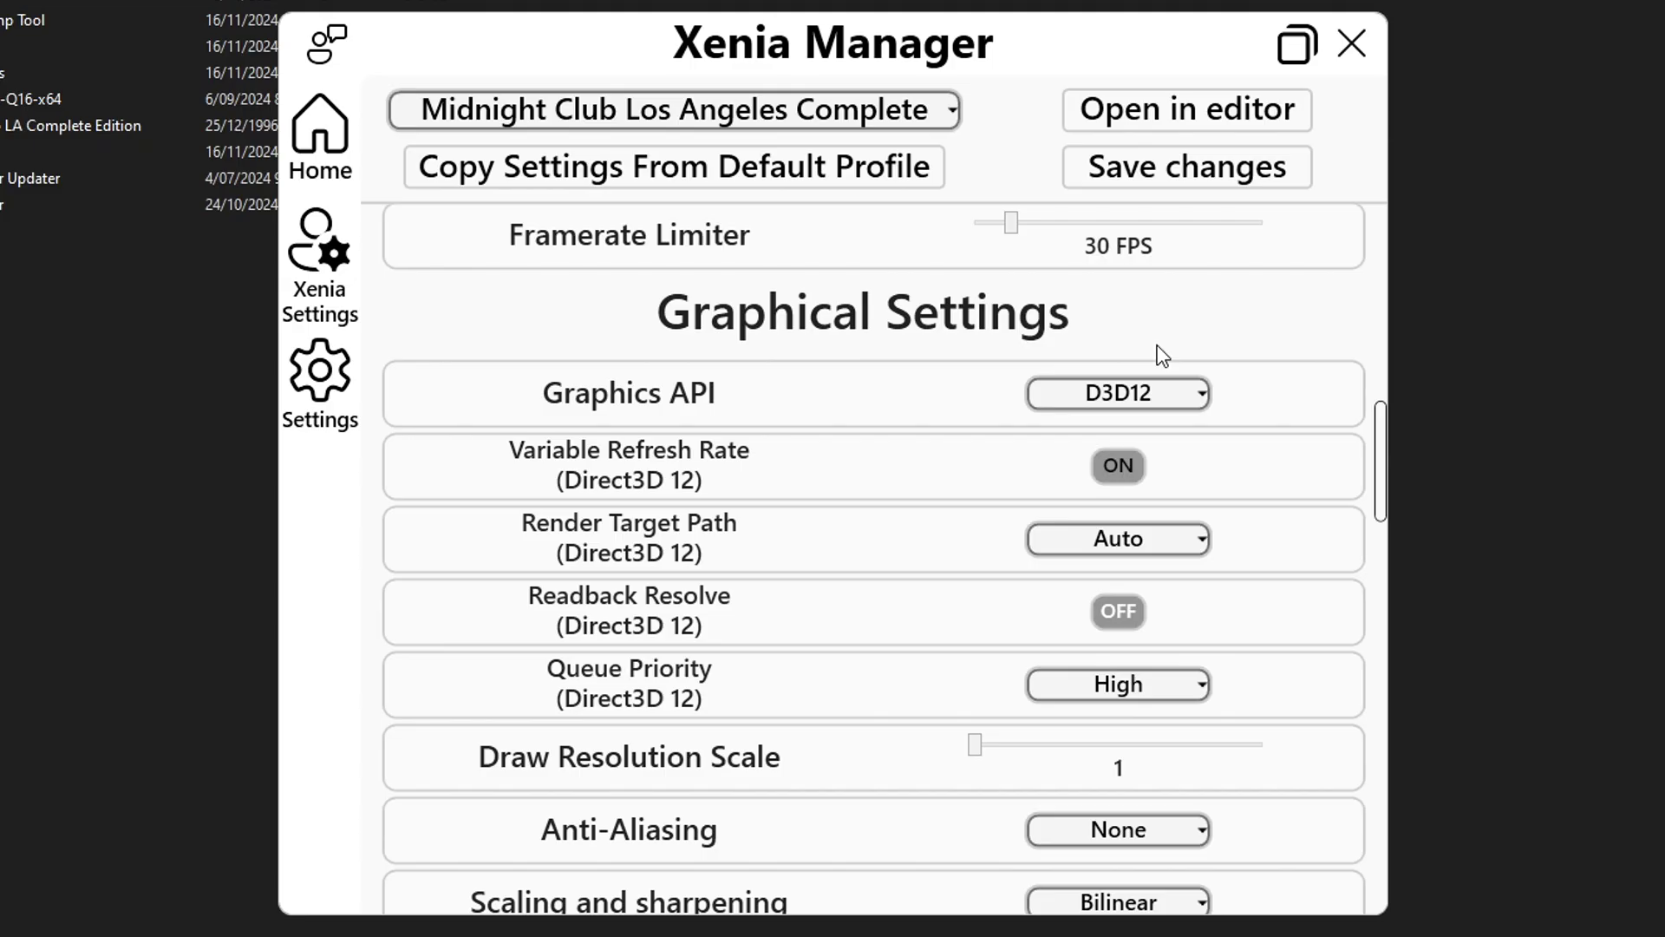
{"action": "left_click", "coordinate": [1133, 402]}
{"action": "left_click", "coordinate": [1133, 403]}
Set the Direct3D 12 Render Target Path to RTV.
{"action": "left_click", "coordinate": [1114, 551]}
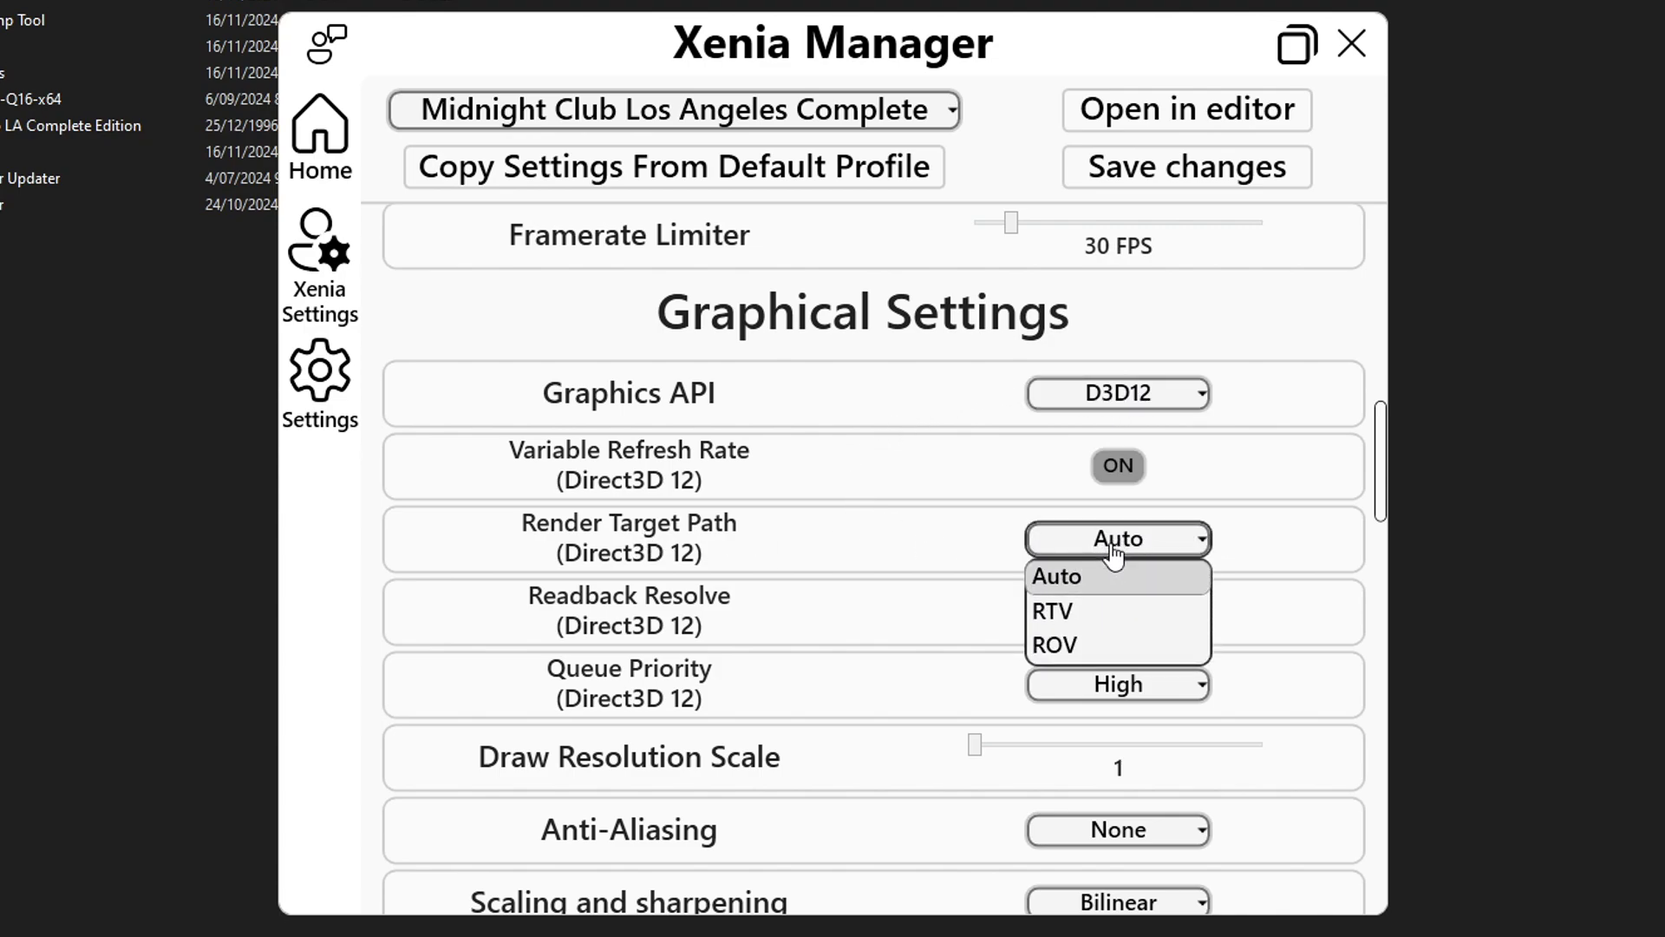
{"action": "left_click", "coordinate": [1073, 617]}
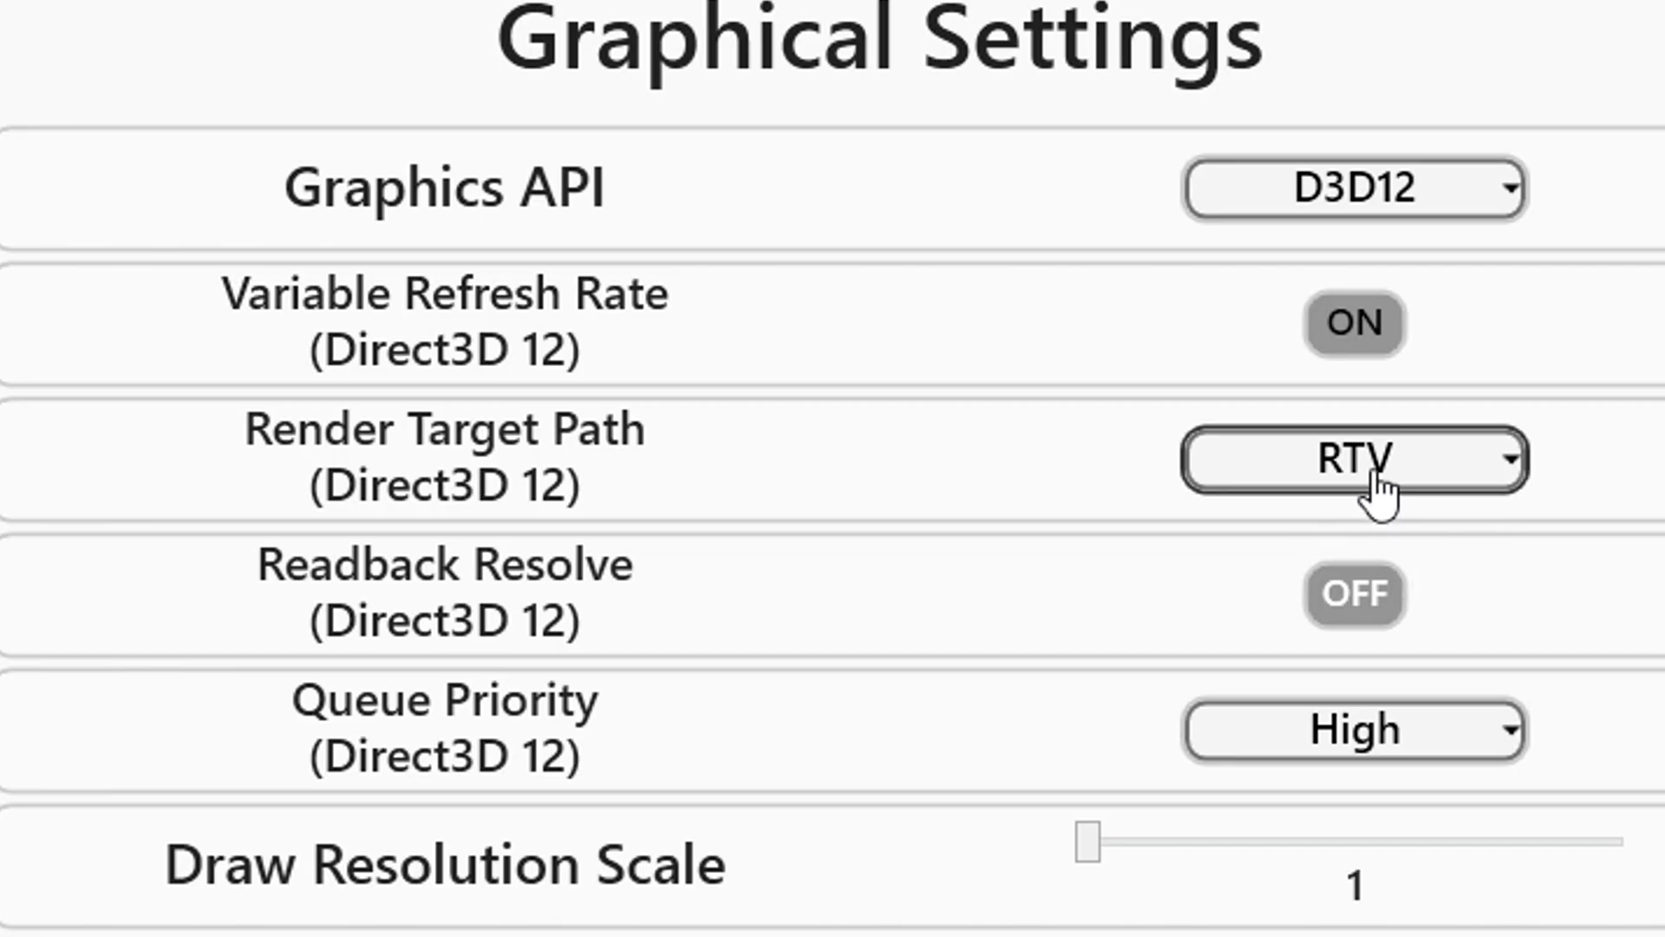
{"action": "left_click", "coordinate": [1126, 548]}
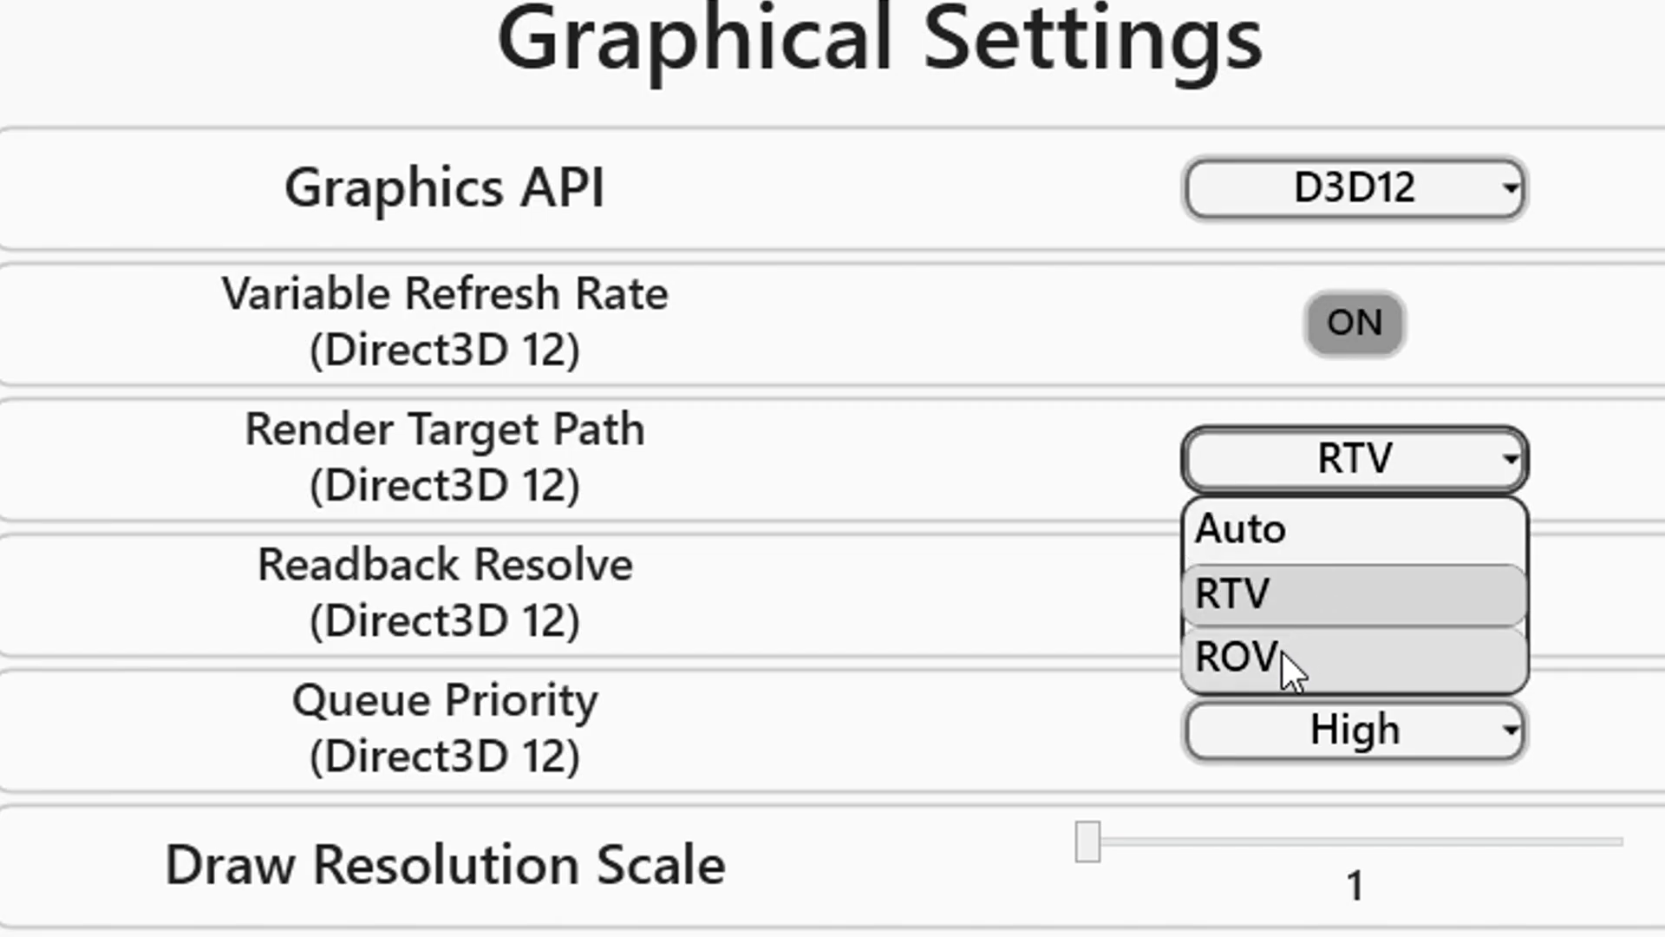
{"action": "left_click", "coordinate": [1335, 608]}
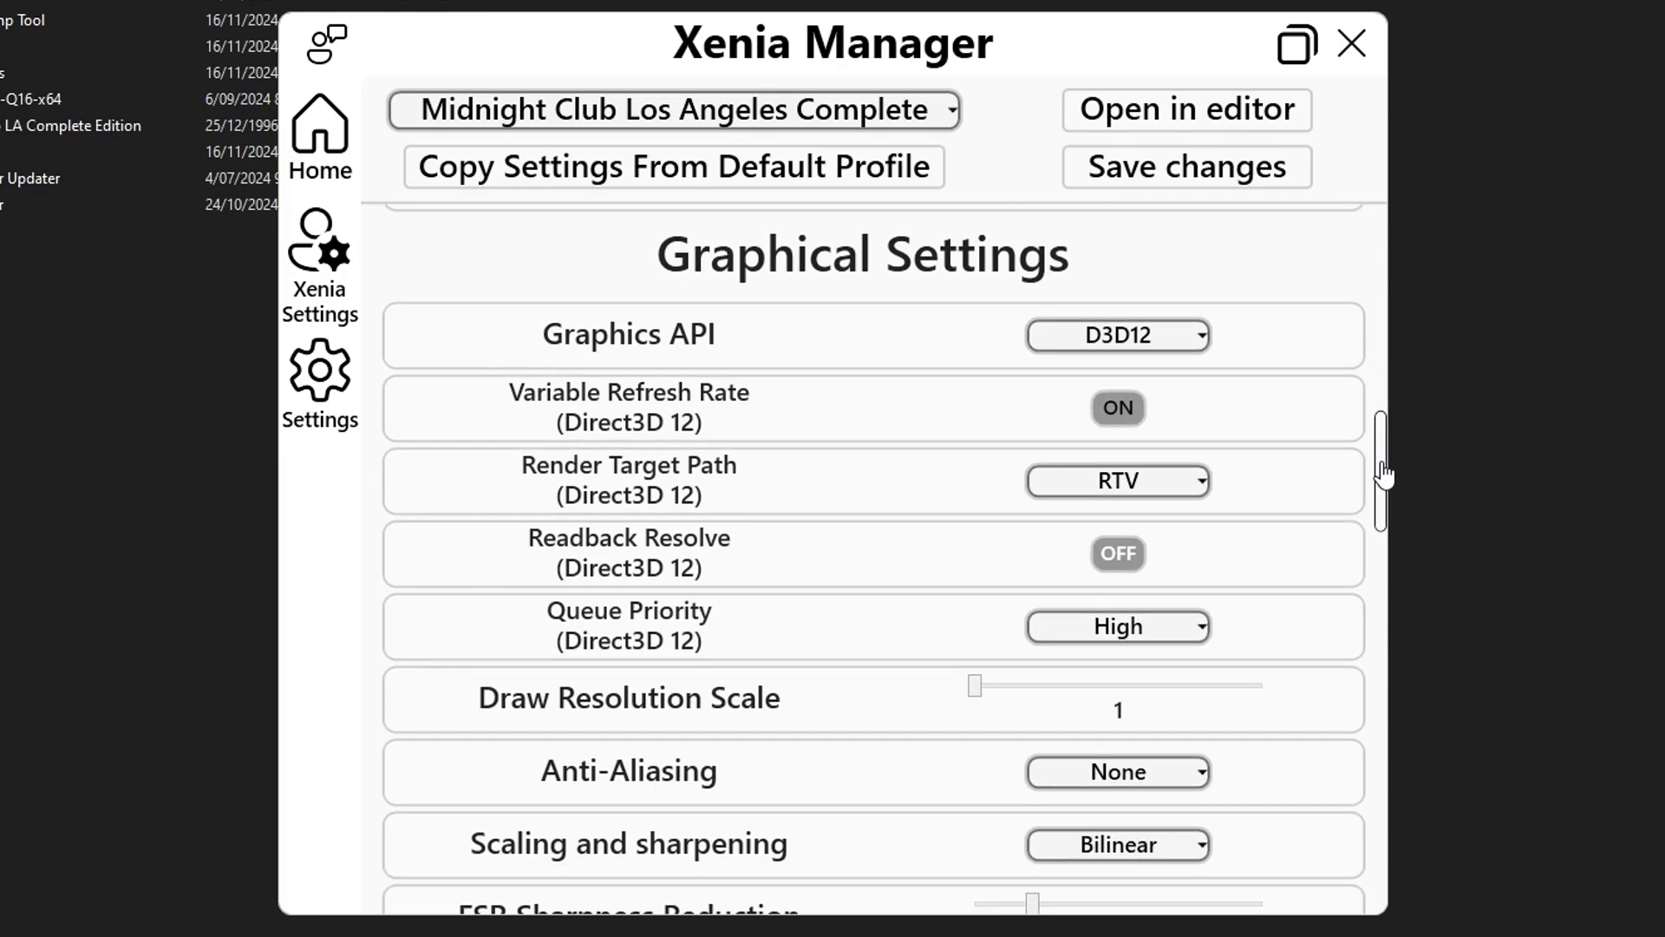
{"action": "scroll", "coordinate": [1015, 551], "scroll_direction": "down", "scroll_amount": 2}
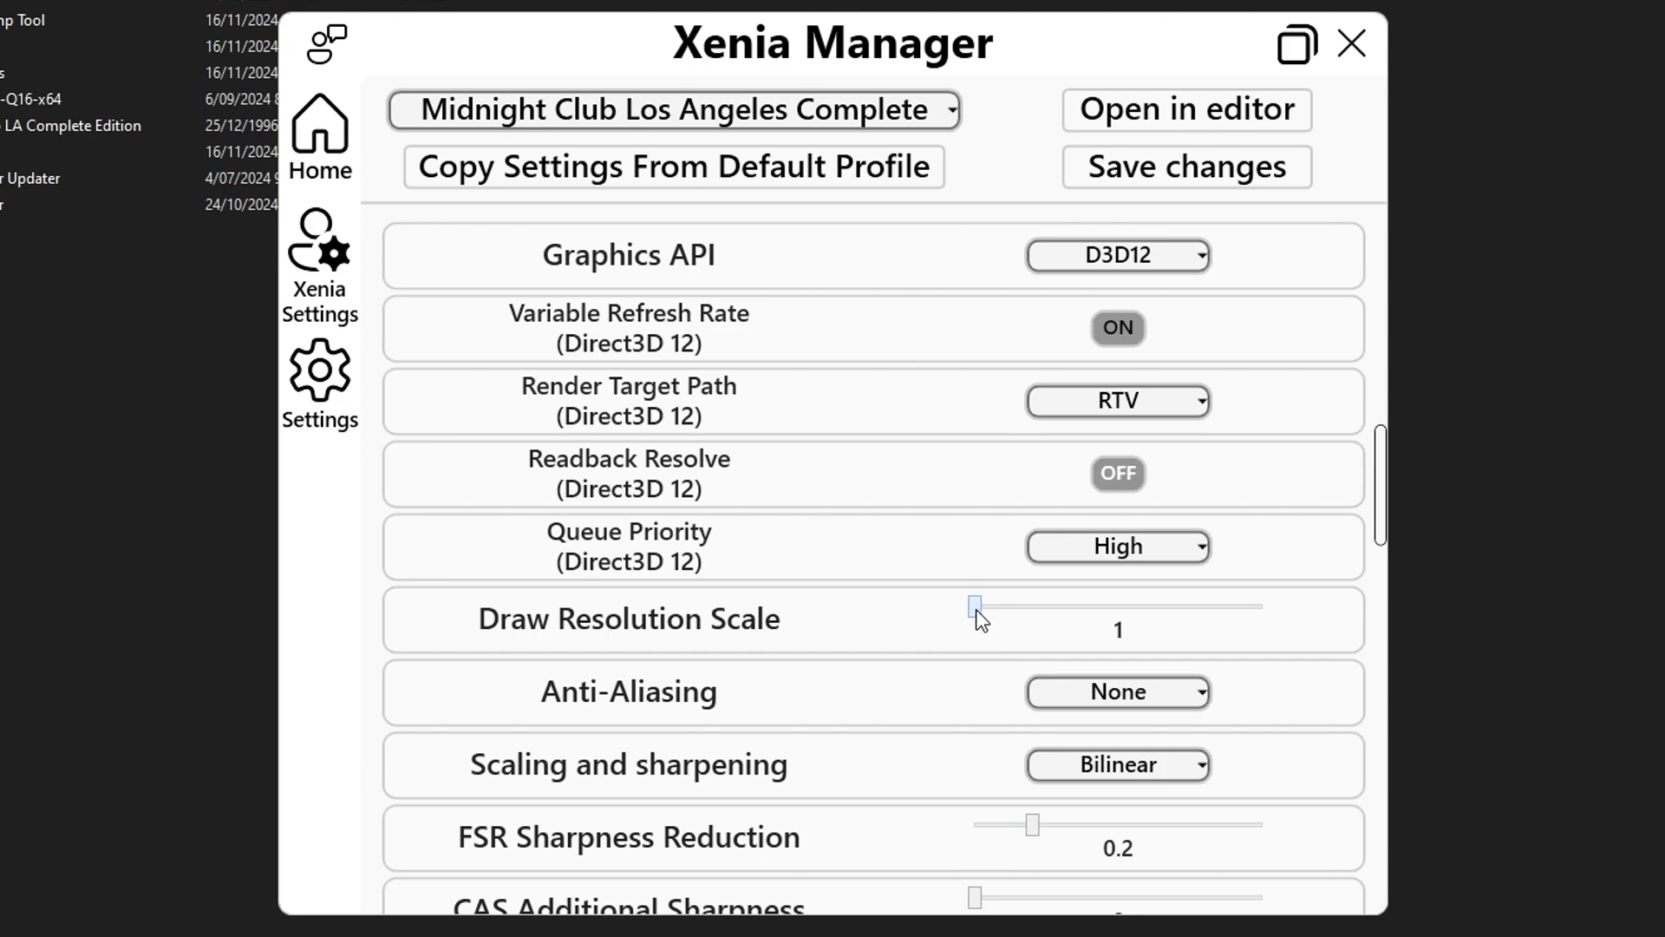
{"action": "left_click_drag", "start_coordinate": [976, 609], "coordinate": [1006, 618]}
{"action": "left_click_drag", "start_coordinate": [1027, 613], "coordinate": [997, 612]}
{"action": "left_click_drag", "start_coordinate": [977, 611], "coordinate": [1020, 624]}
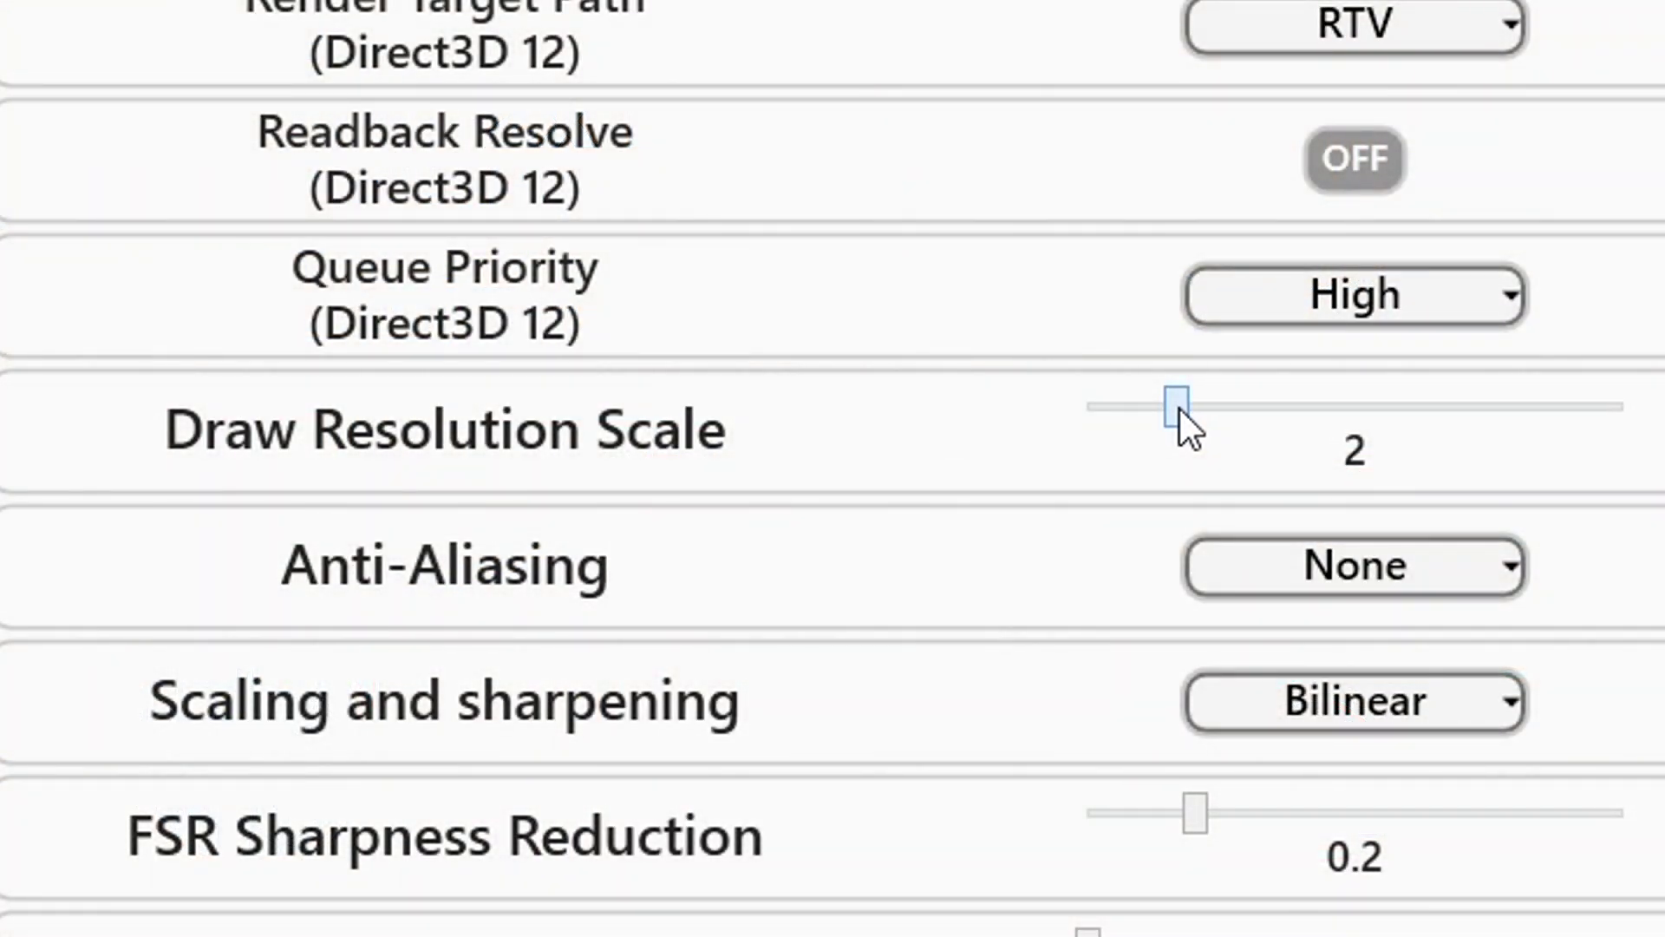
{"action": "left_click_drag", "start_coordinate": [1179, 409], "coordinate": [1111, 421]}
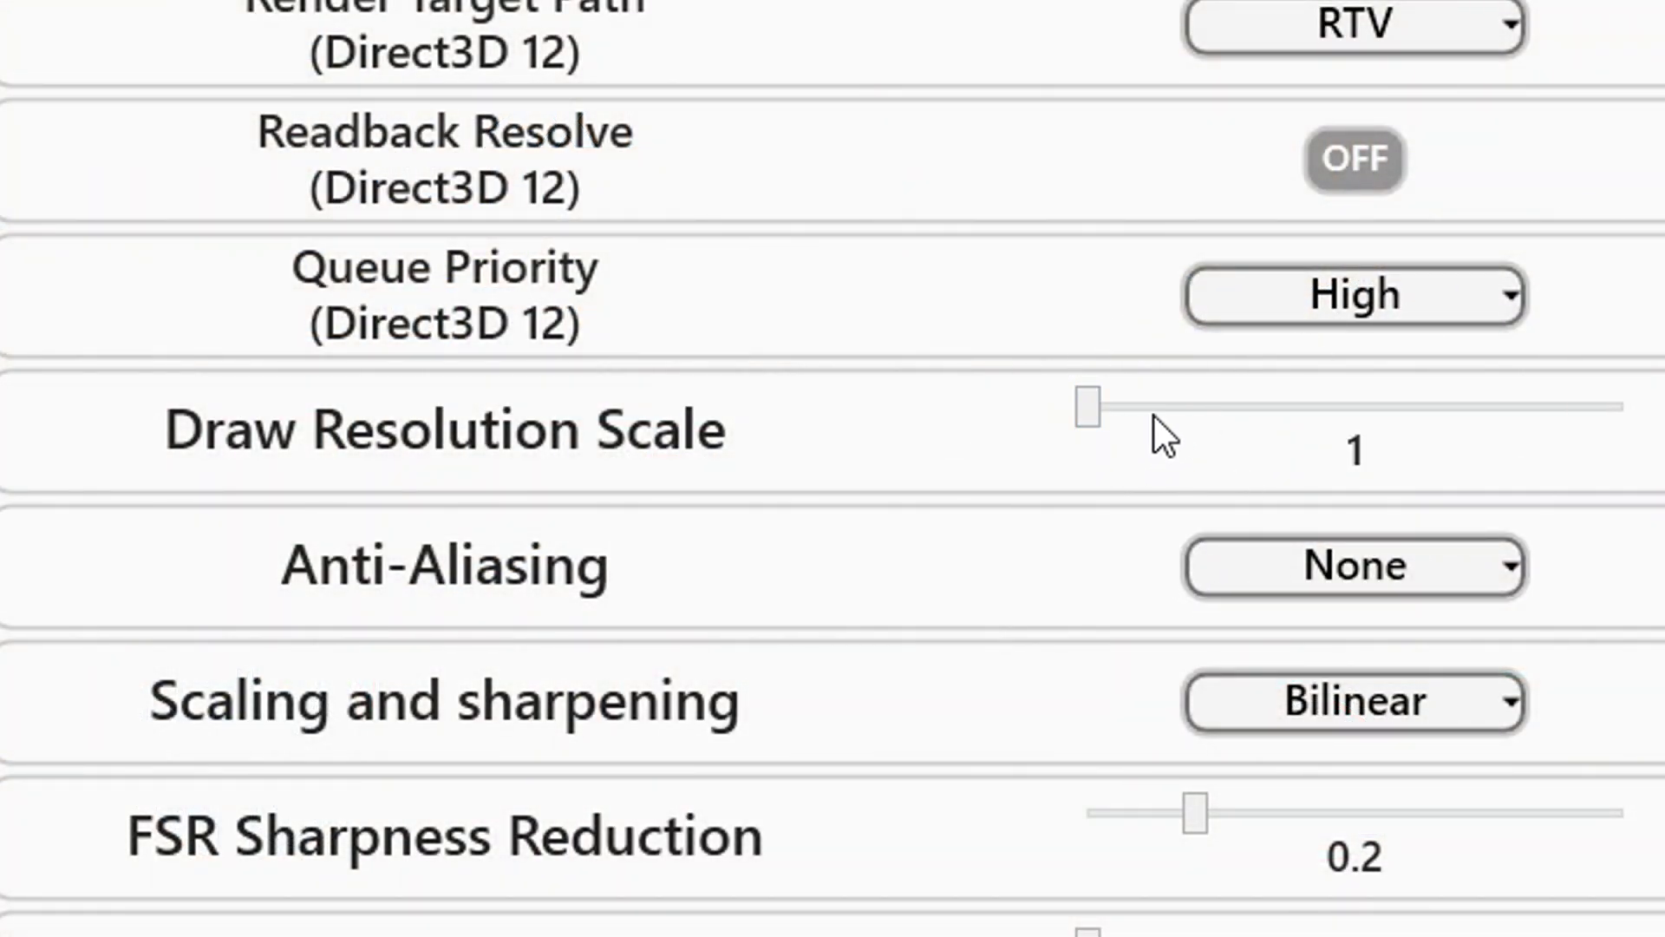
Set Scaling and sharpening to AMD FSR and raise FSR Sharpness Reduction to 1.
{"action": "left_click_drag", "start_coordinate": [1383, 451], "coordinate": [1385, 514]}
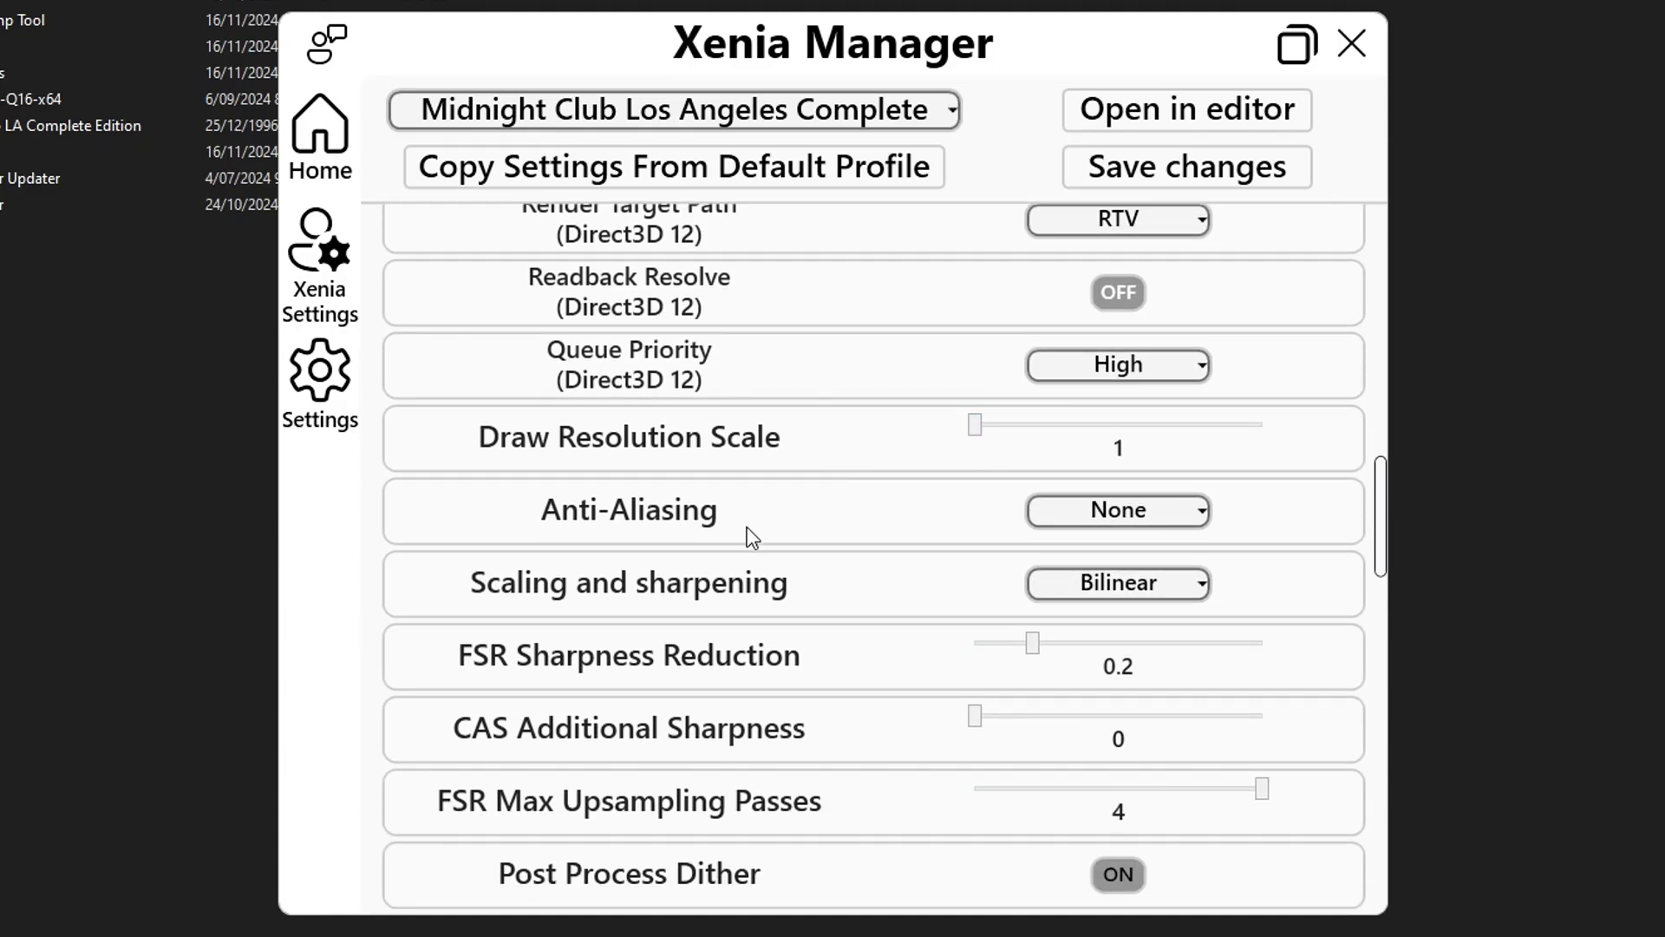
{"action": "left_click", "coordinate": [1123, 590]}
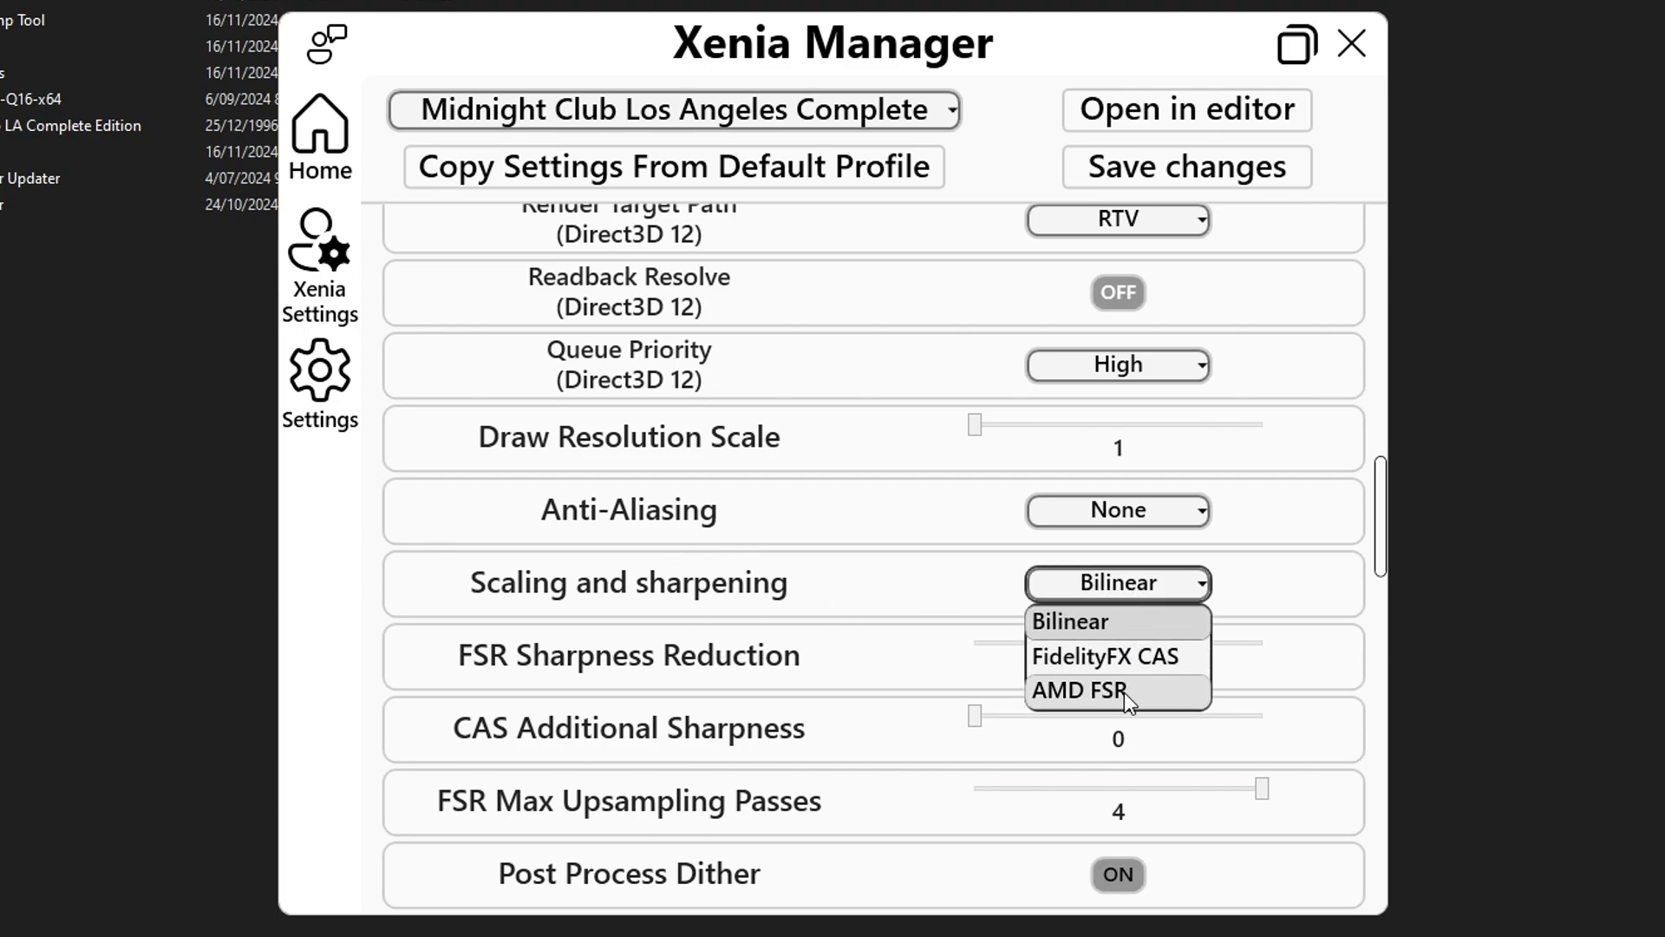
{"action": "left_click", "coordinate": [1126, 692]}
{"action": "scroll", "coordinate": [1383, 518], "scroll_direction": "down", "scroll_amount": 1}
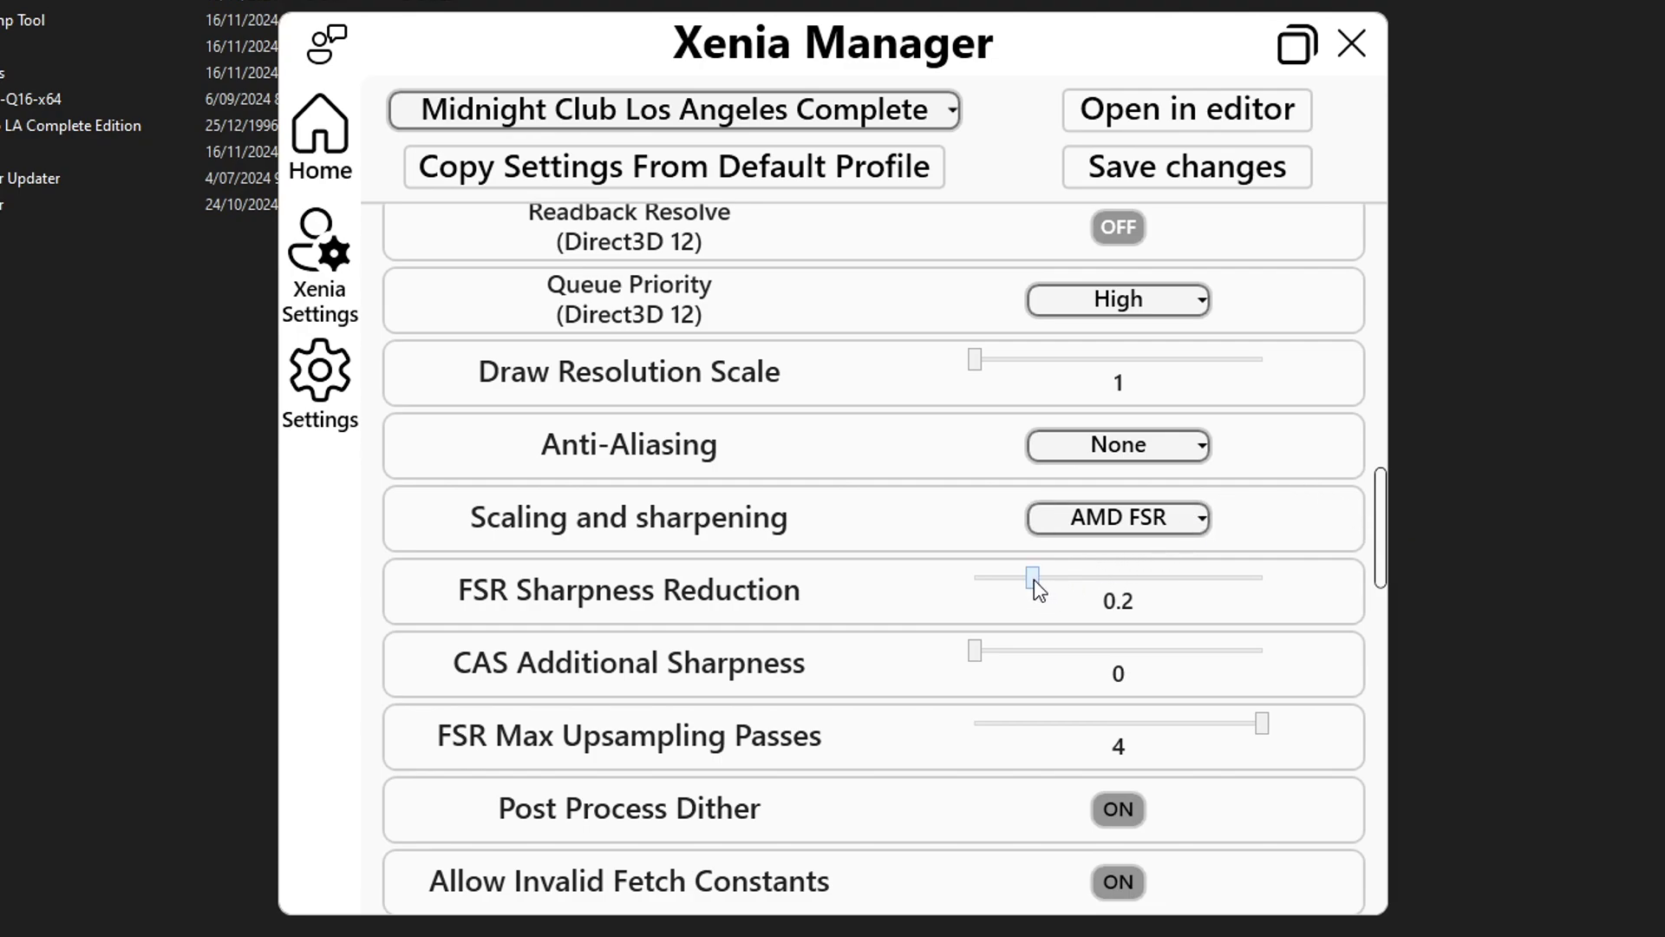
{"action": "left_click_drag", "start_coordinate": [1034, 579], "coordinate": [1292, 599]}
{"action": "left_click_drag", "start_coordinate": [1265, 579], "coordinate": [1298, 592]}
Set Anti-Aliasing to FXAA in the graphical settings.
{"action": "left_click_drag", "start_coordinate": [1385, 523], "coordinate": [1379, 583]}
{"action": "scroll", "coordinate": [1324, 450], "scroll_direction": "up", "scroll_amount": 3}
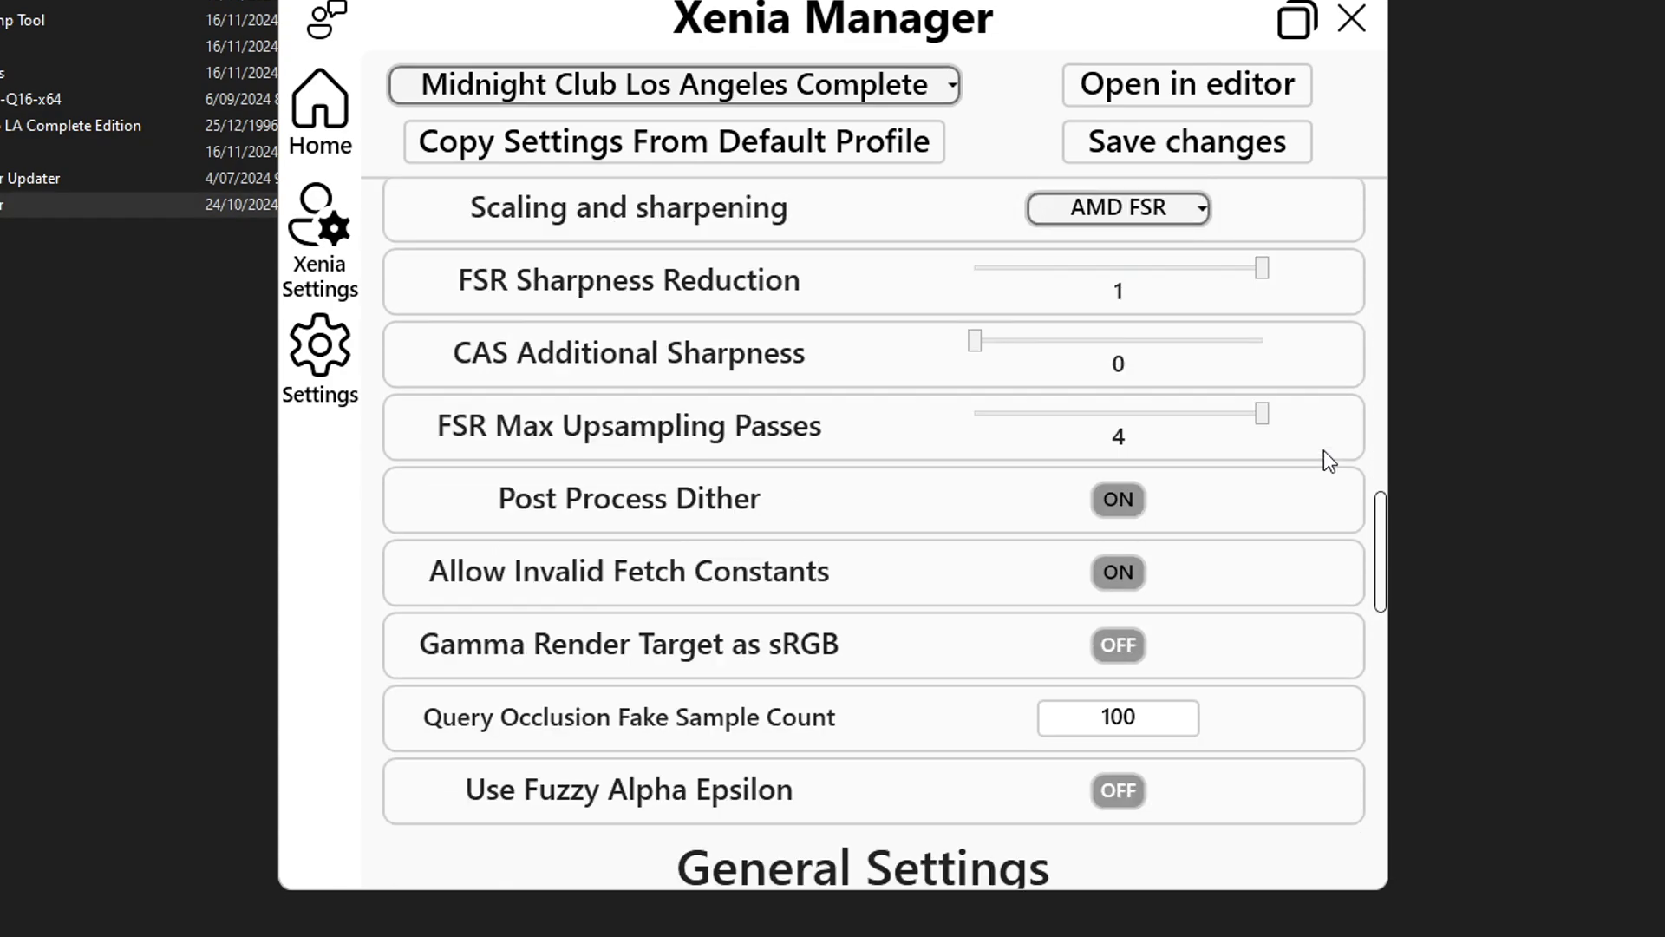
{"action": "scroll", "coordinate": [1238, 477], "scroll_direction": "up", "scroll_amount": 2}
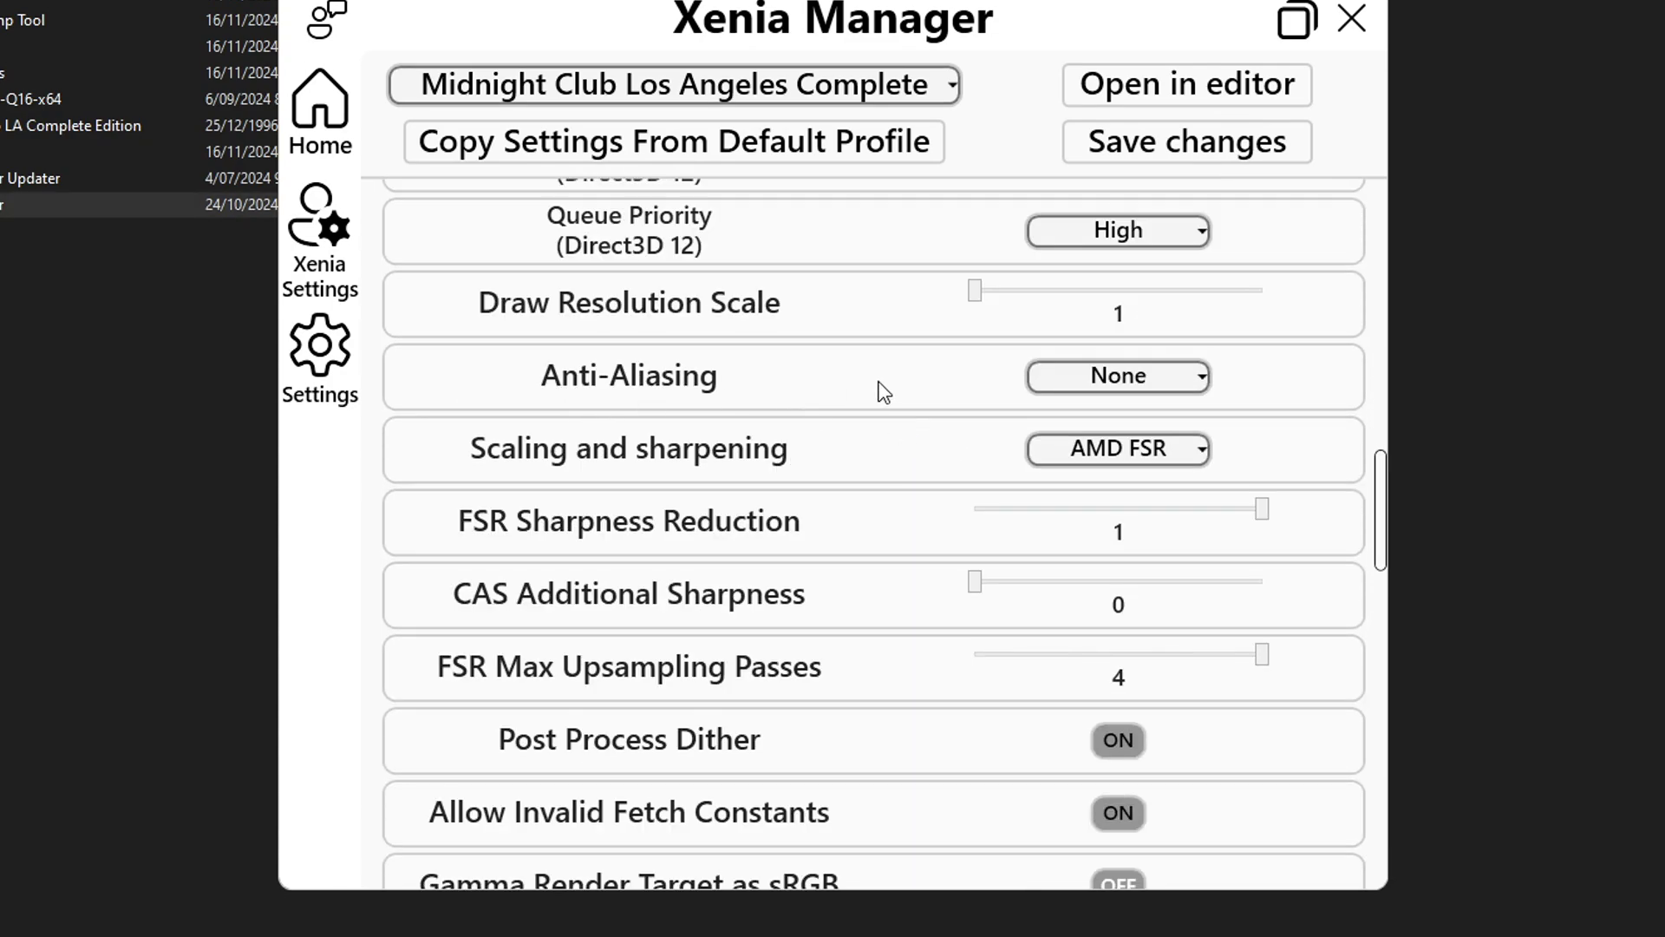
{"action": "left_click", "coordinate": [1114, 380]}
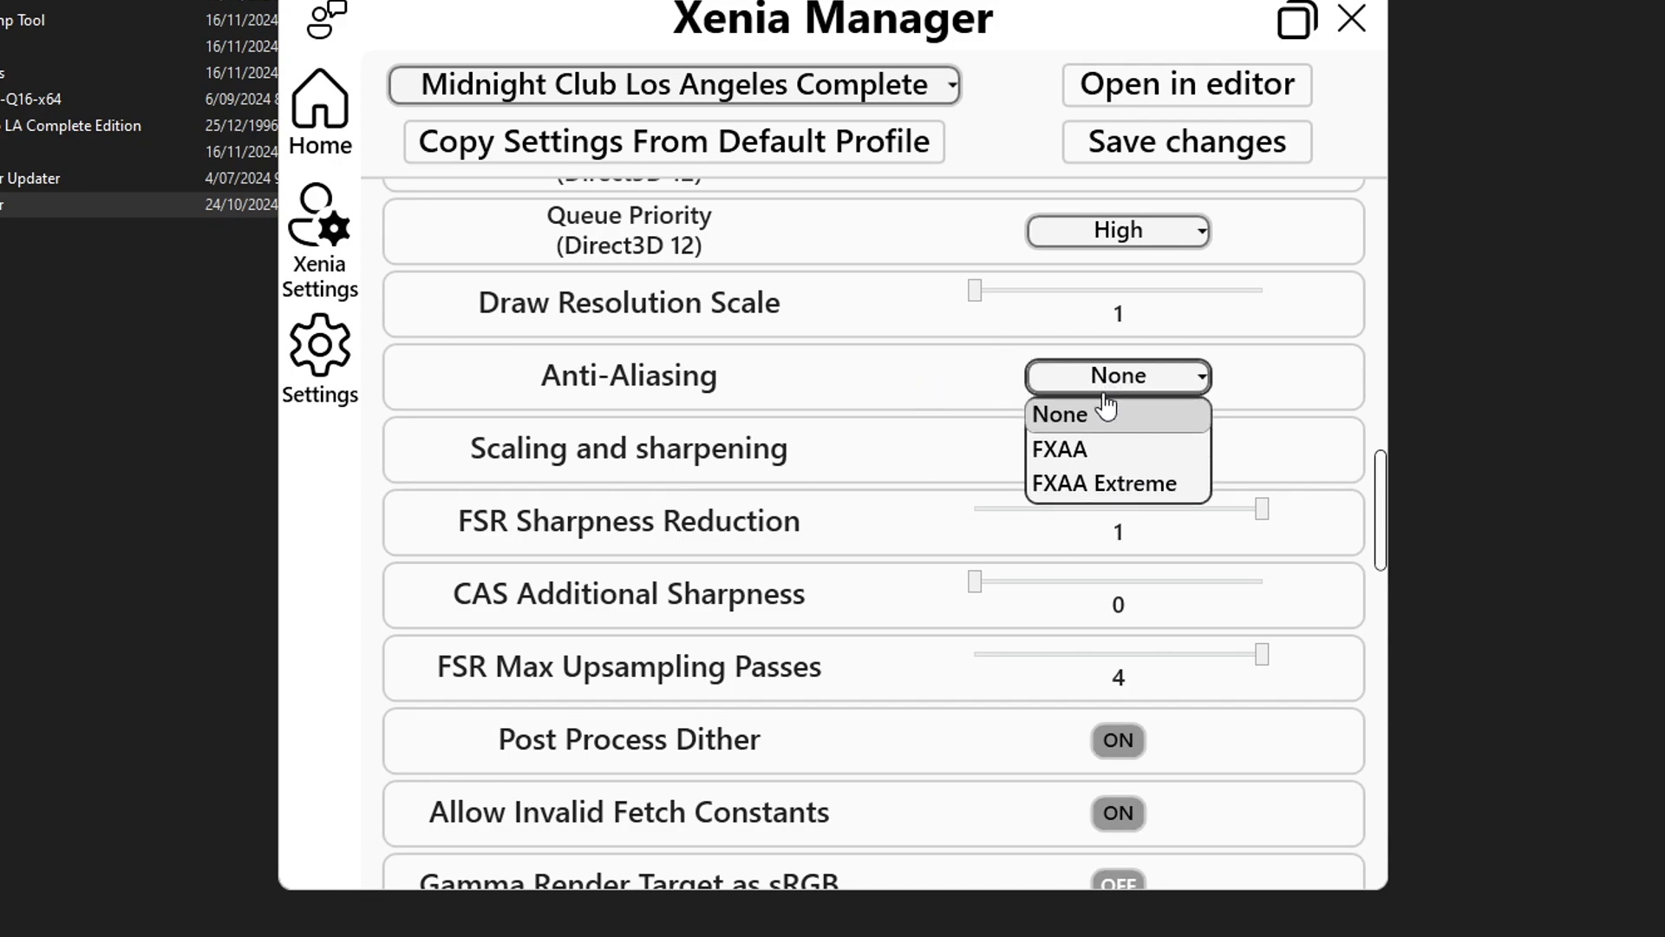
{"action": "left_click", "coordinate": [1101, 453]}
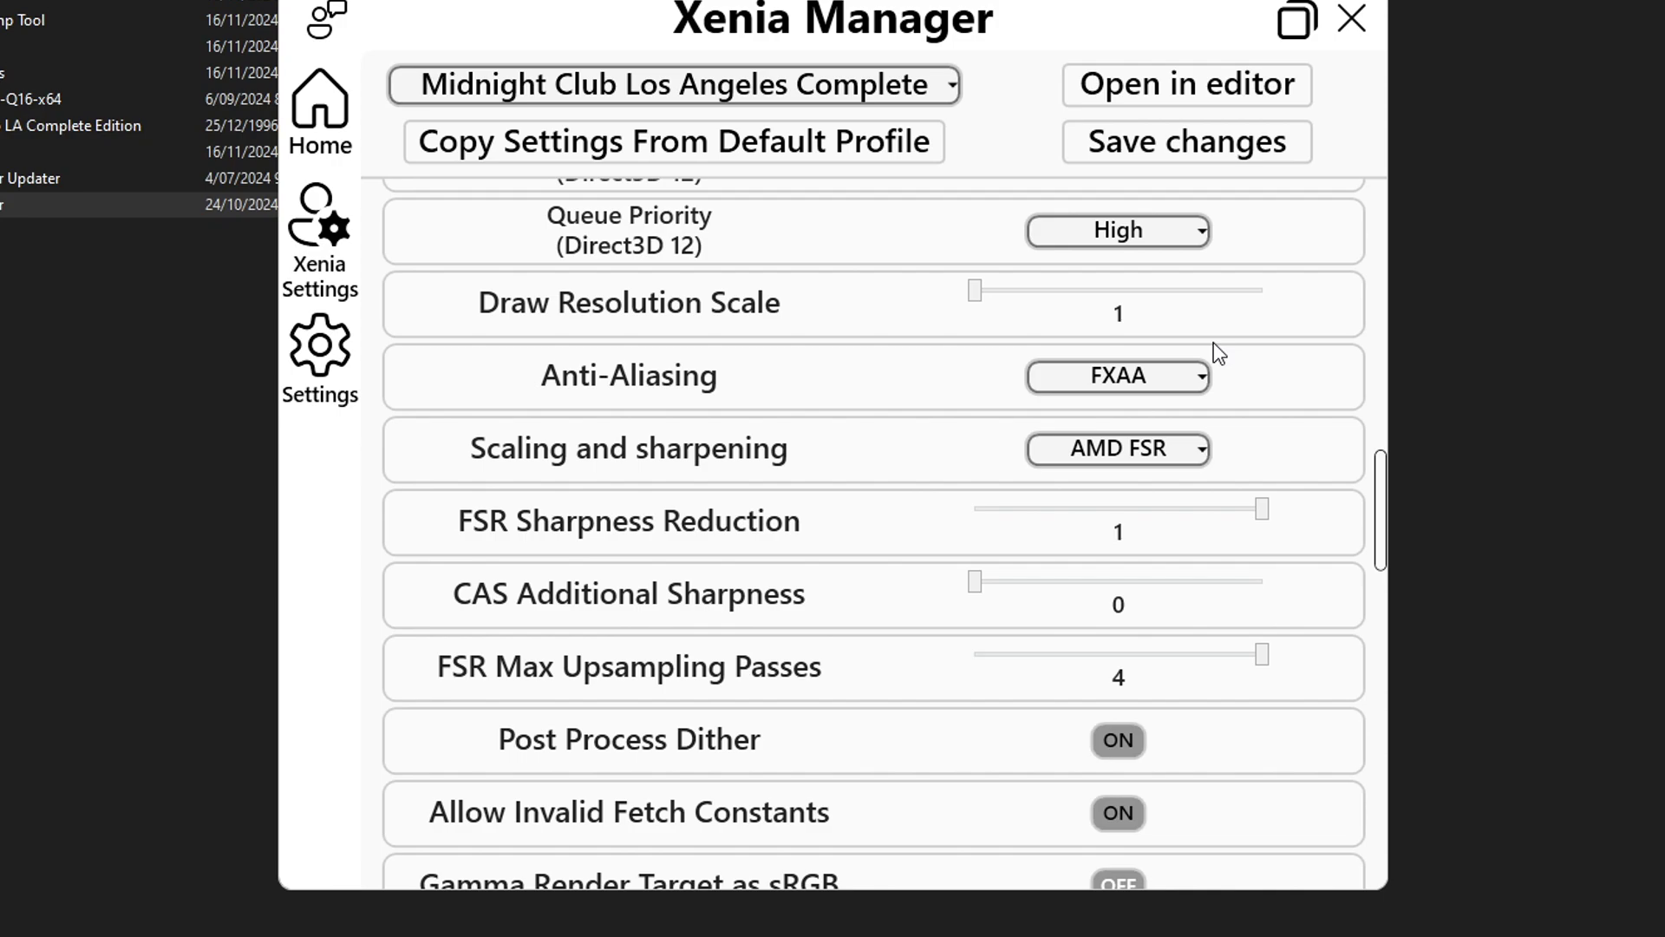
Review the General and User Input settings and save the changes to the Midnight Club Los Angeles Complete profile.
{"action": "scroll", "coordinate": [1218, 351], "scroll_direction": "down", "scroll_amount": 9}
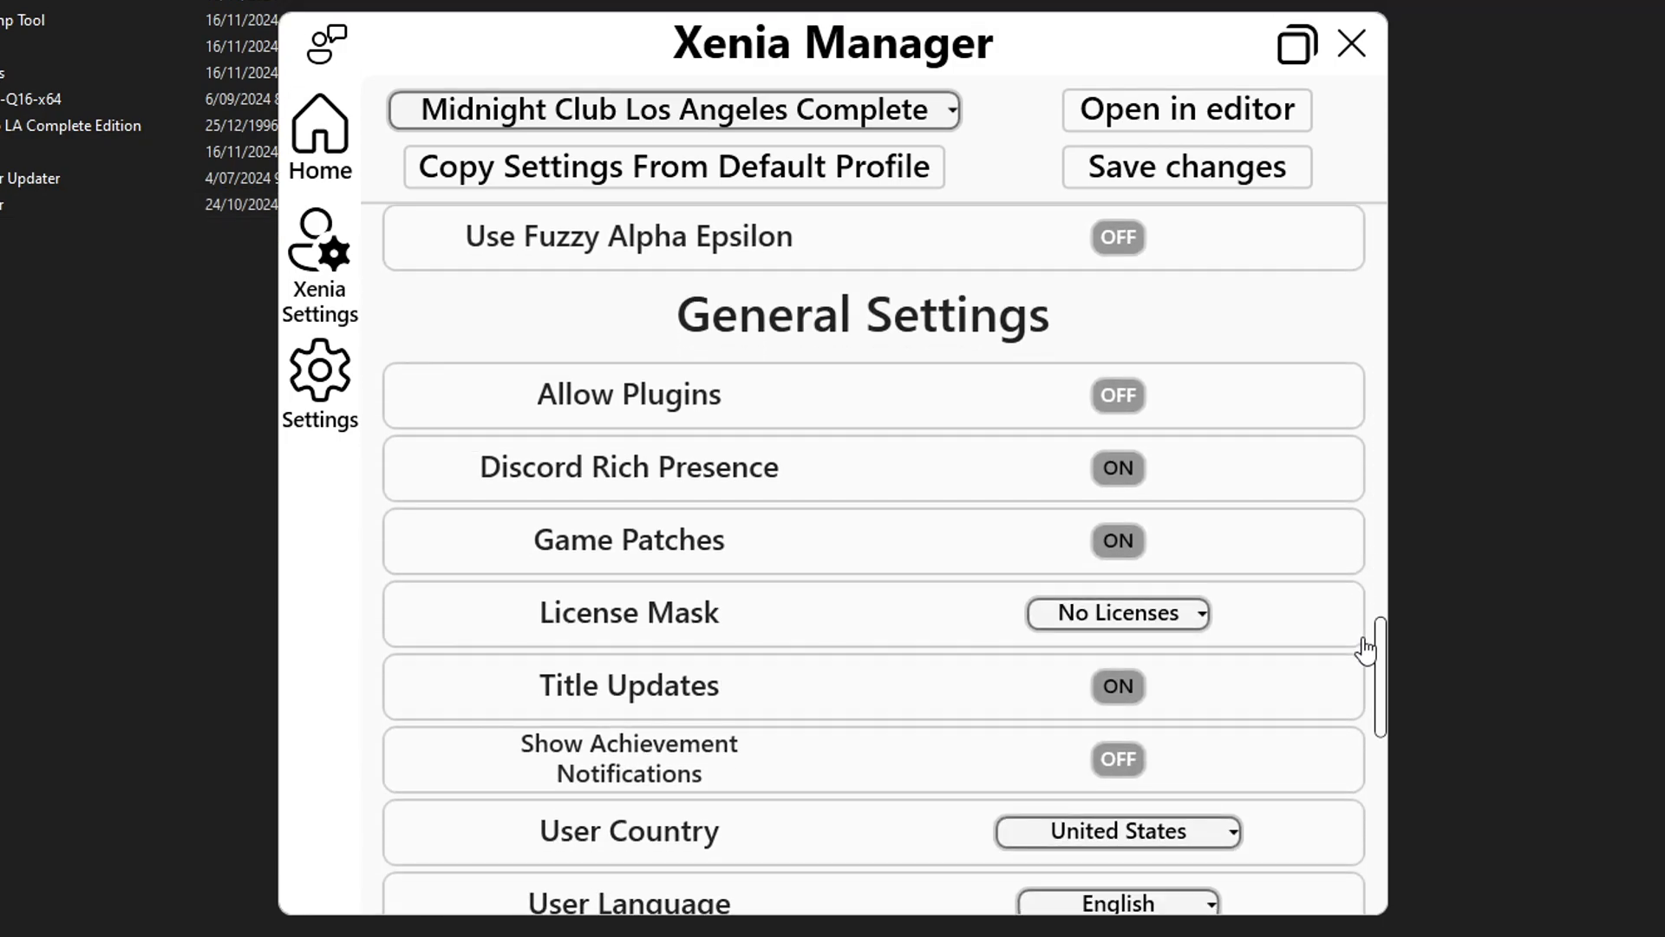
{"action": "scroll", "coordinate": [1365, 649], "scroll_direction": "down", "scroll_amount": 1}
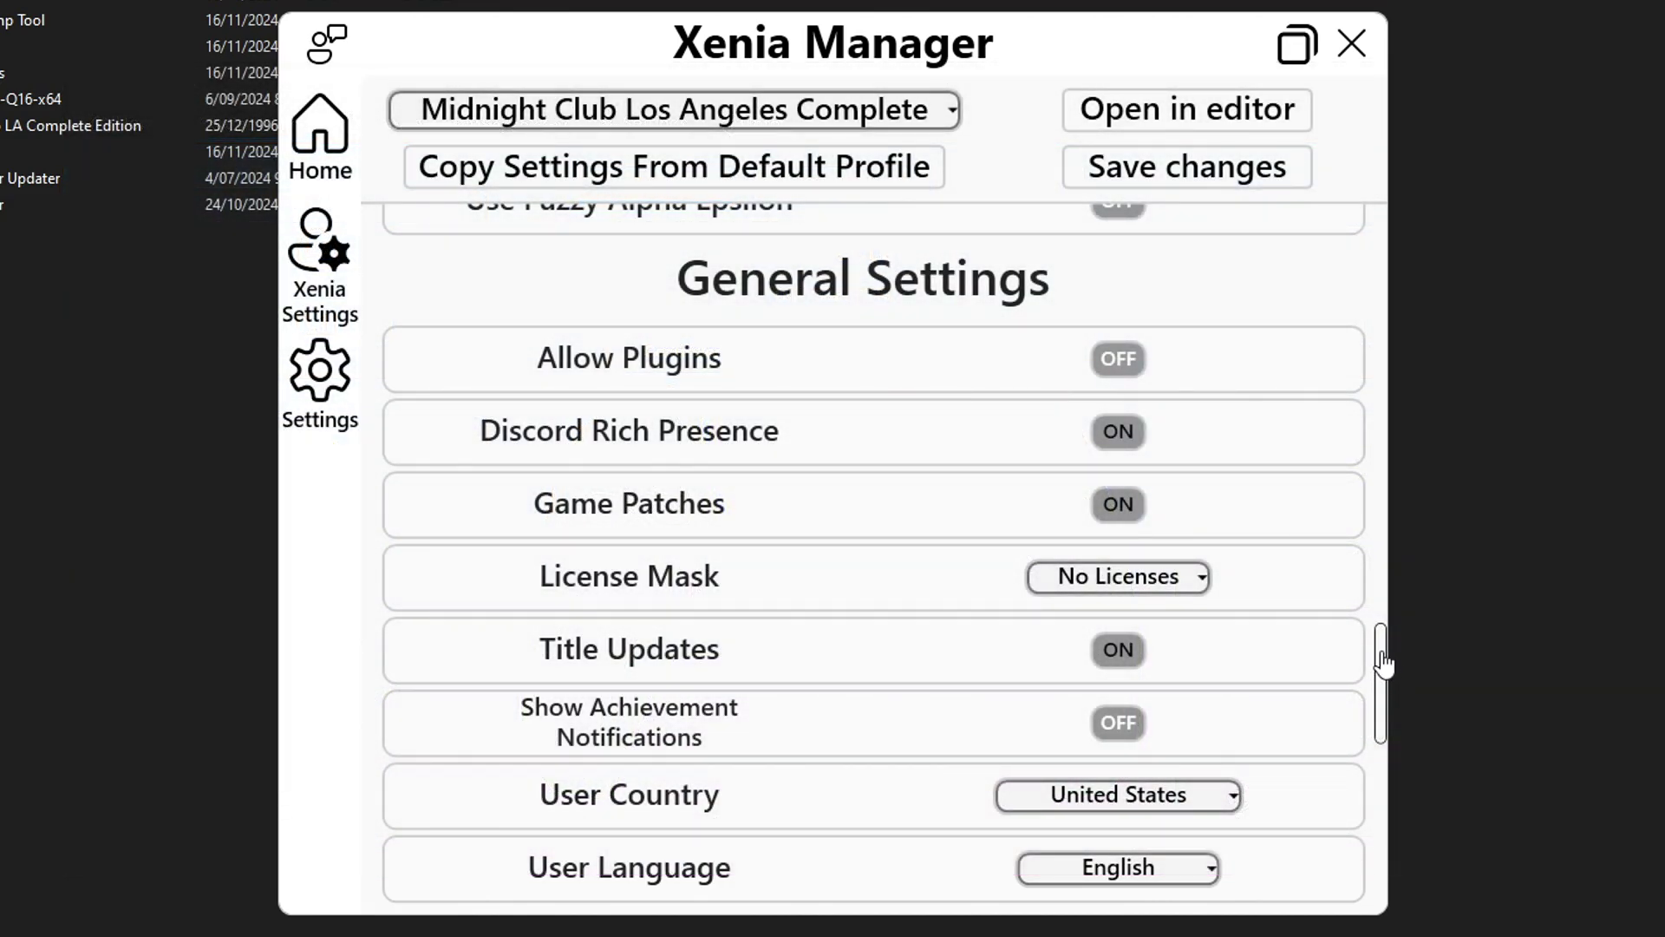
{"action": "mouse_move", "coordinate": [1382, 659]}
{"action": "left_mouse_down"}
{"action": "mouse_move", "coordinate": [1382, 688]}
{"action": "mouse_move", "coordinate": [1383, 662]}
{"action": "left_mouse_up"}
{"action": "left_click_drag", "start_coordinate": [1380, 666], "coordinate": [1387, 727]}
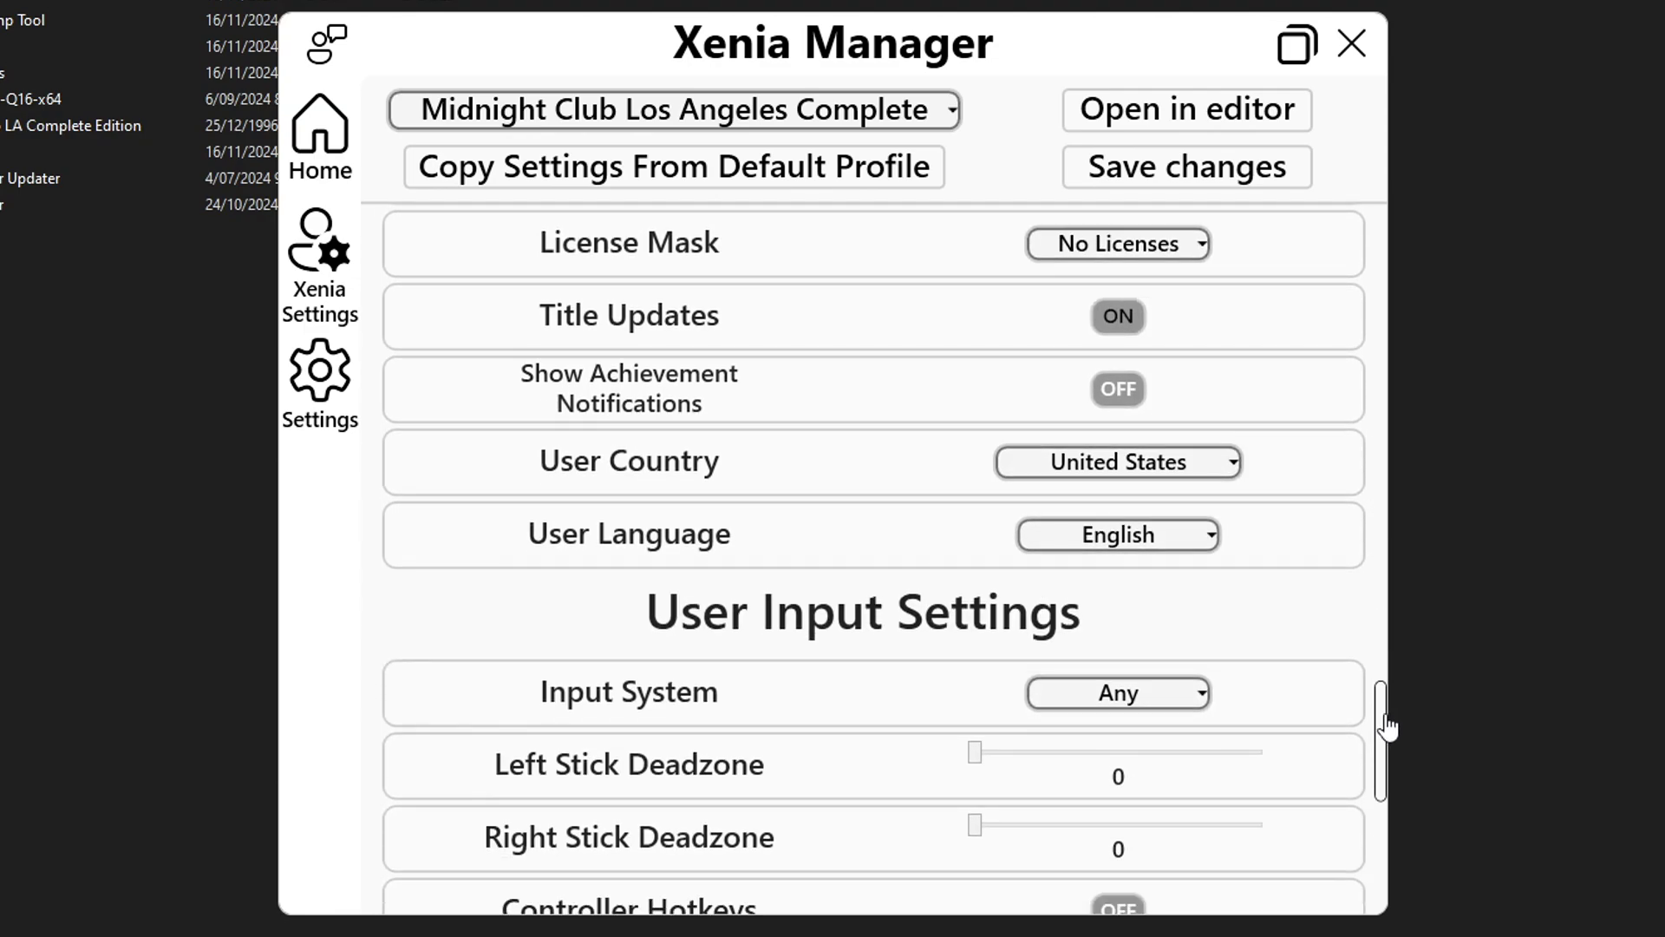
{"action": "left_click", "coordinate": [1198, 186]}
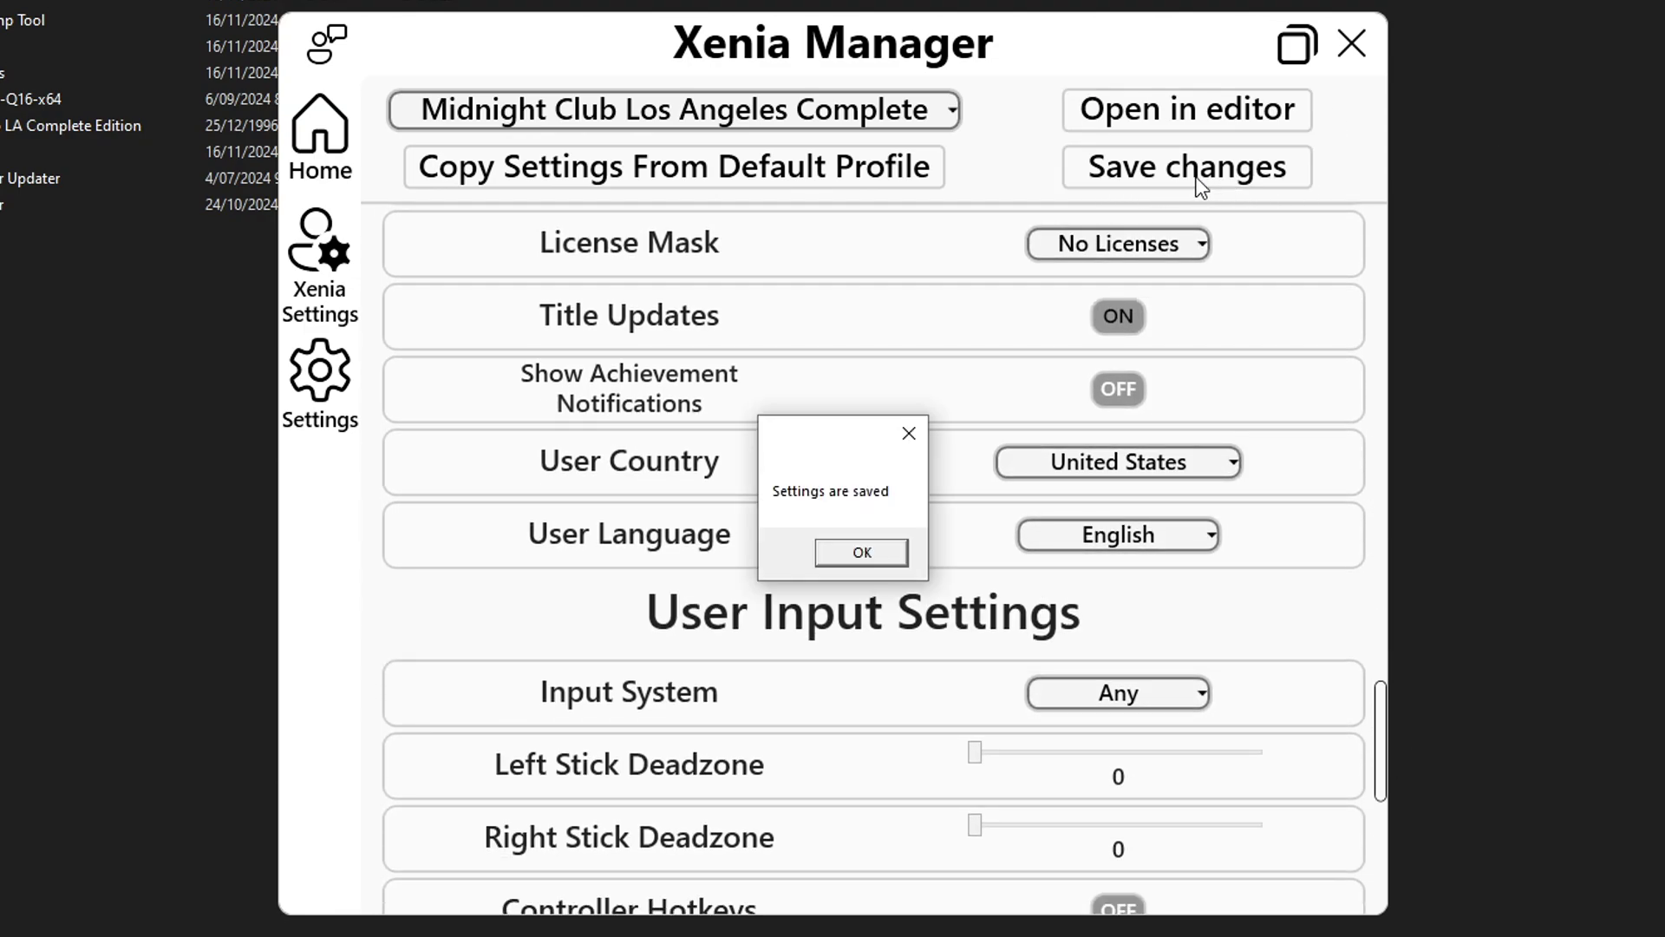
{"action": "left_click", "coordinate": [860, 555]}
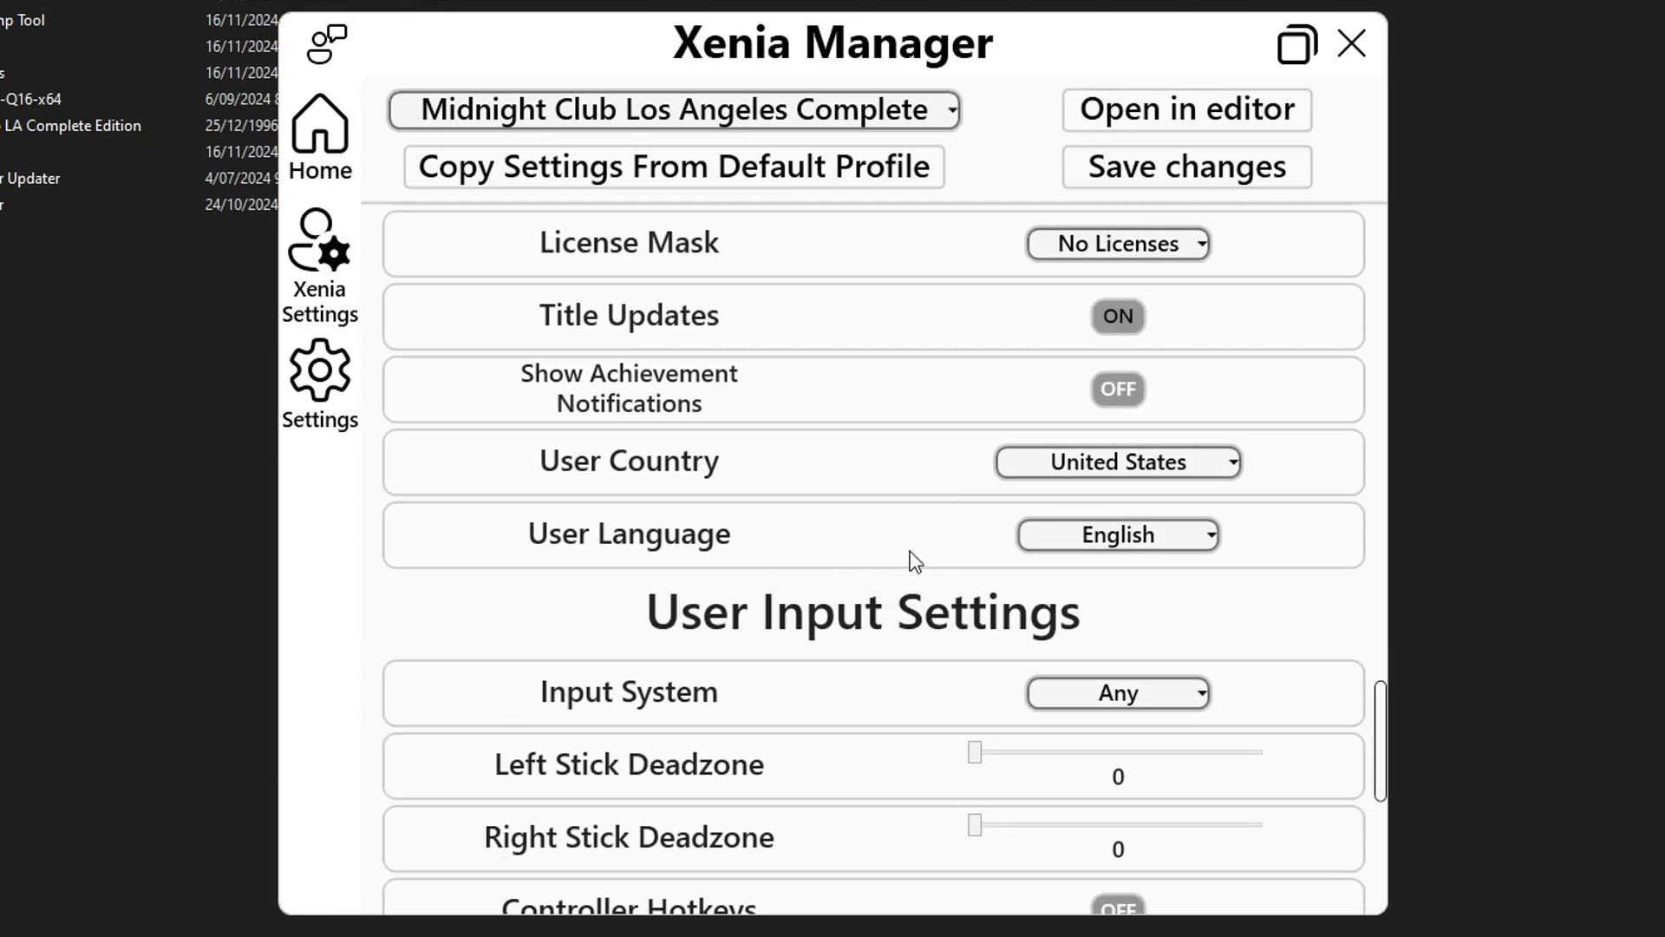
Launch Midnight Club: Los Angeles from the game library and maximize the Xenia Canary window.
{"action": "left_click", "coordinate": [327, 148]}
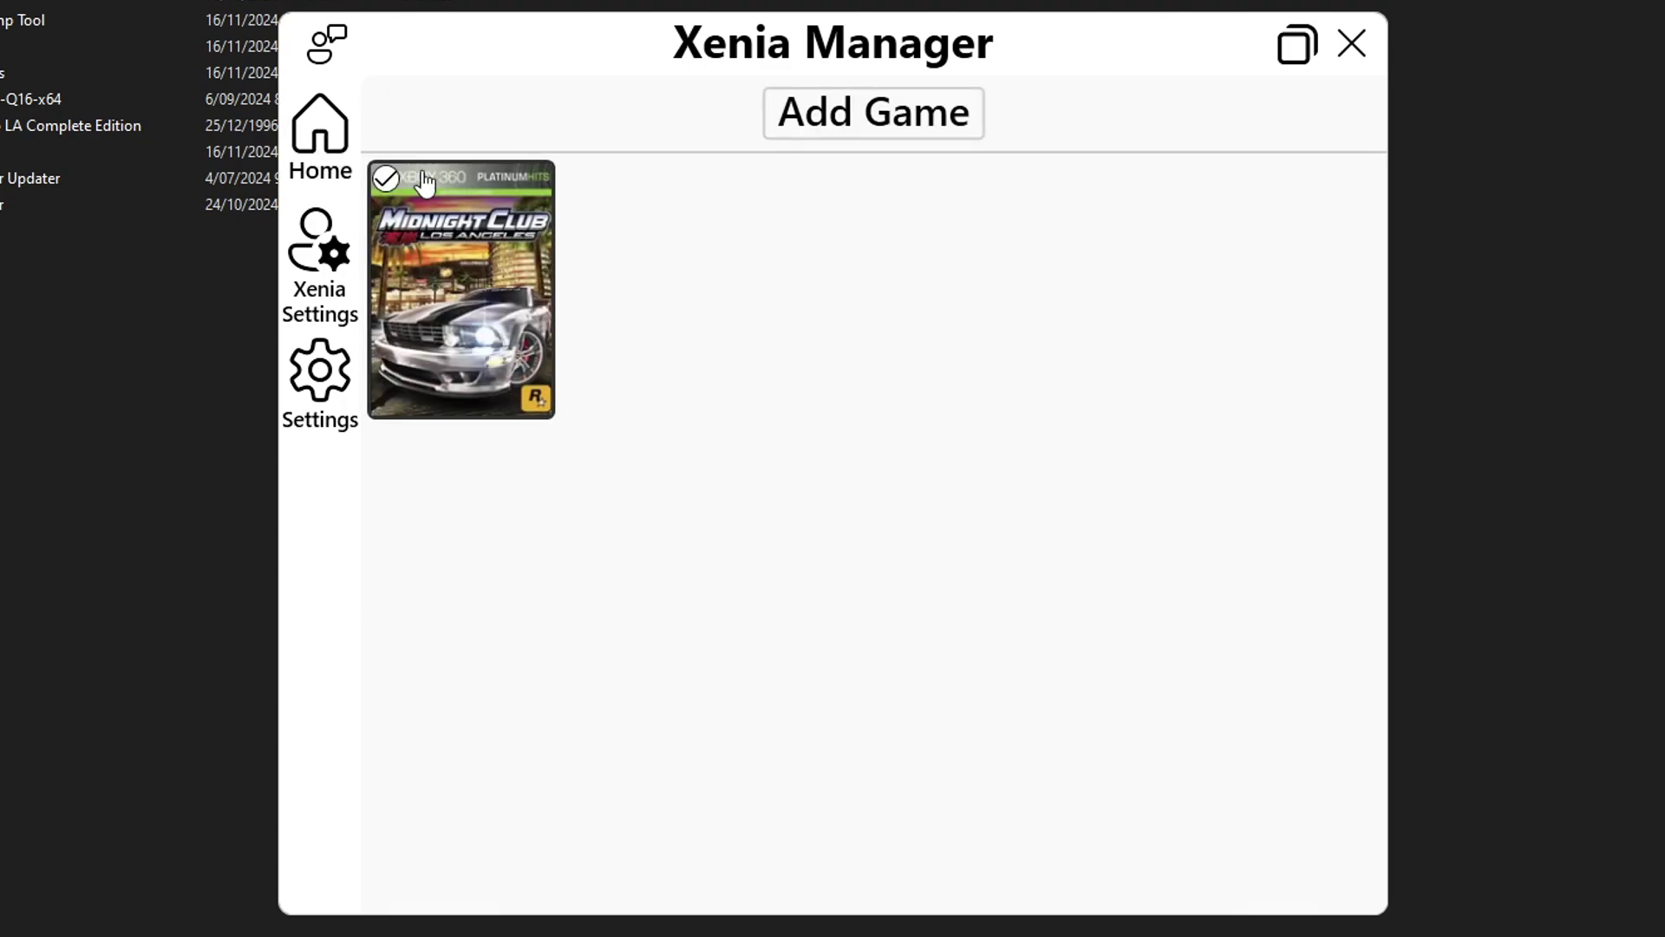
{"action": "left_click", "coordinate": [483, 284]}
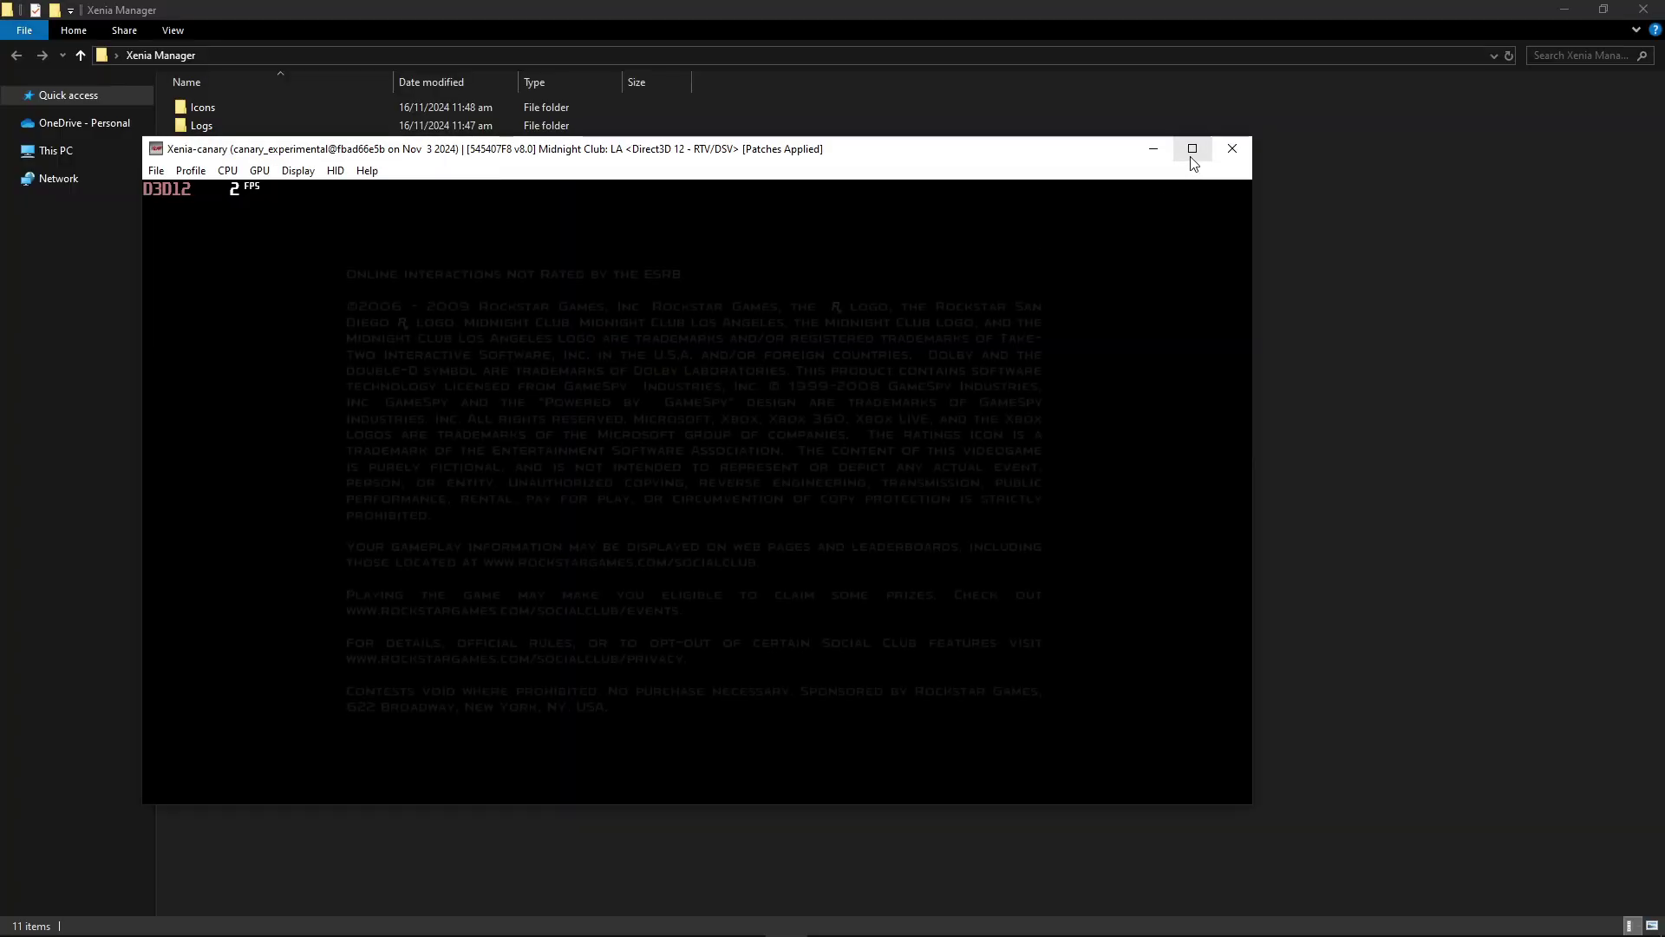
{"action": "left_click", "coordinate": [1192, 154]}
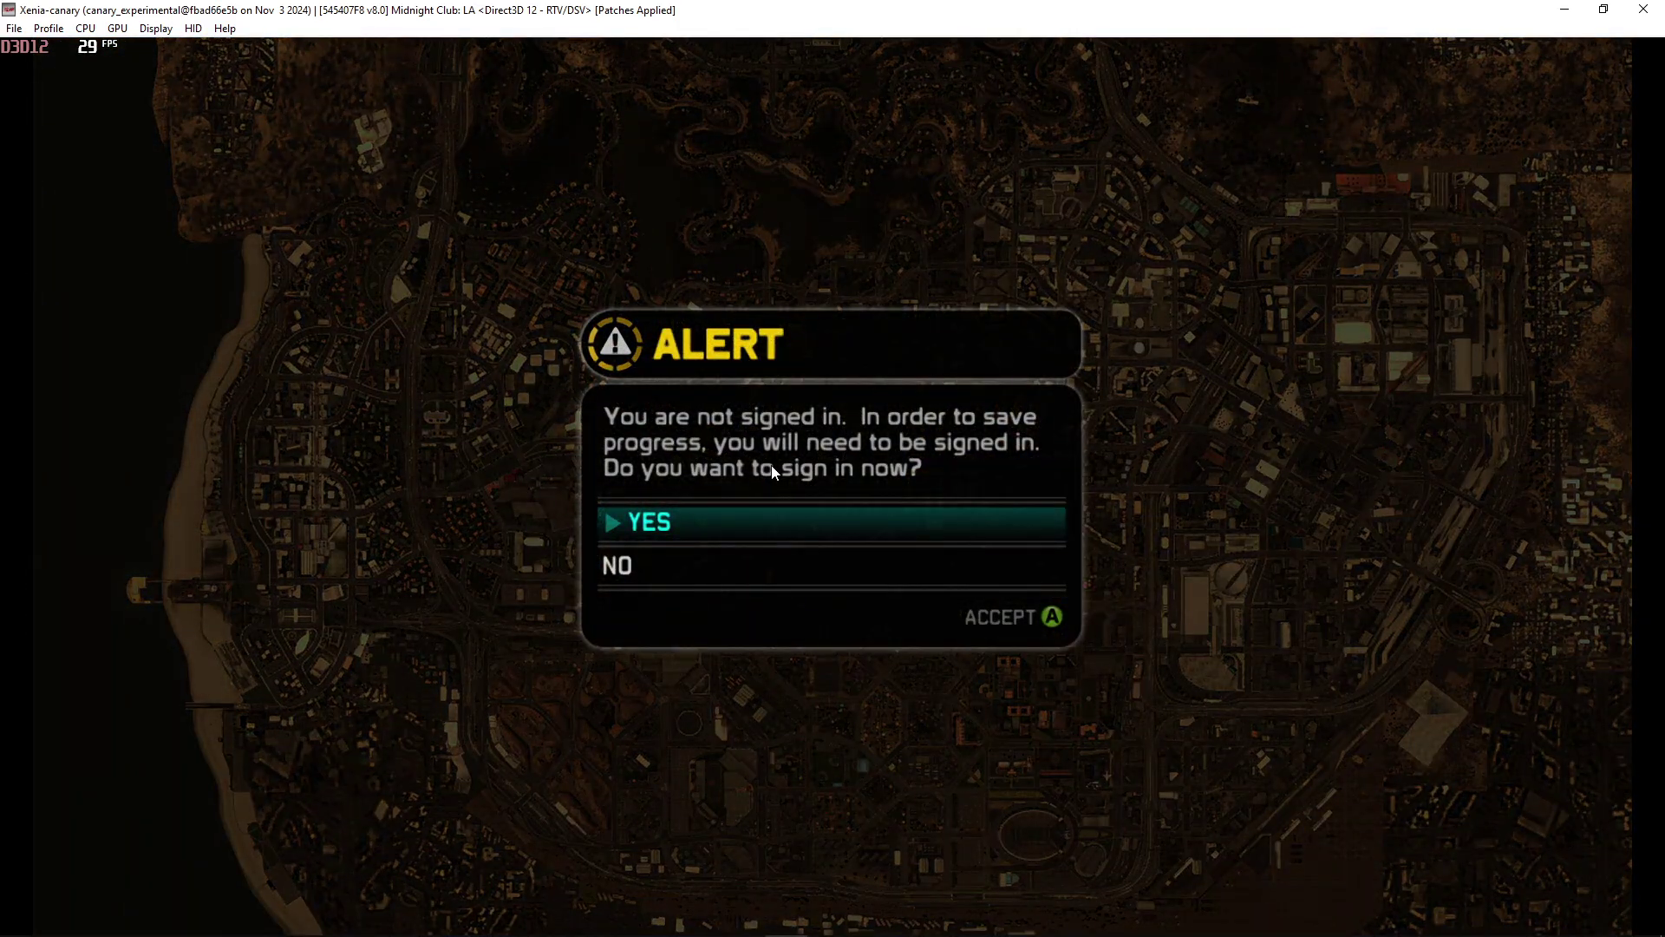
Agree to sign in at the game's alert and create a profile with the player's gamertag.
{"action": "key", "text": "Return"}
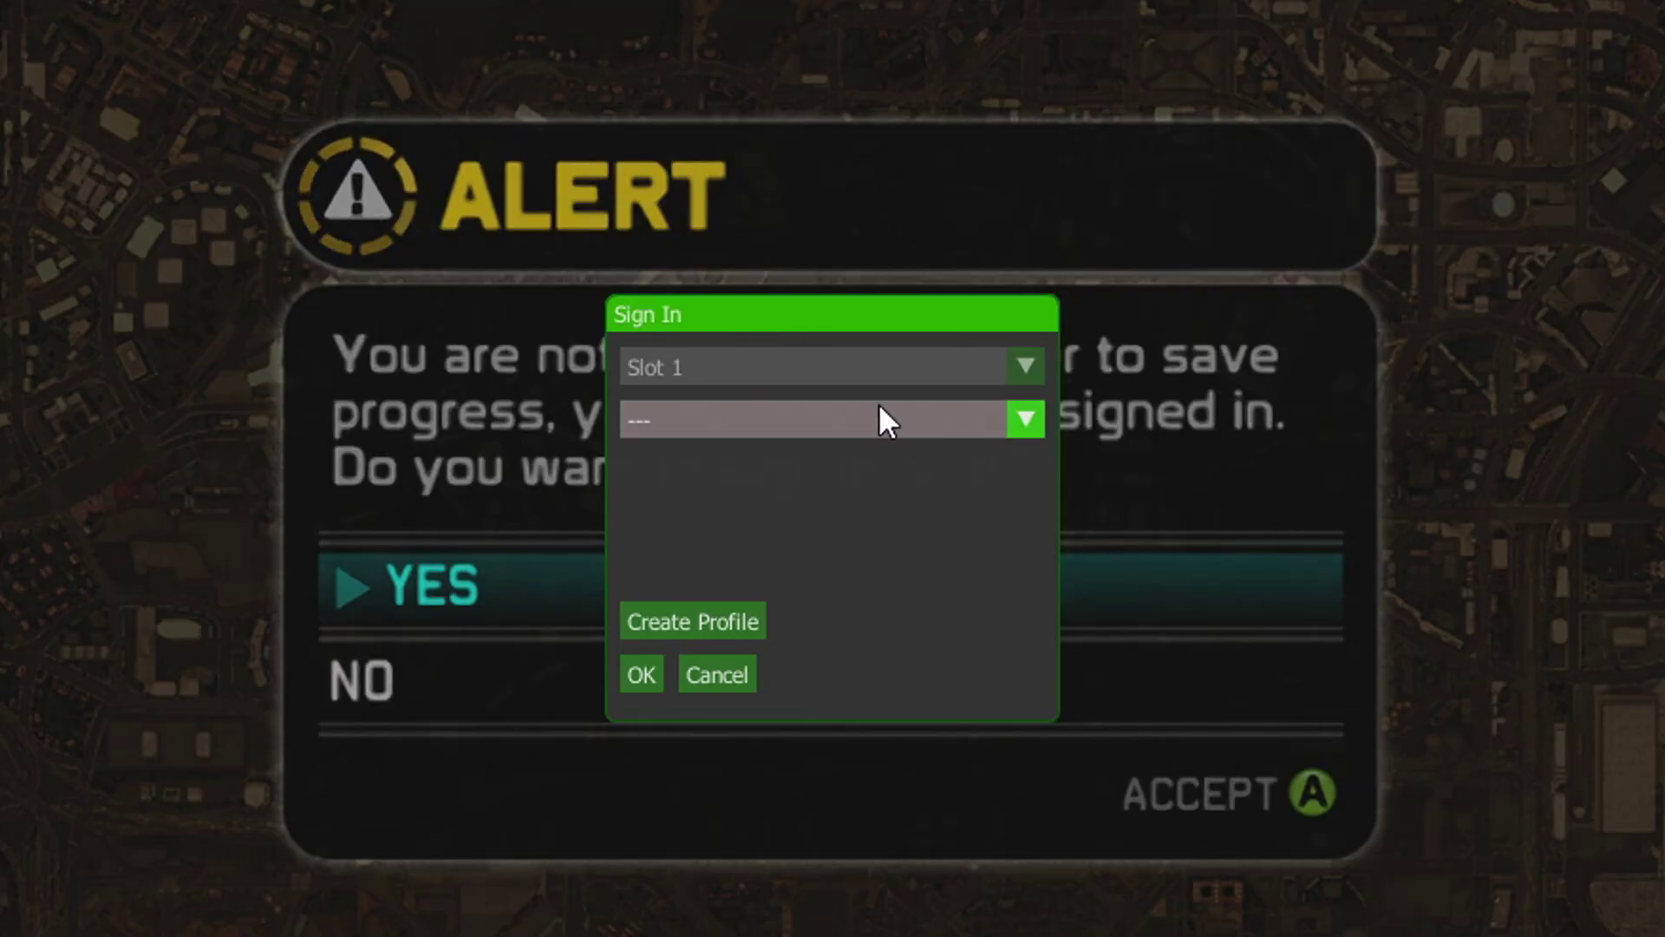
{"action": "left_click", "coordinate": [704, 625]}
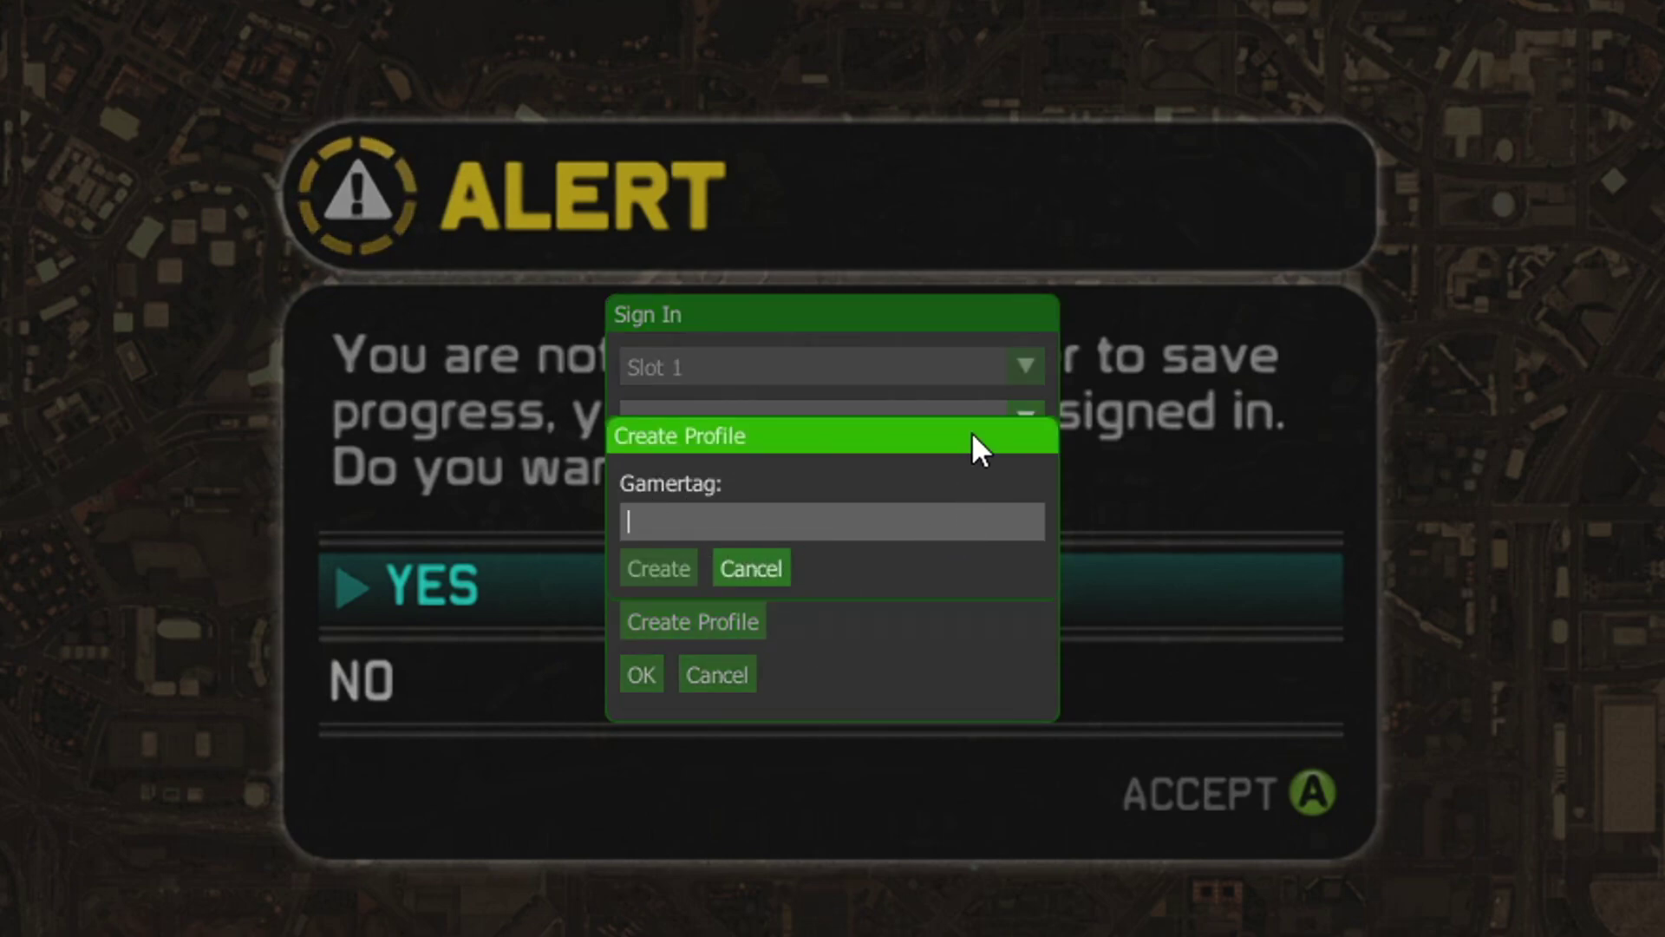
{"action": "type", "text": "IgorL"}
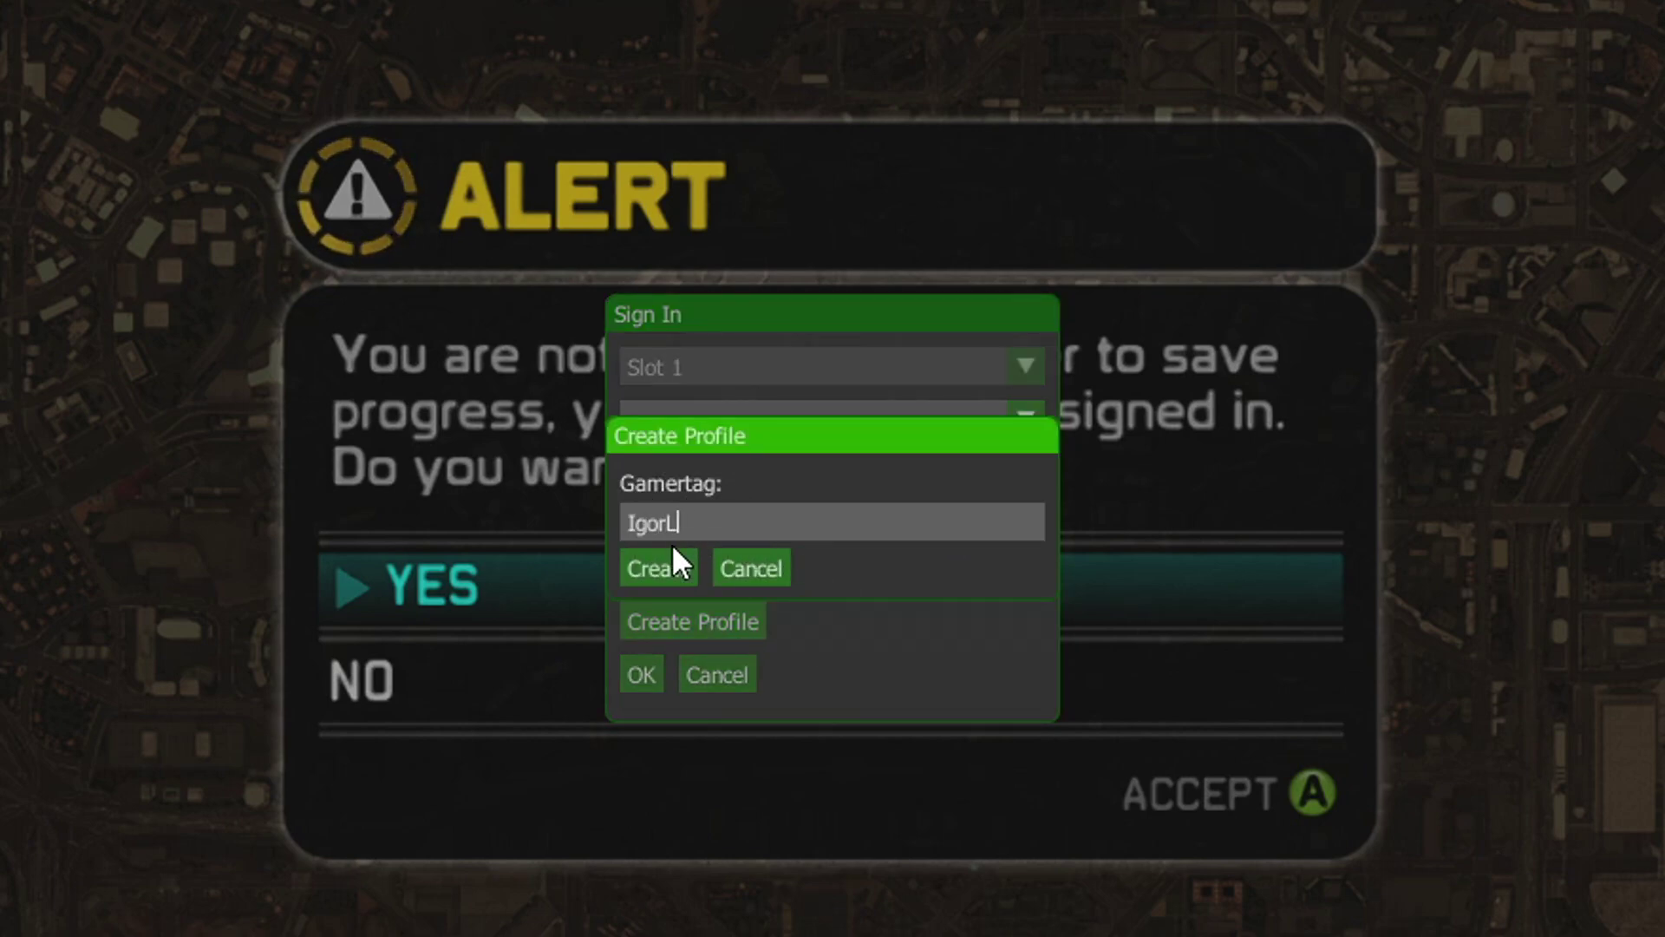
{"action": "left_click", "coordinate": [668, 573]}
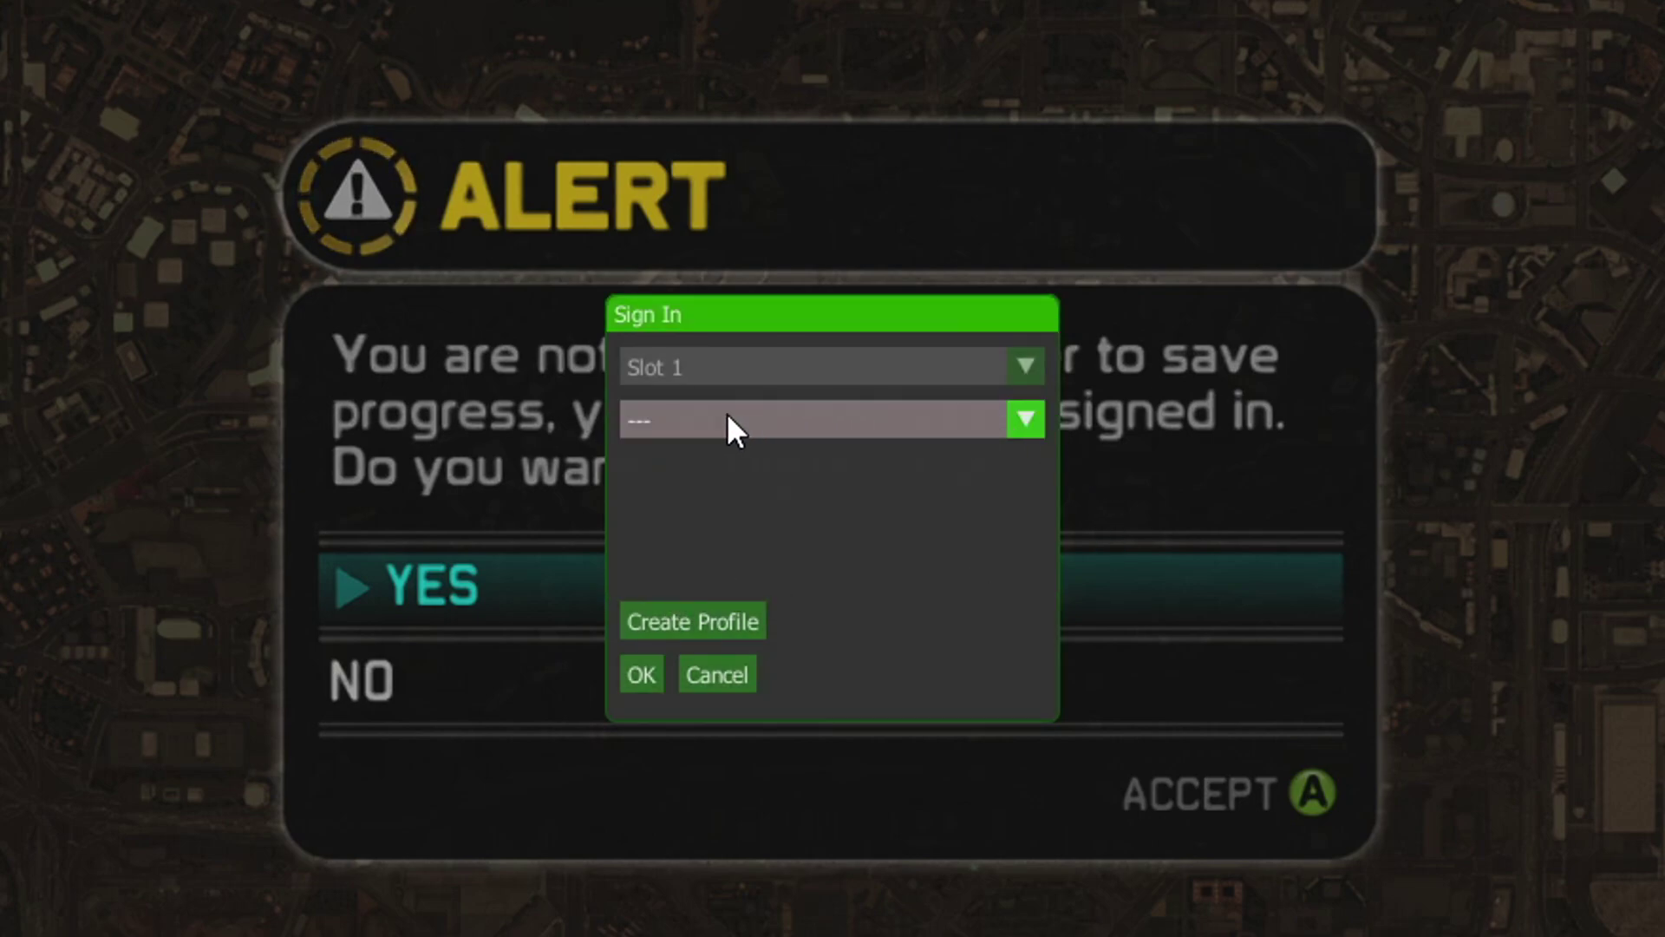
Sign in to Slot 1 with the new profile and create a new Midnight Club: Los Angeles save game.
{"action": "left_click", "coordinate": [767, 425]}
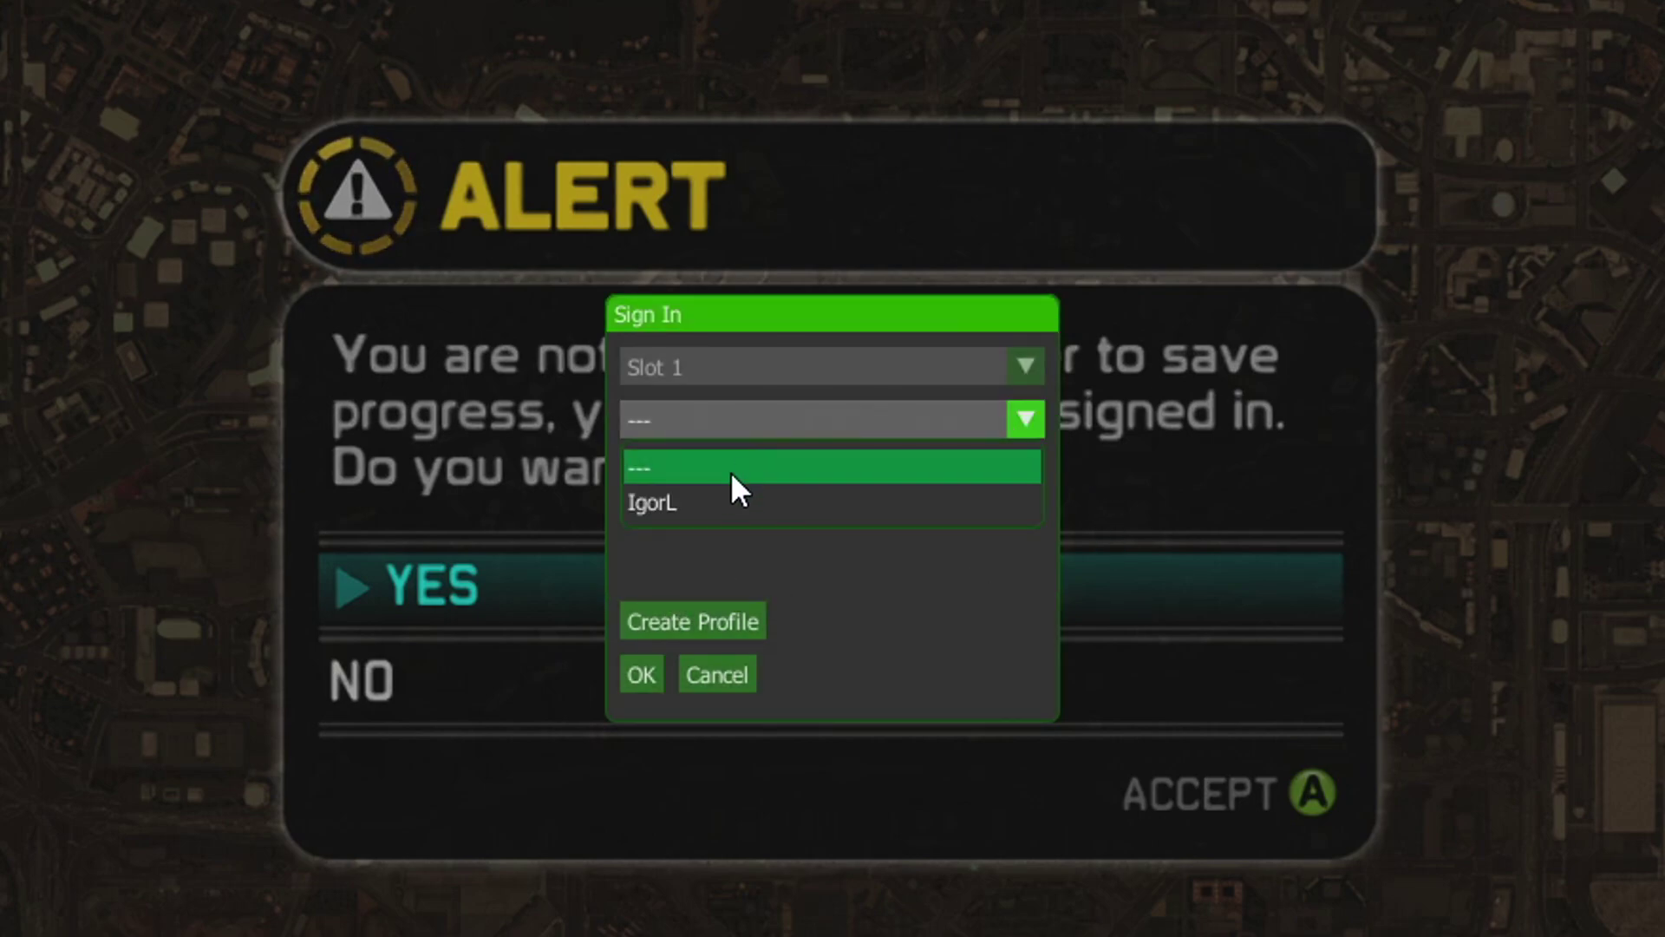
{"action": "left_click", "coordinate": [707, 508]}
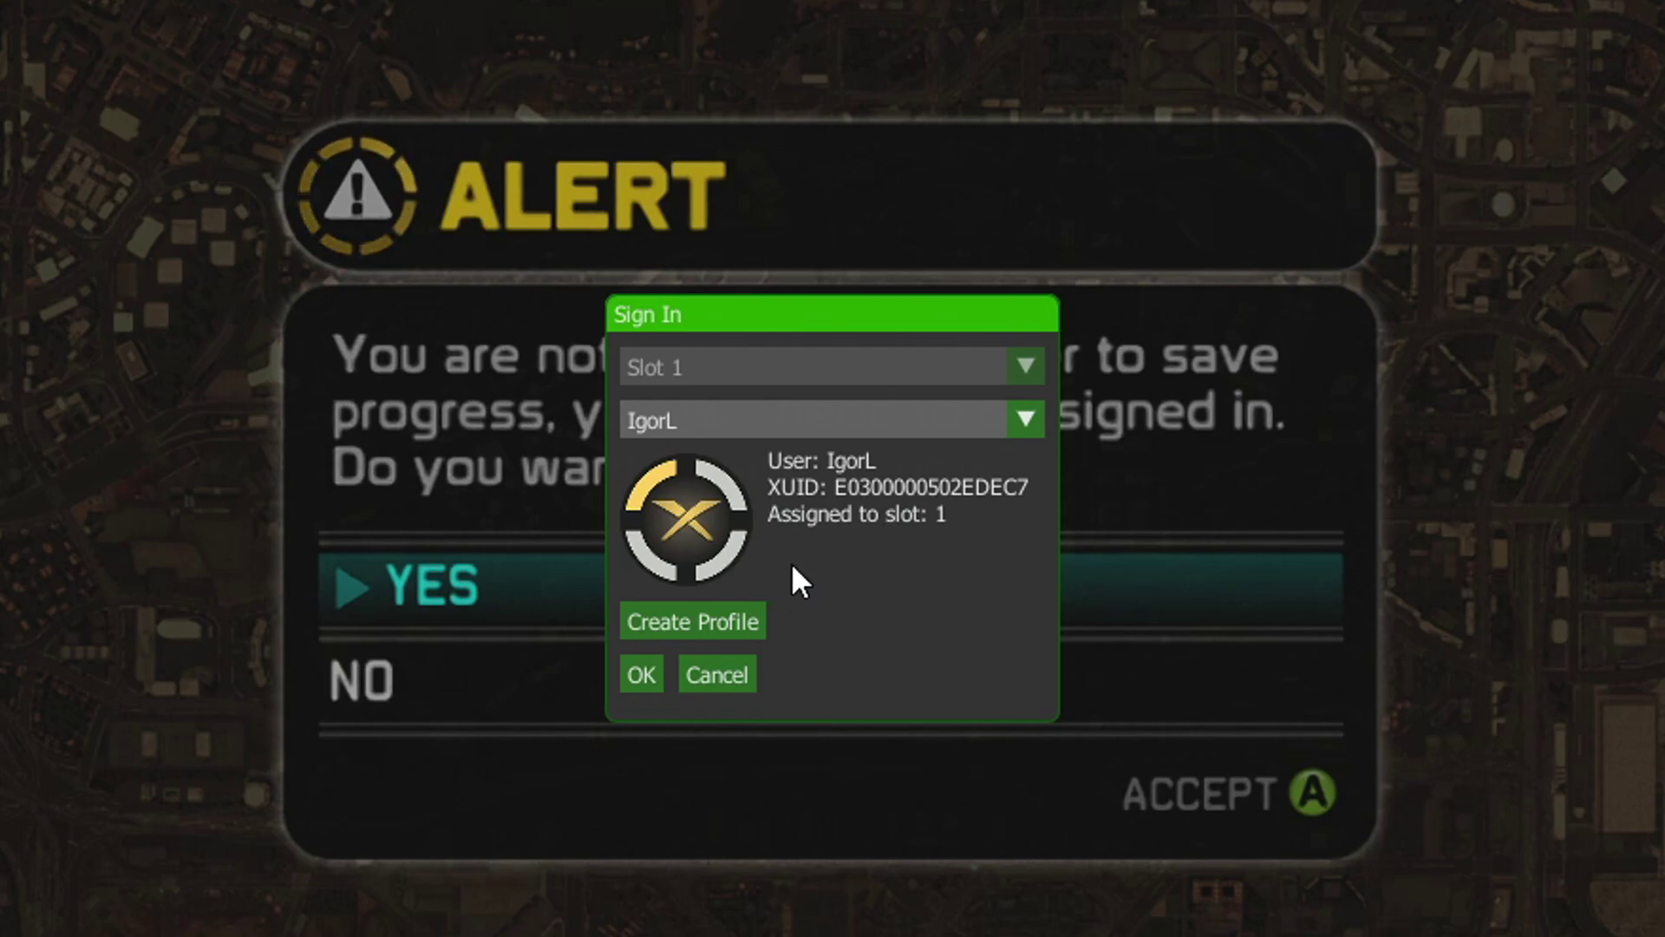
{"action": "left_click", "coordinate": [643, 674]}
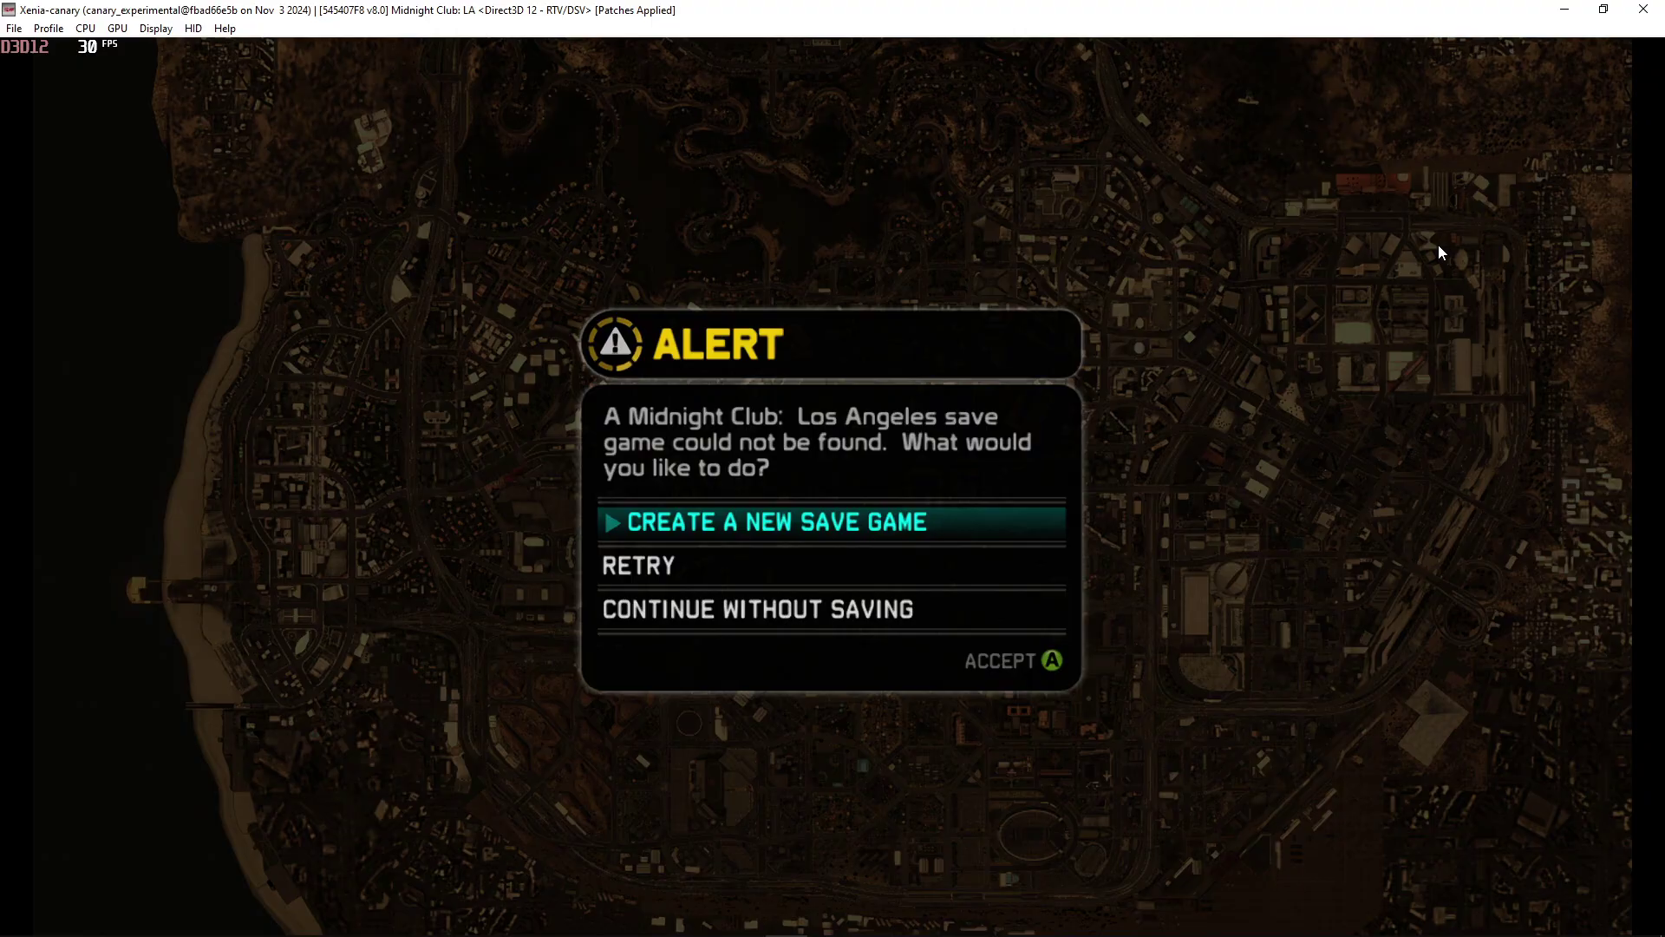
{"action": "key", "text": "Return"}
{"action": "key", "text": "Return"}
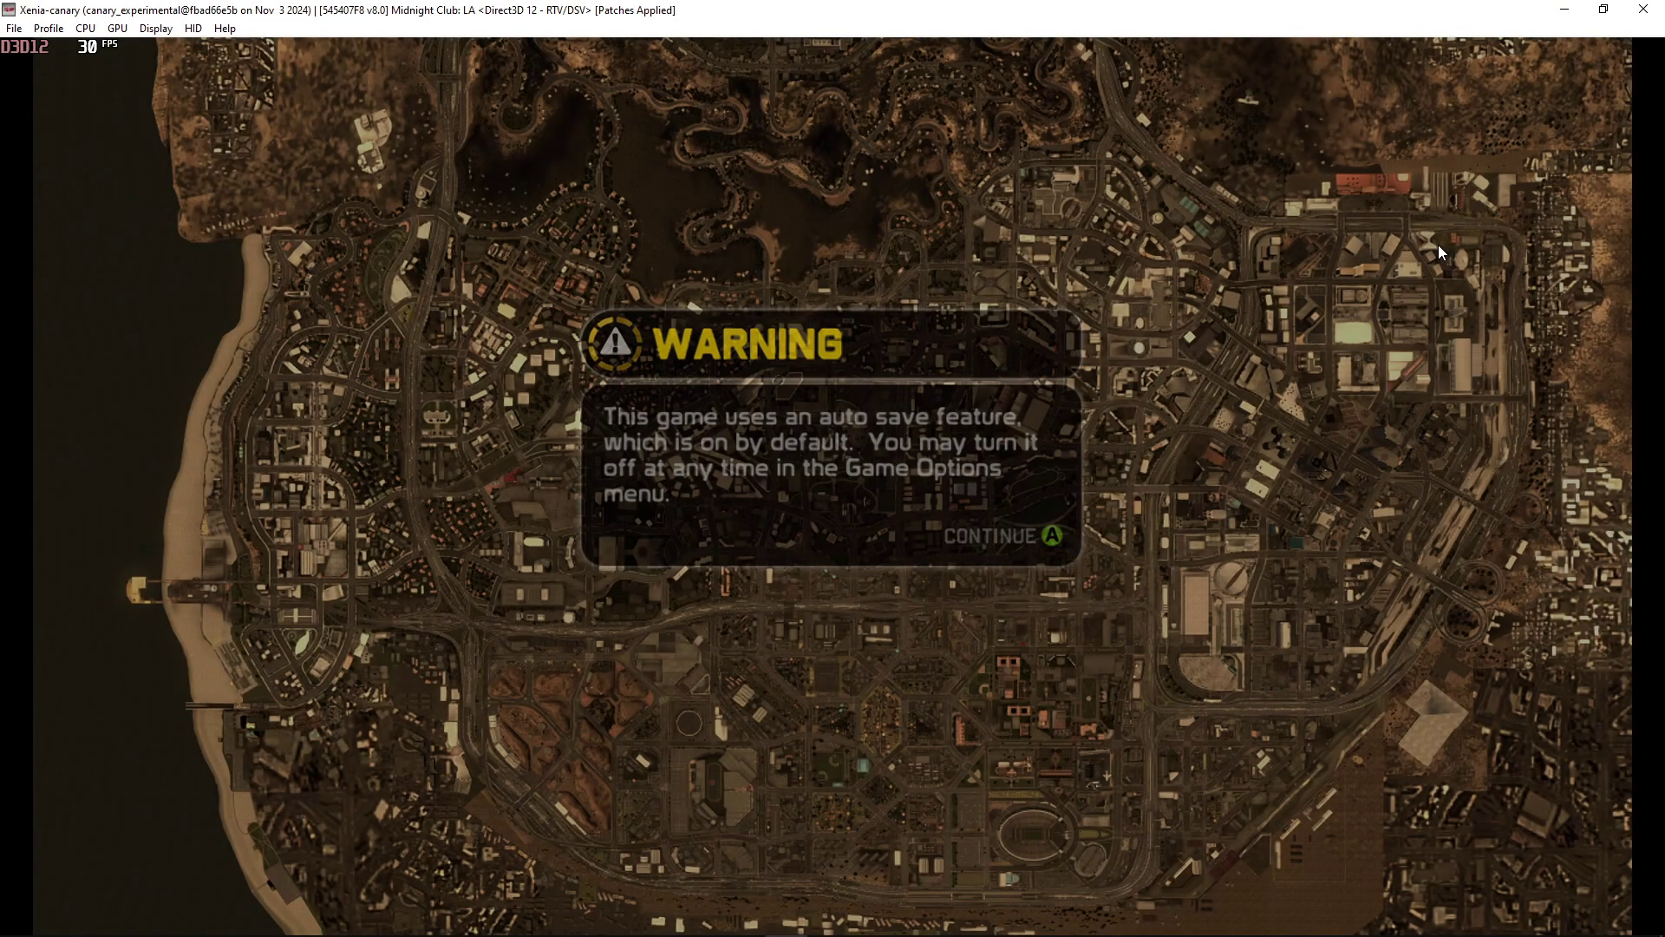